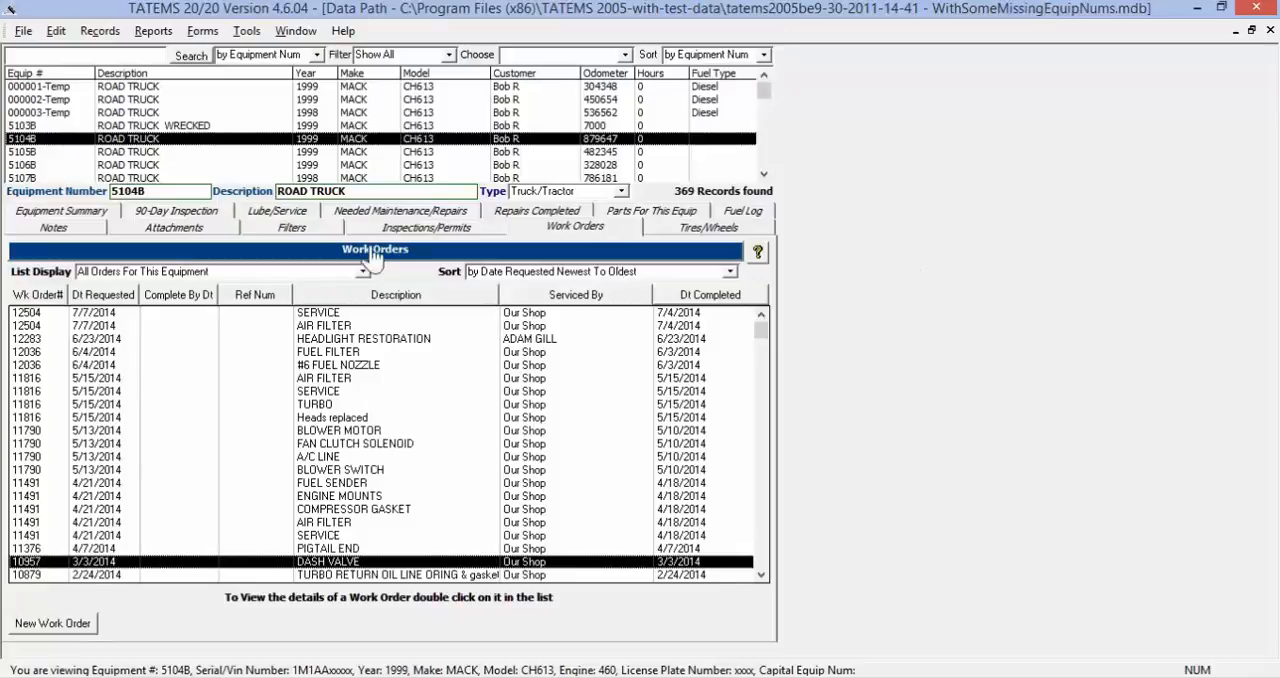
# Start a new work order for equipment 5104B
pyautogui.click(560, 230)
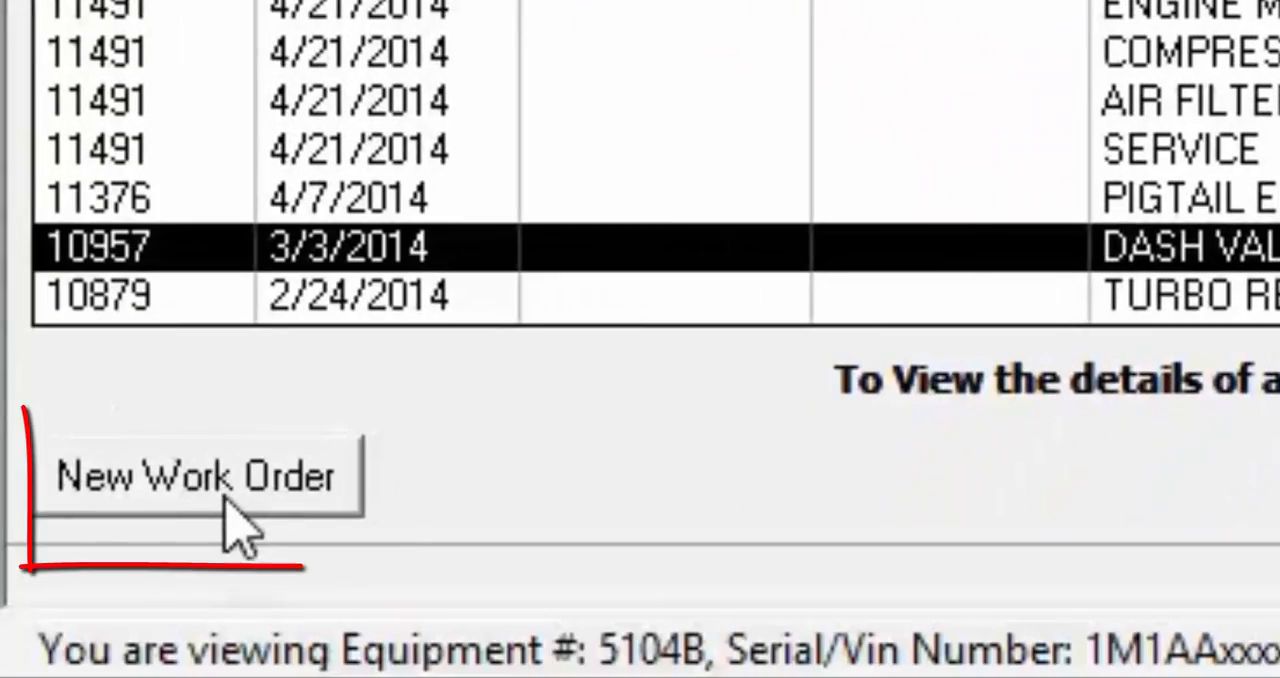
pyautogui.click(225, 458)
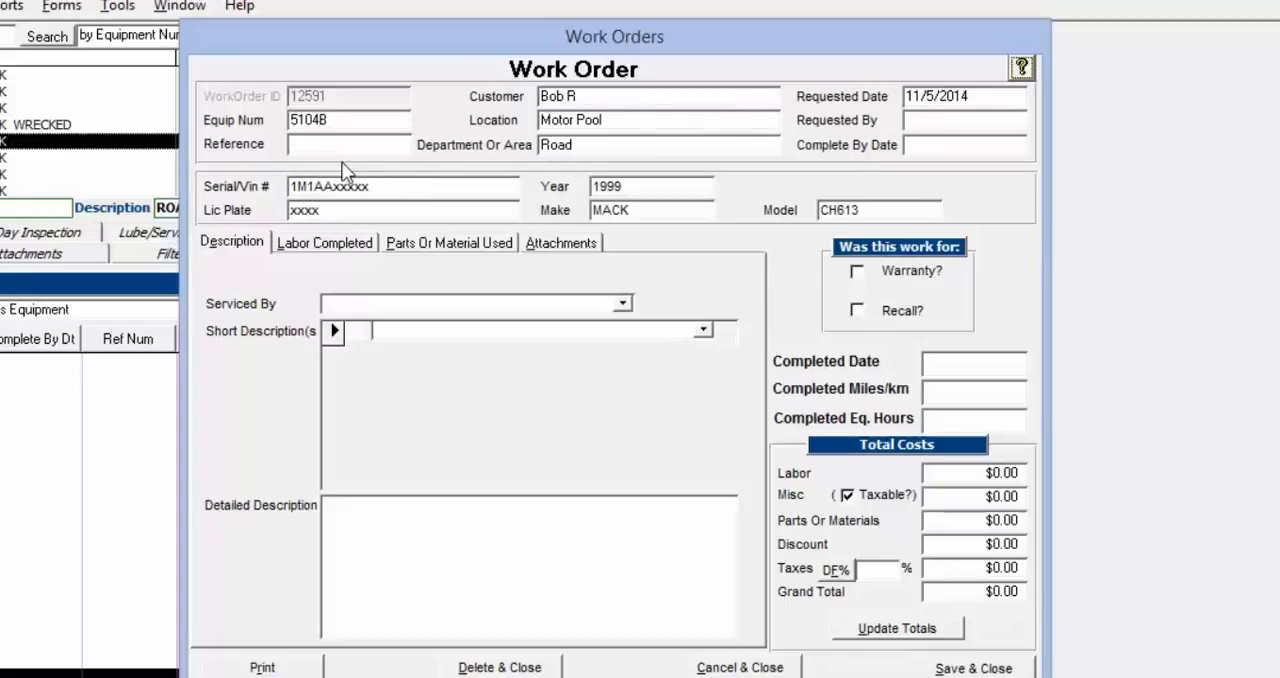
# Review the work order's reference, requested date, requested by and complete by date fields
pyautogui.click(388, 146)
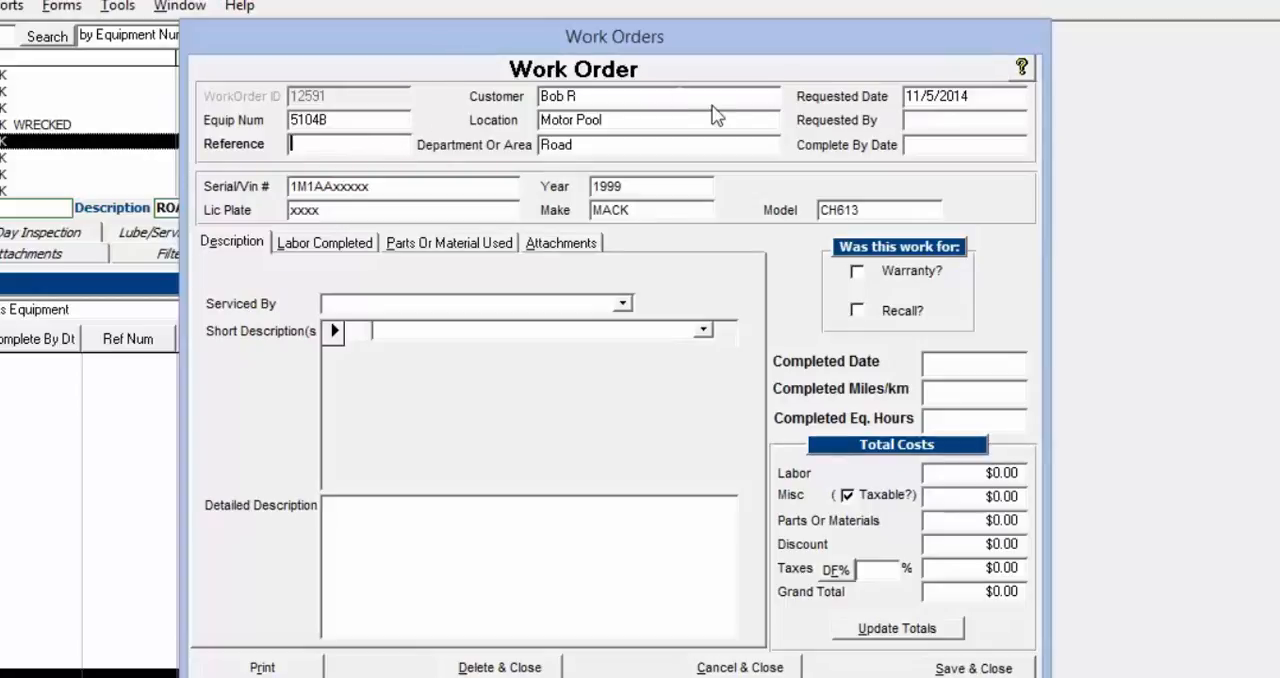
pyautogui.click(912, 121)
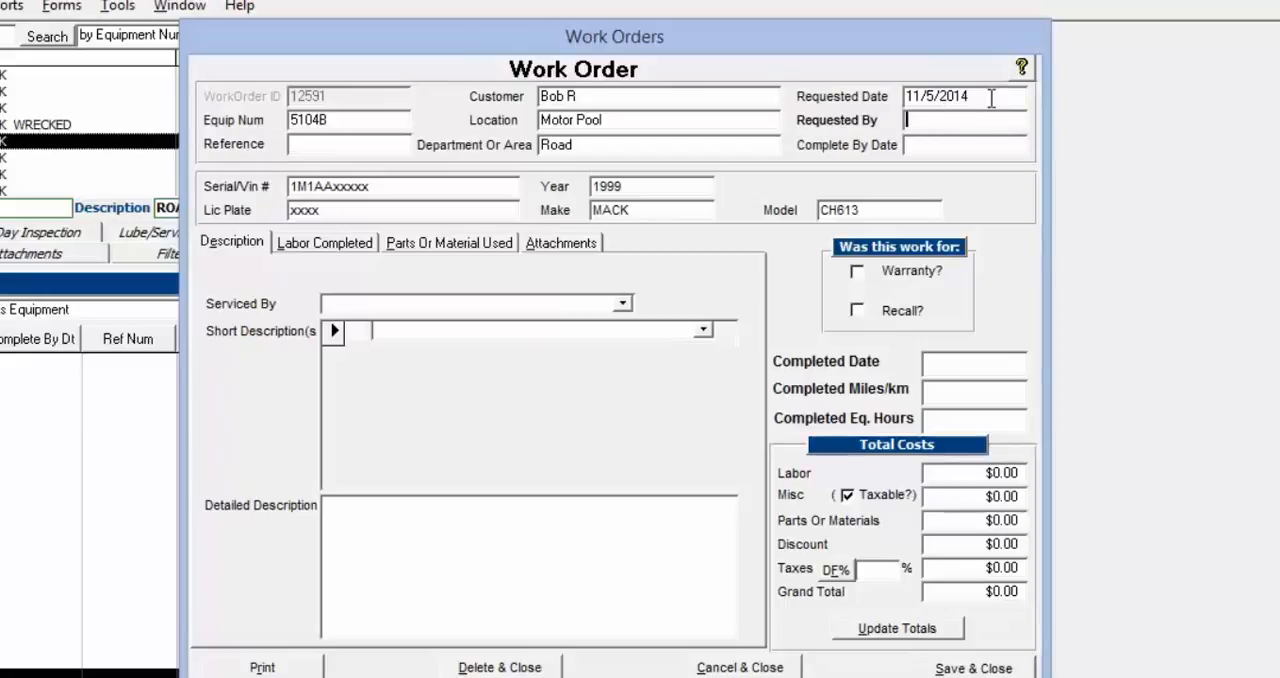
pyautogui.moveTo(968, 96); pyautogui.dragTo(903, 95)
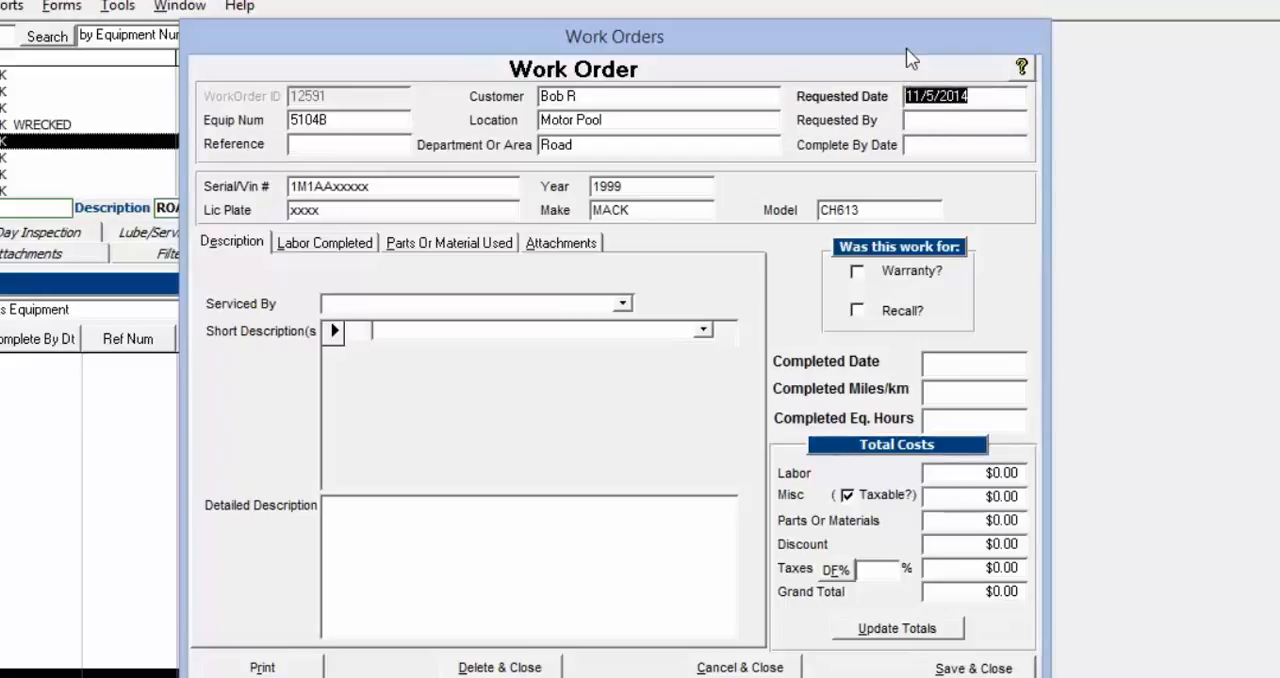
pyautogui.click(987, 122)
pyautogui.click(984, 150)
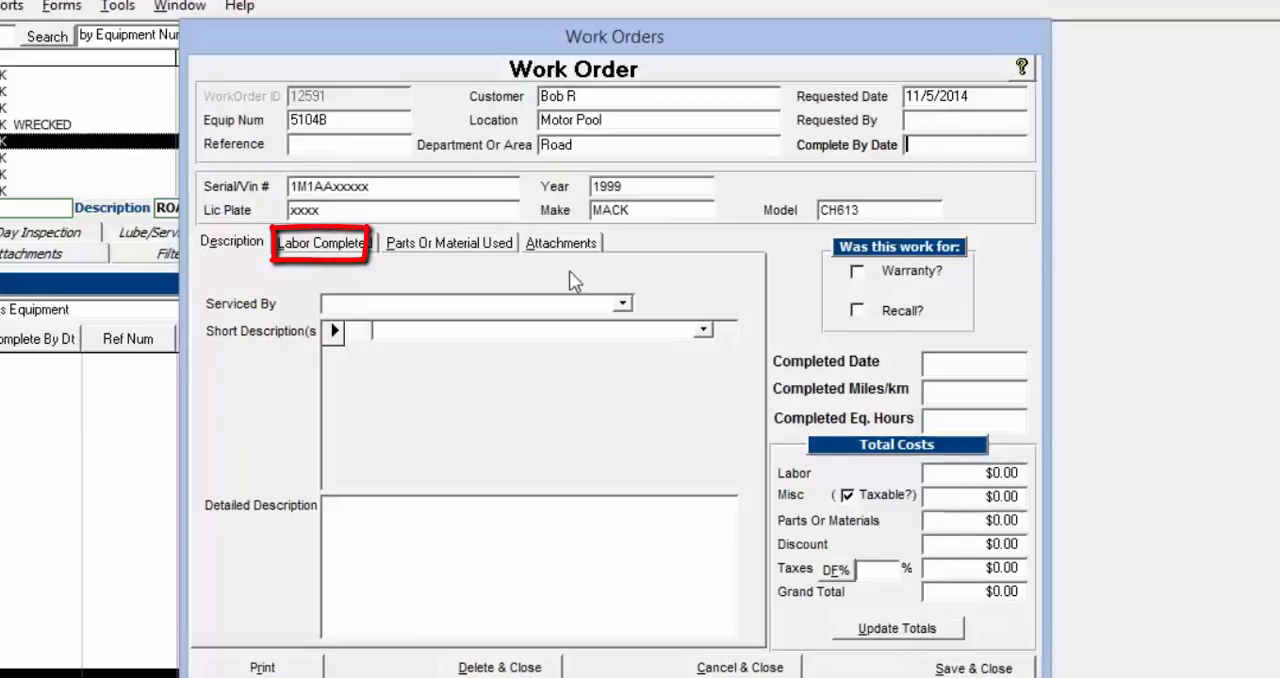
# Examine the work order's total cost fields and the list of parts or material used
pyautogui.click(975, 473)
pyautogui.doubleClick(1013, 477)
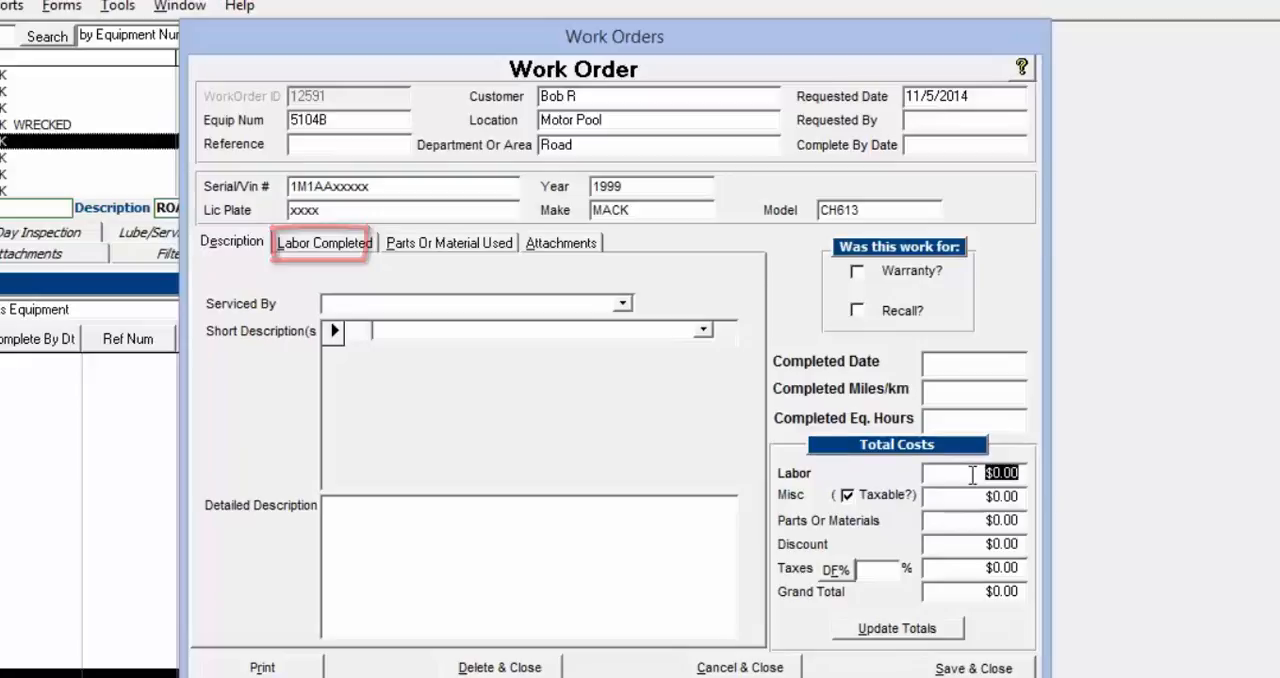
pyautogui.press('Tab')
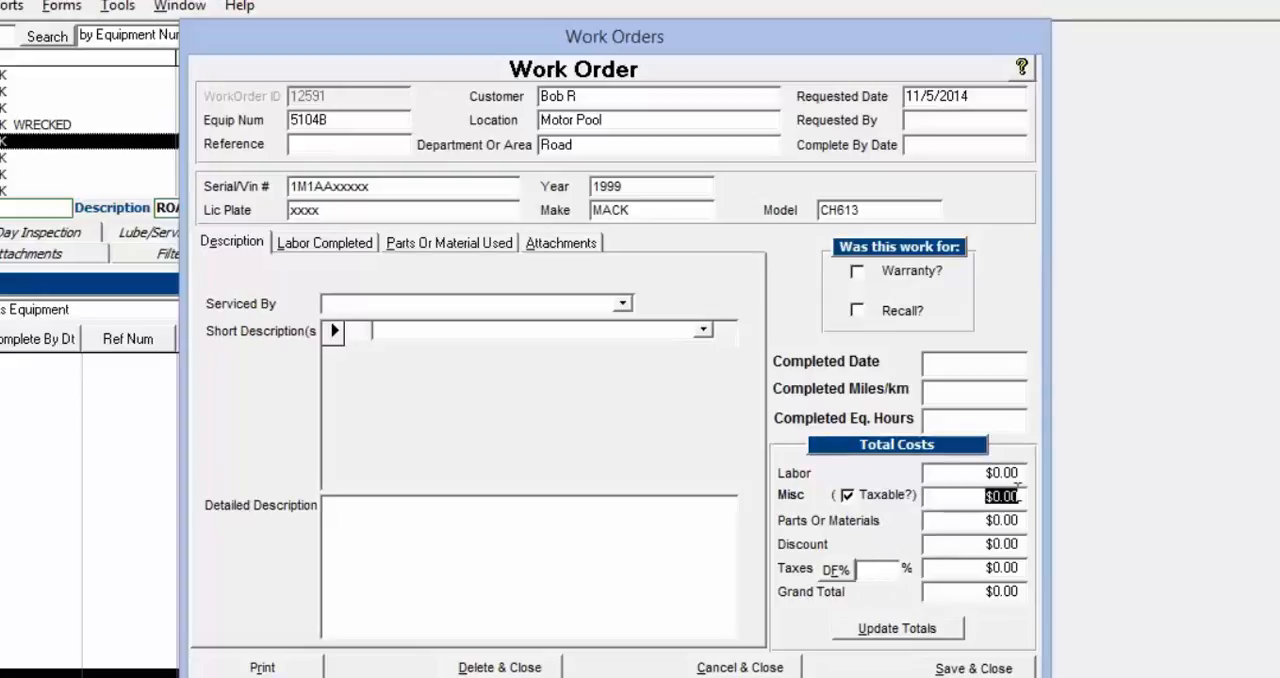
pyautogui.click(1016, 520)
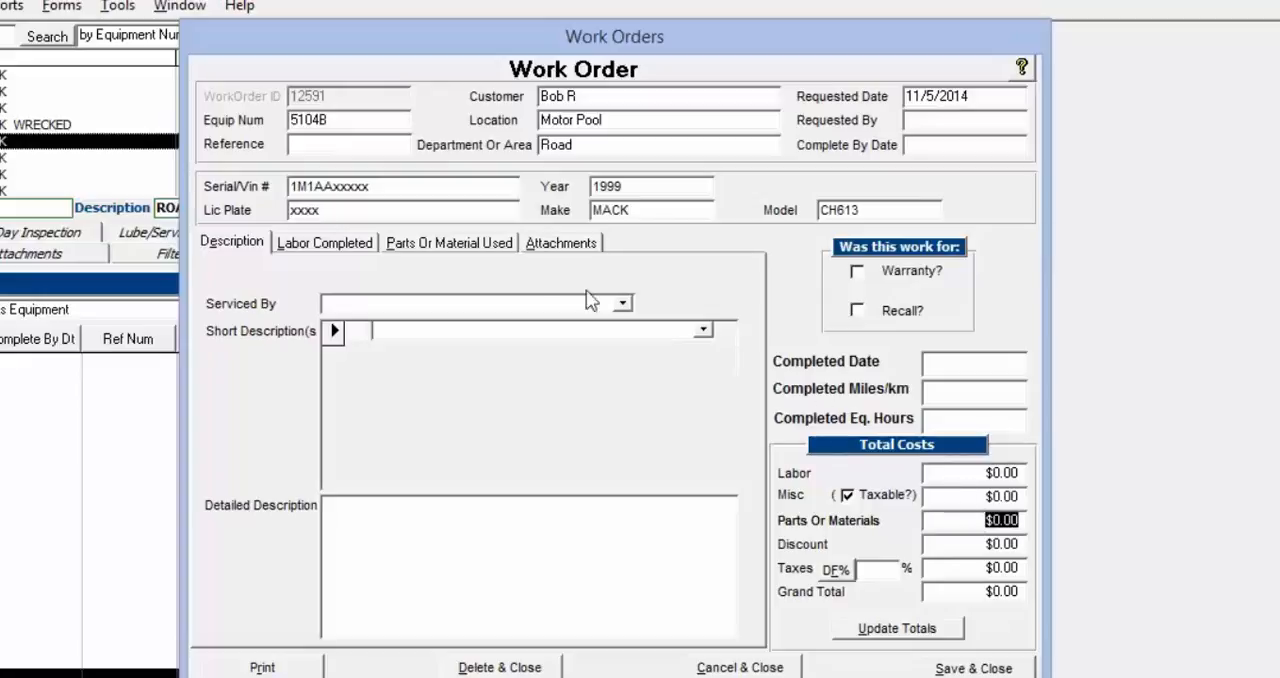
pyautogui.click(437, 250)
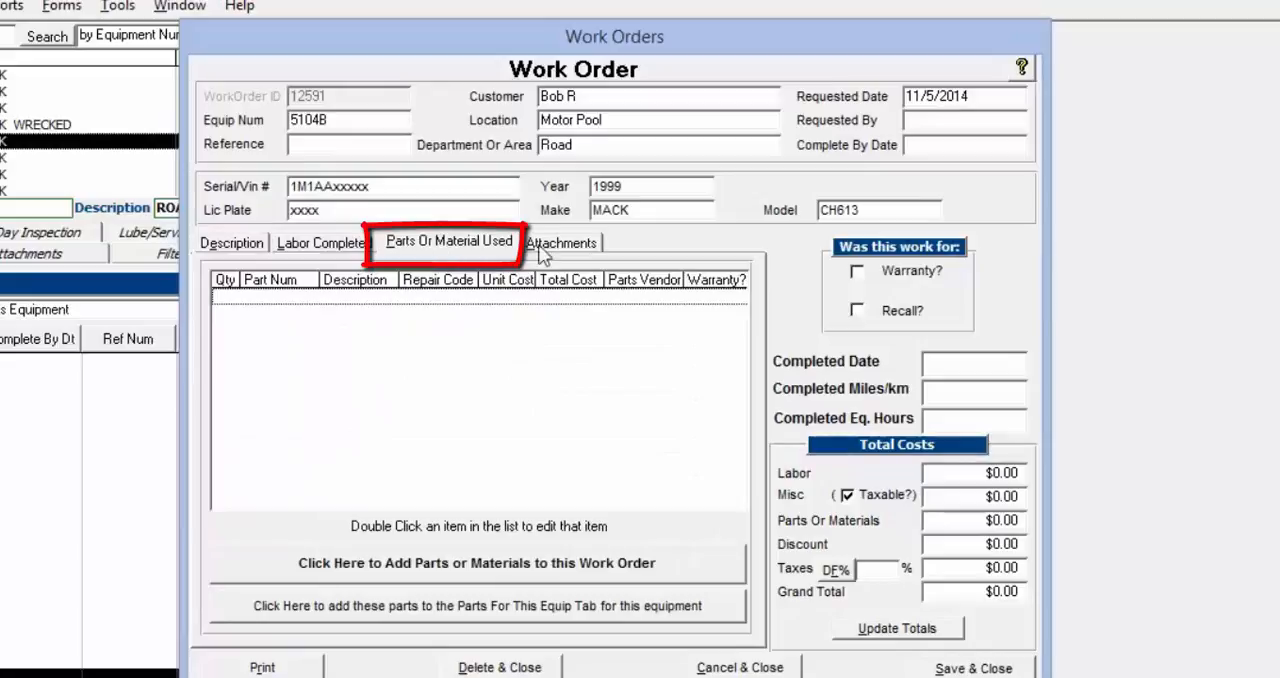
pyautogui.click(965, 568)
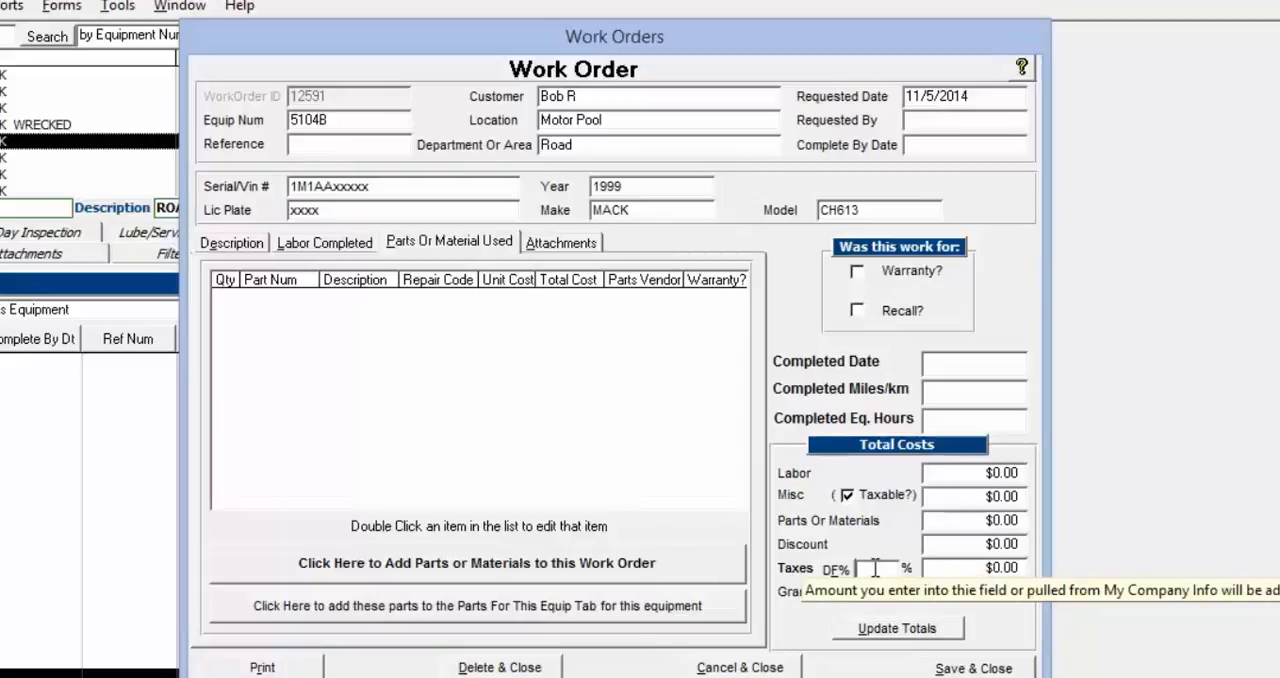
pyautogui.moveTo(960, 527); pyautogui.dragTo(1034, 524)
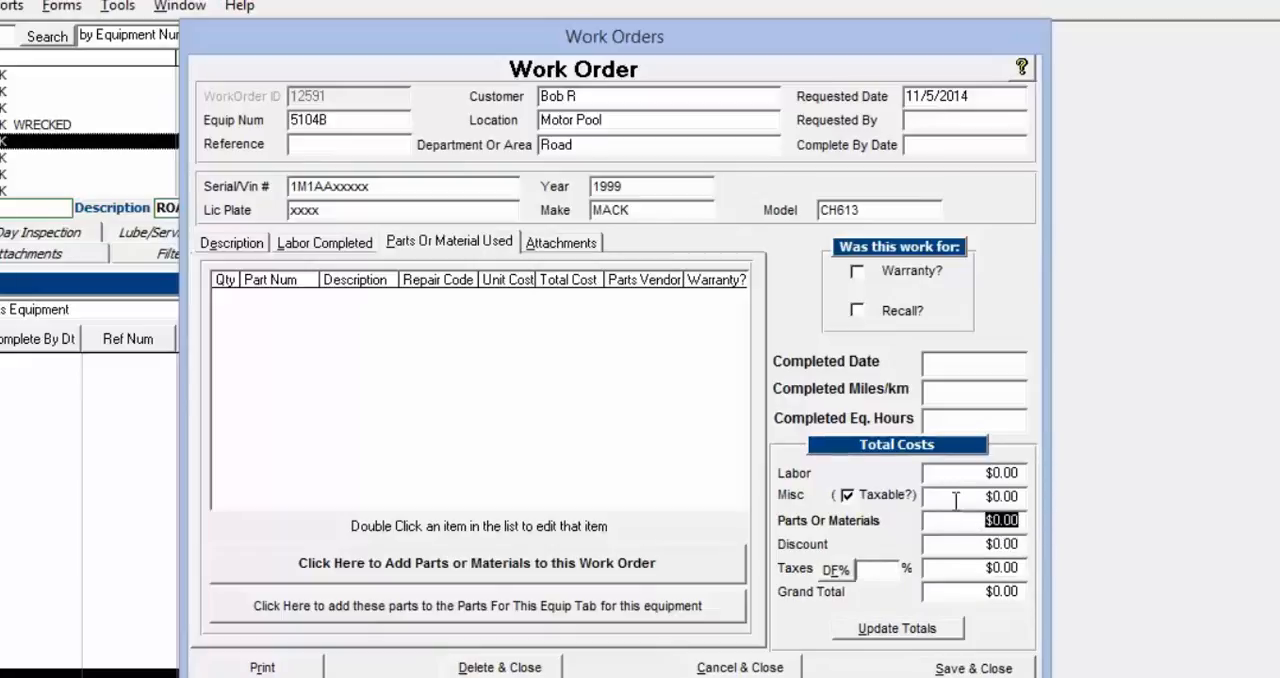
pyautogui.moveTo(955, 500); pyautogui.dragTo(1020, 497)
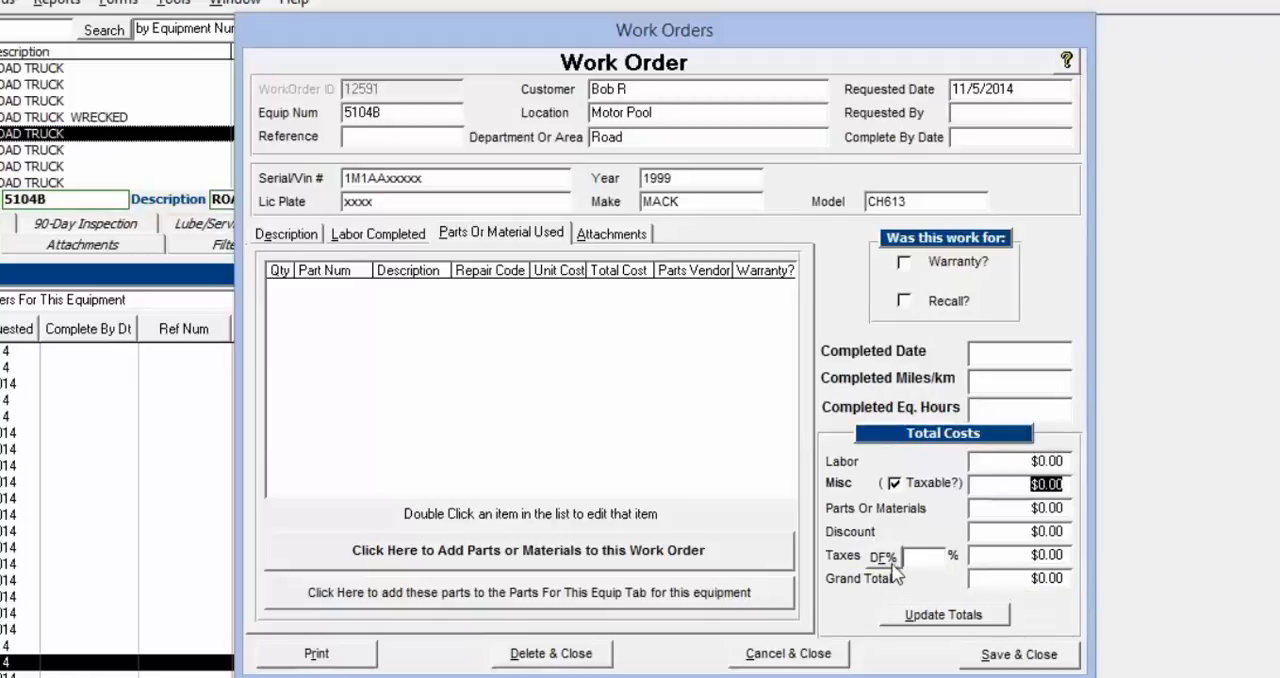
# Apply the default tax rate to the work order's taxes
pyautogui.click(886, 560)
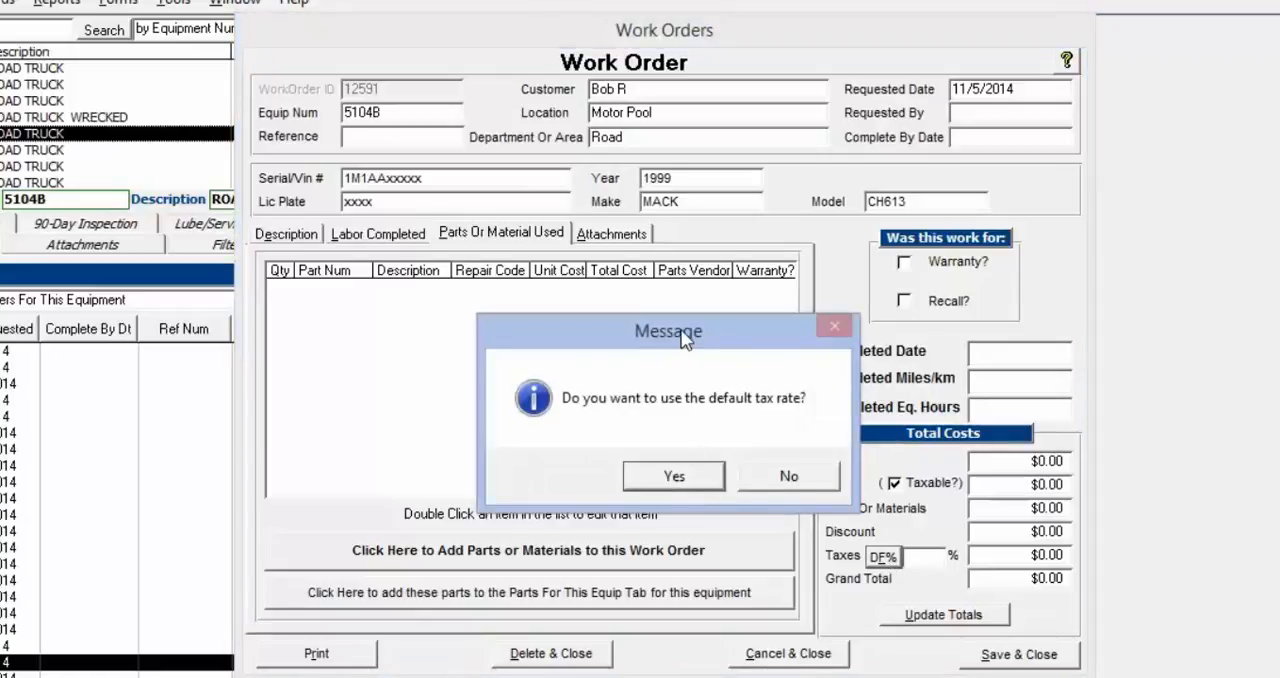
pyautogui.moveTo(688, 340); pyautogui.dragTo(748, 340)
pyautogui.click(730, 478)
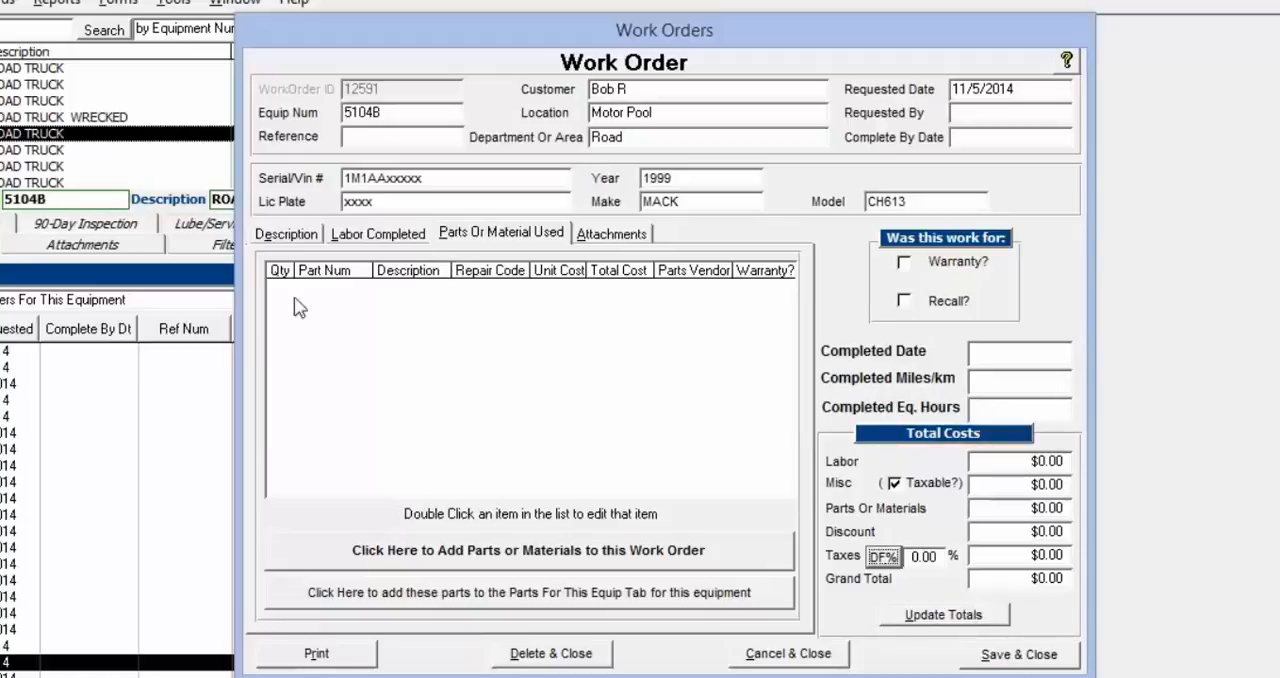
# Set the work order as serviced by Our Shop in its description details
pyautogui.click(290, 236)
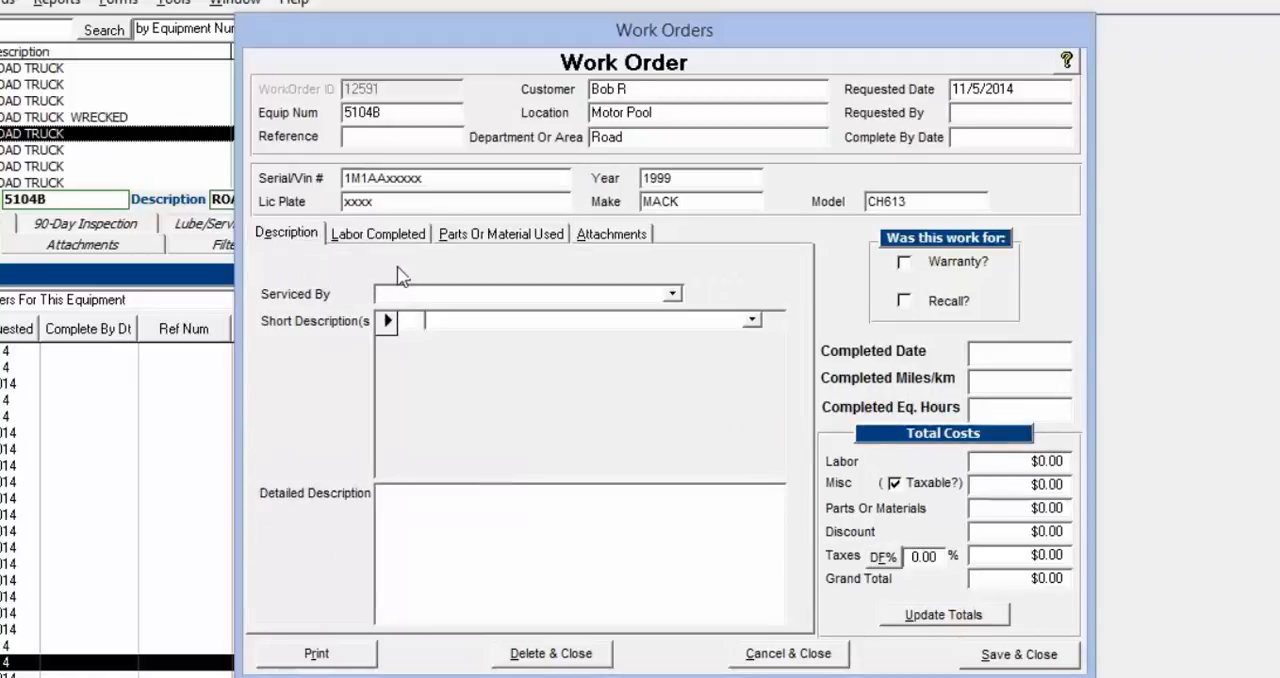
pyautogui.click(673, 294)
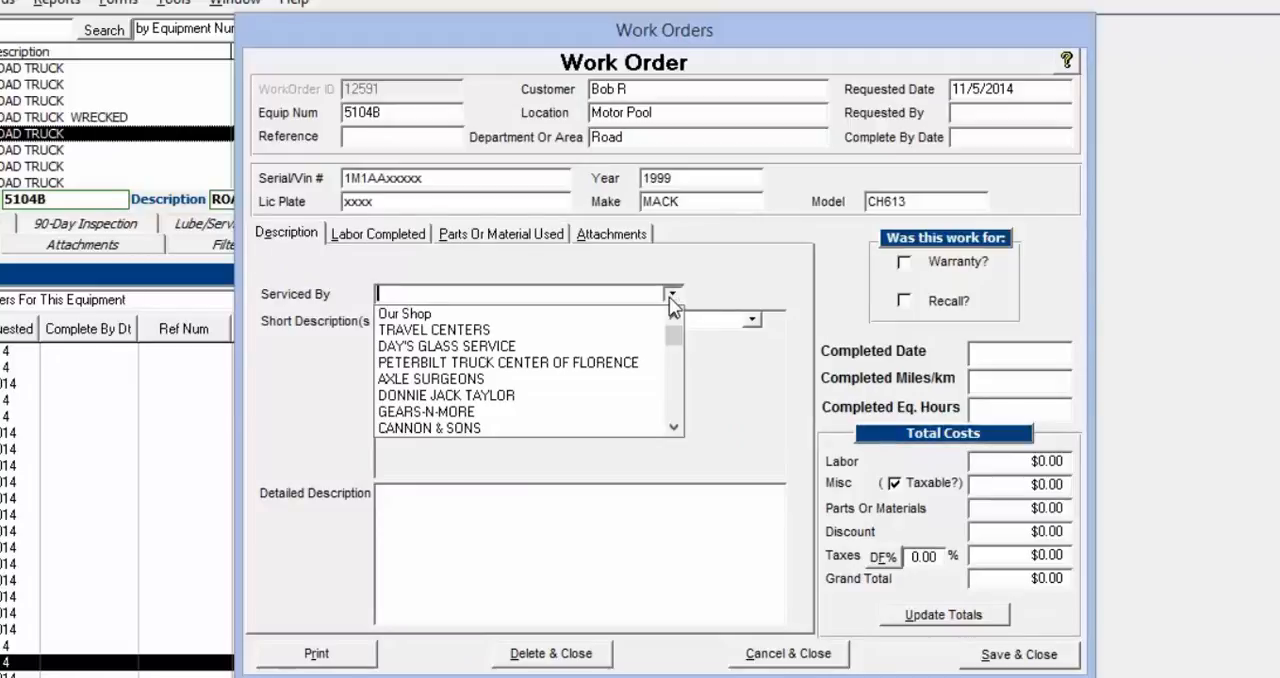
pyautogui.click(512, 314)
pyautogui.click(446, 295)
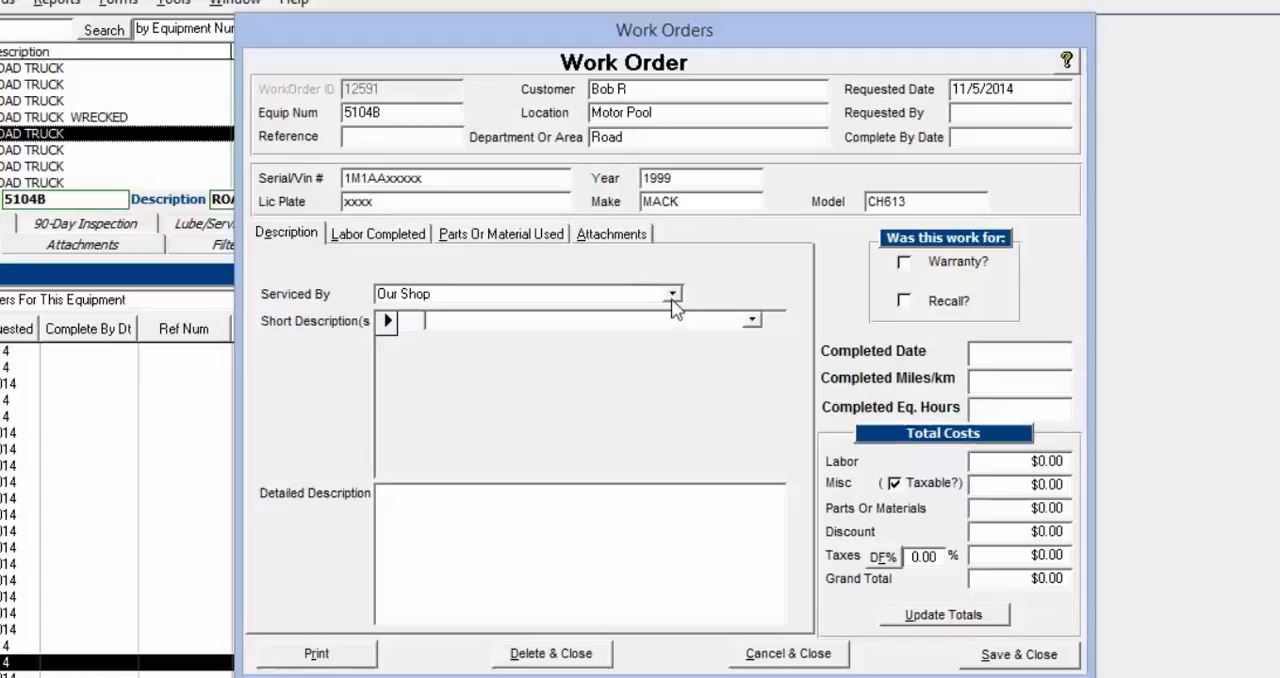
# Add the short descriptions #6 INJECTOR and TEST TRK PROTECTION VALVE, and enter "test" as the detailed description
pyautogui.click(621, 322)
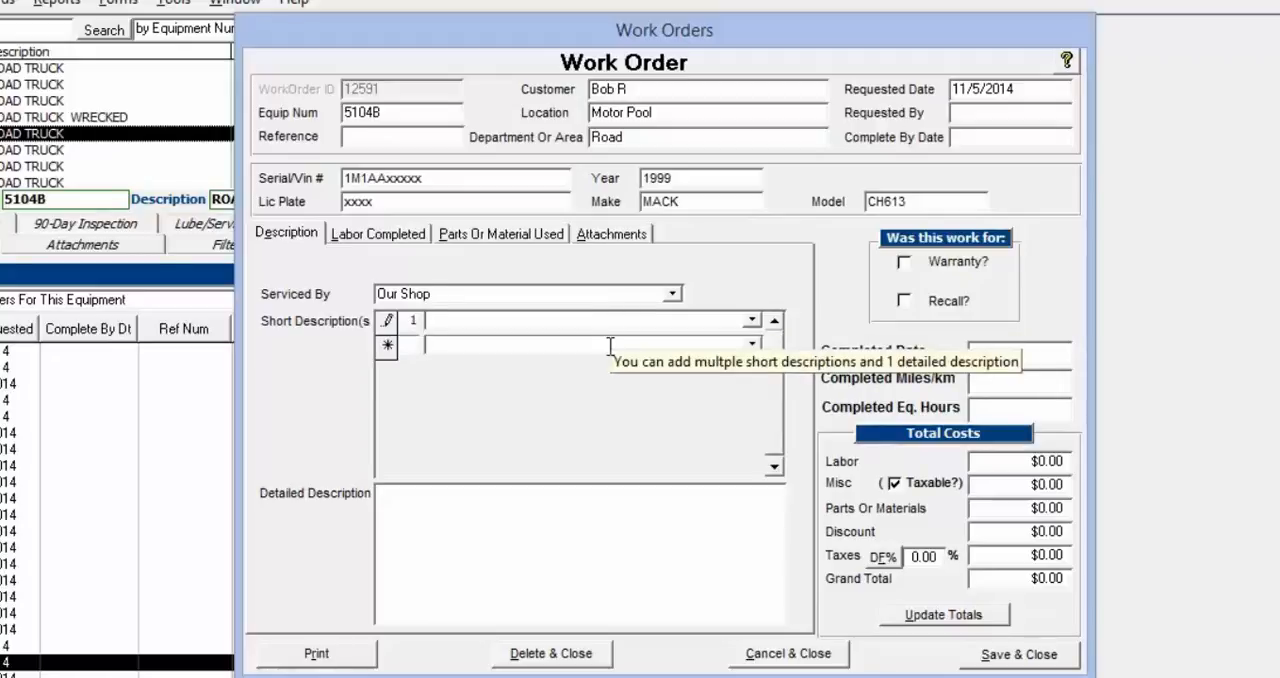
pyautogui.click(751, 321)
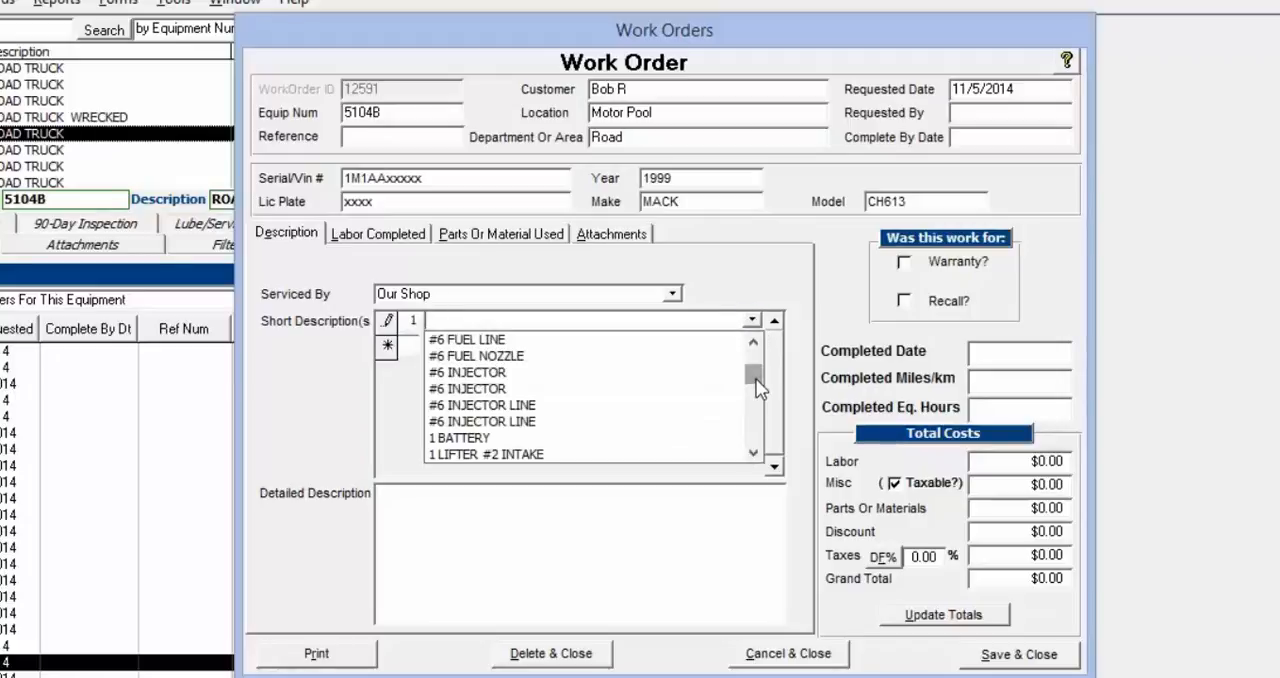
pyautogui.click(604, 372)
pyautogui.click(514, 343)
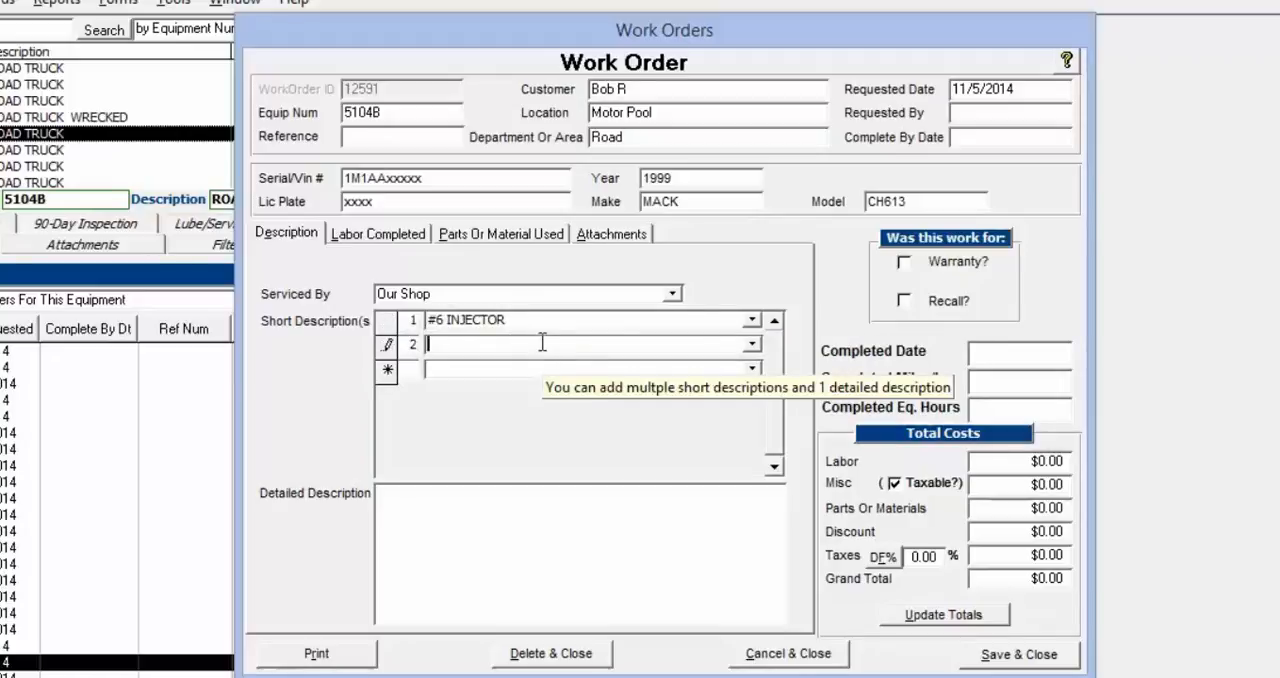
pyautogui.write('test TRK PROTECTION VALVE')
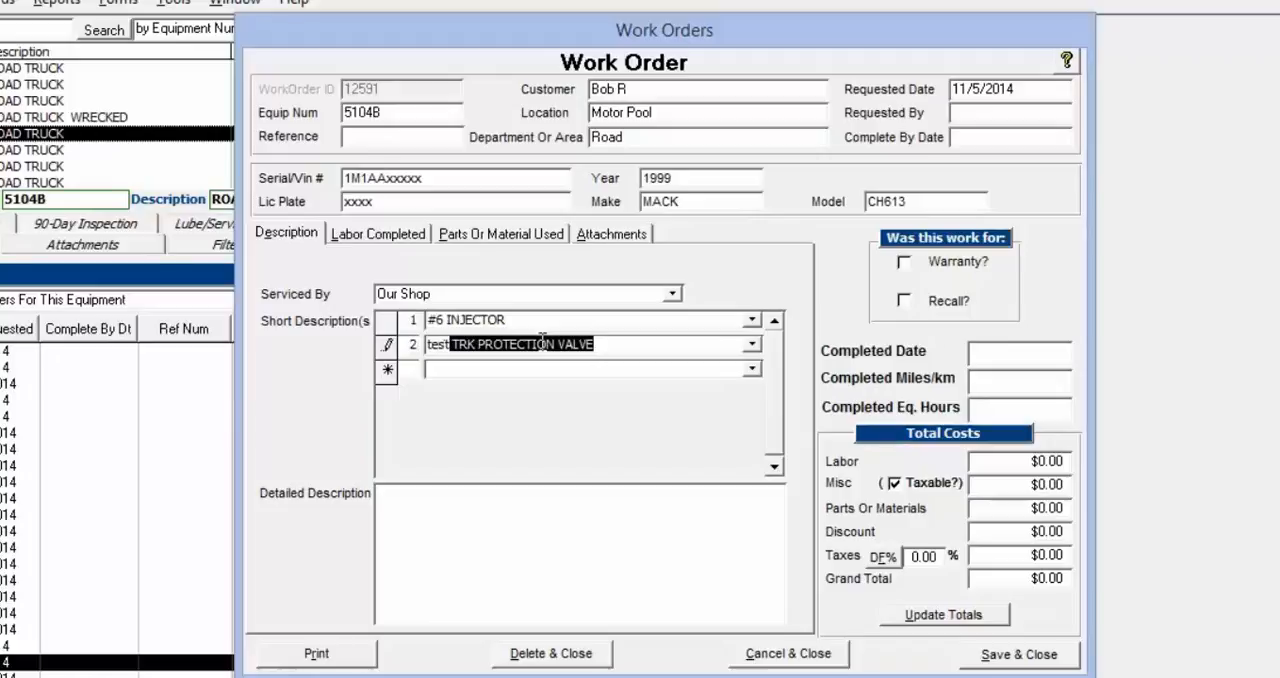
pyautogui.press('Return')
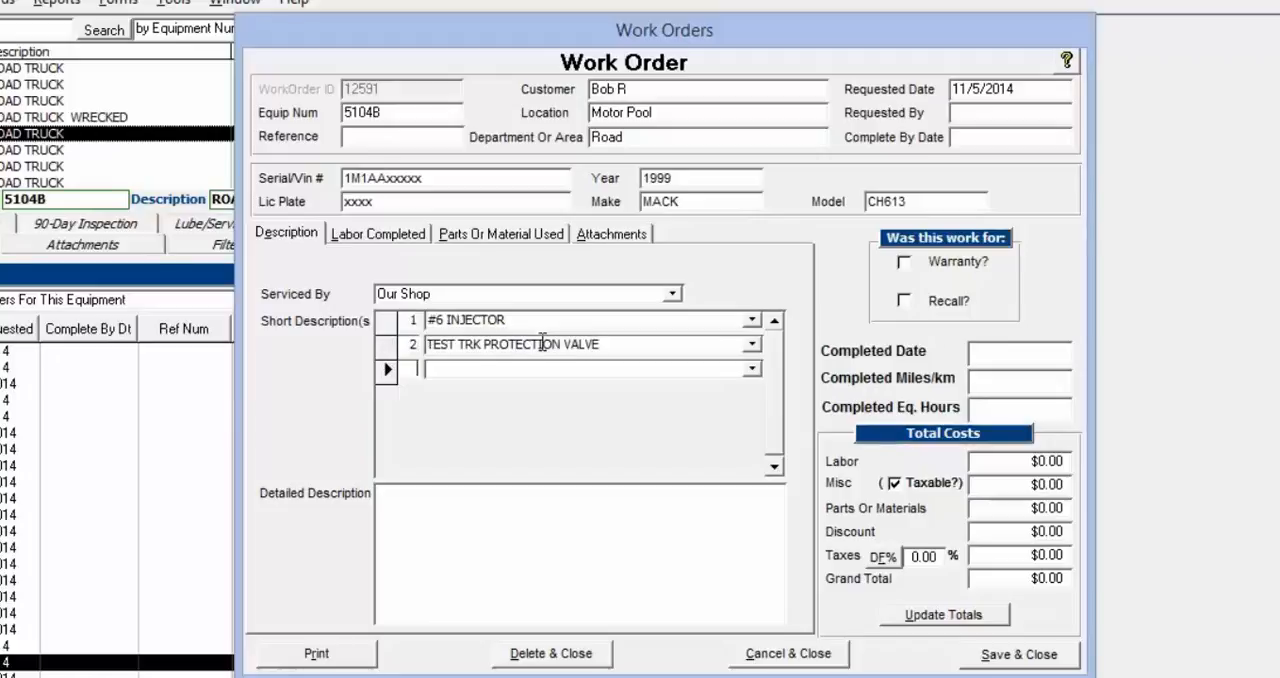
pyautogui.click(452, 522)
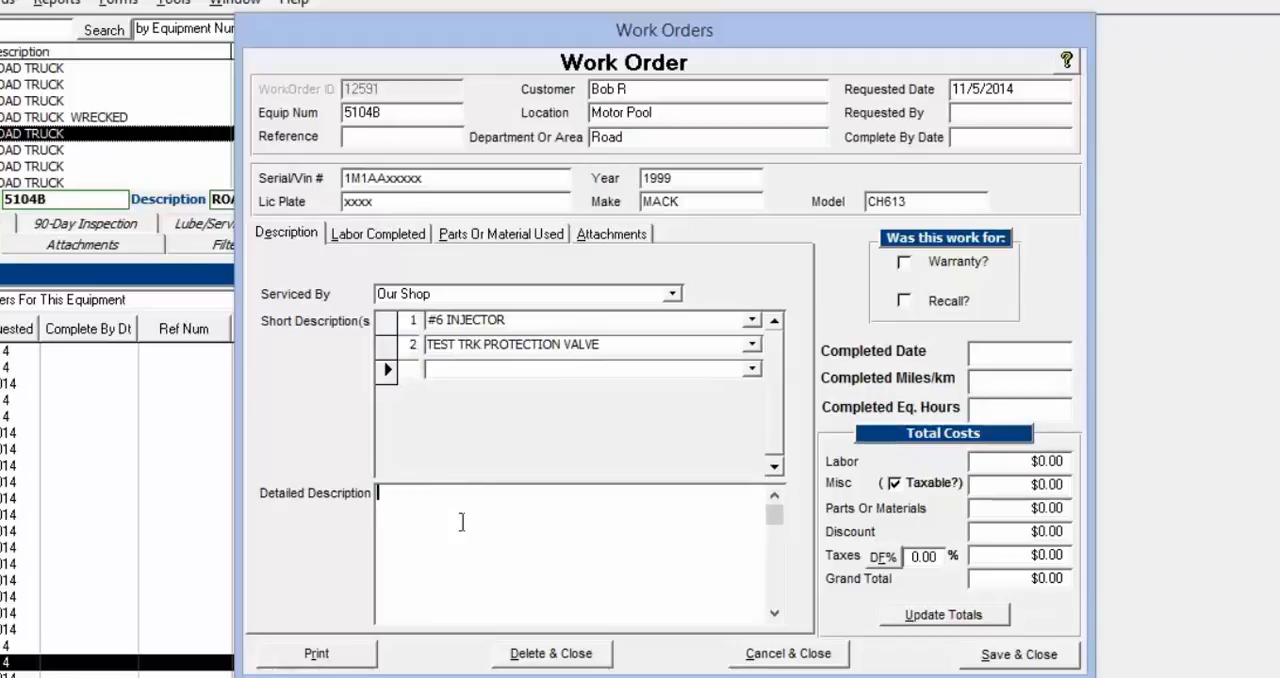
pyautogui.write('test')
# Start a labor entry for the work order and set its units to 1
pyautogui.click(380, 236)
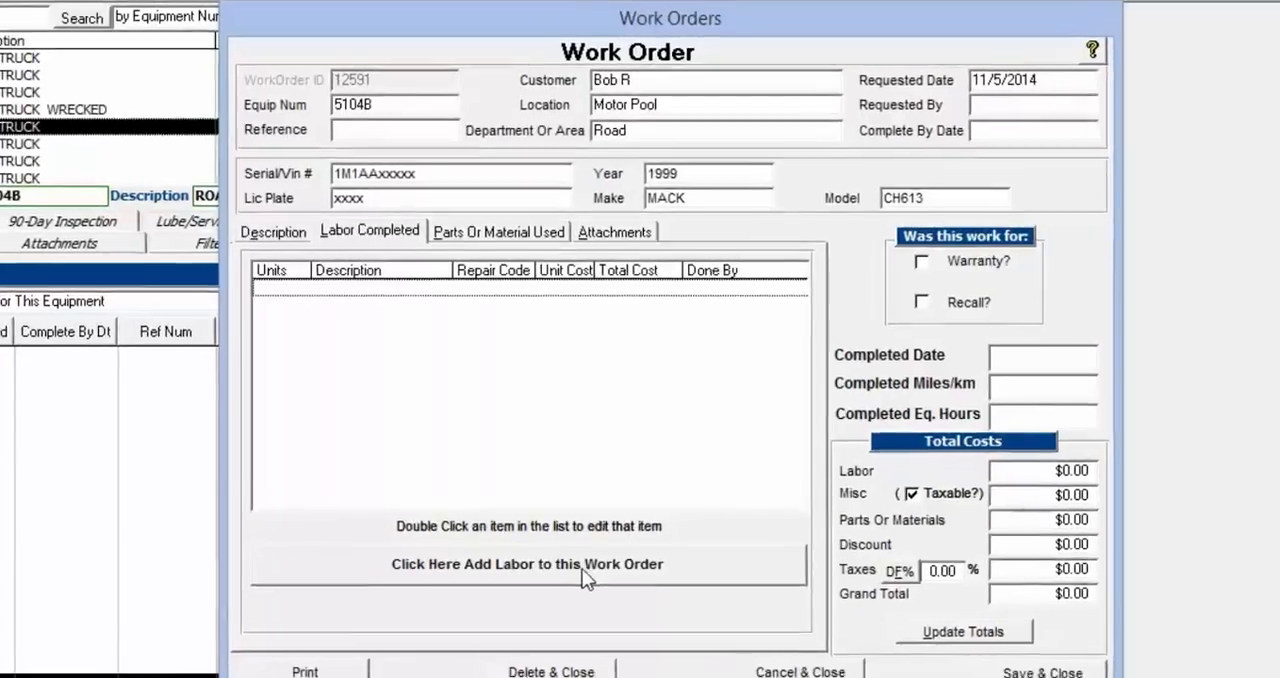
pyautogui.click(575, 550)
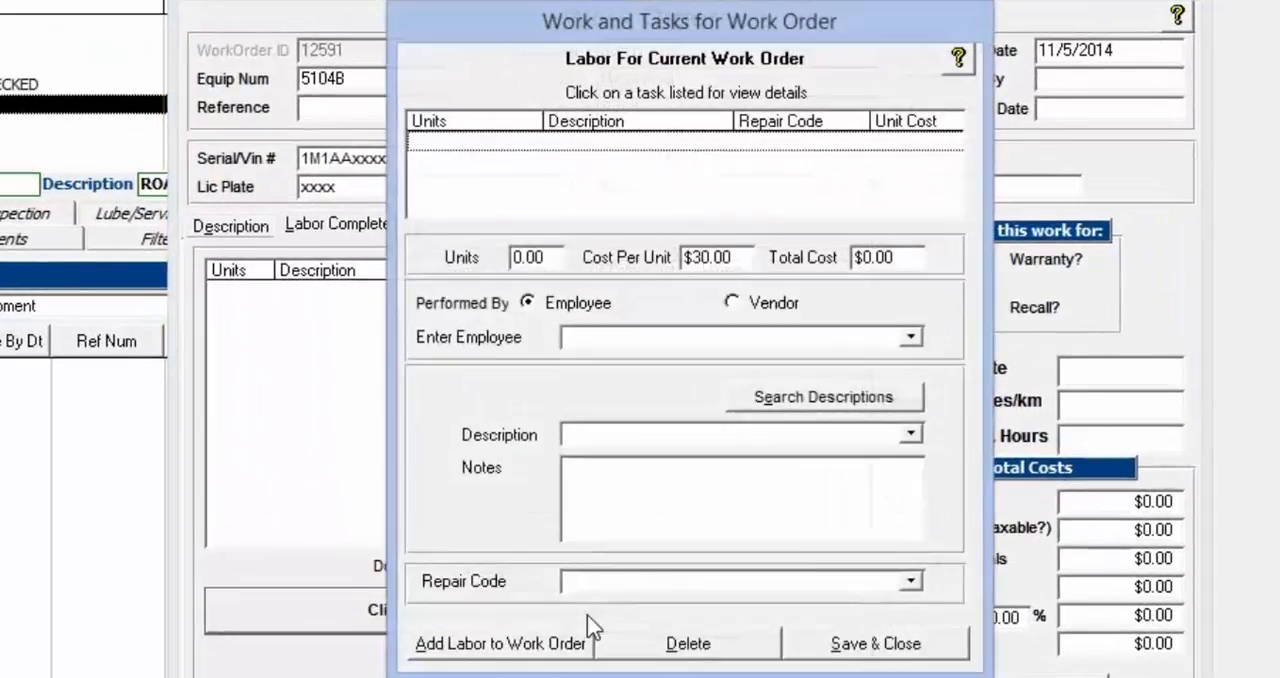
pyautogui.click(525, 257)
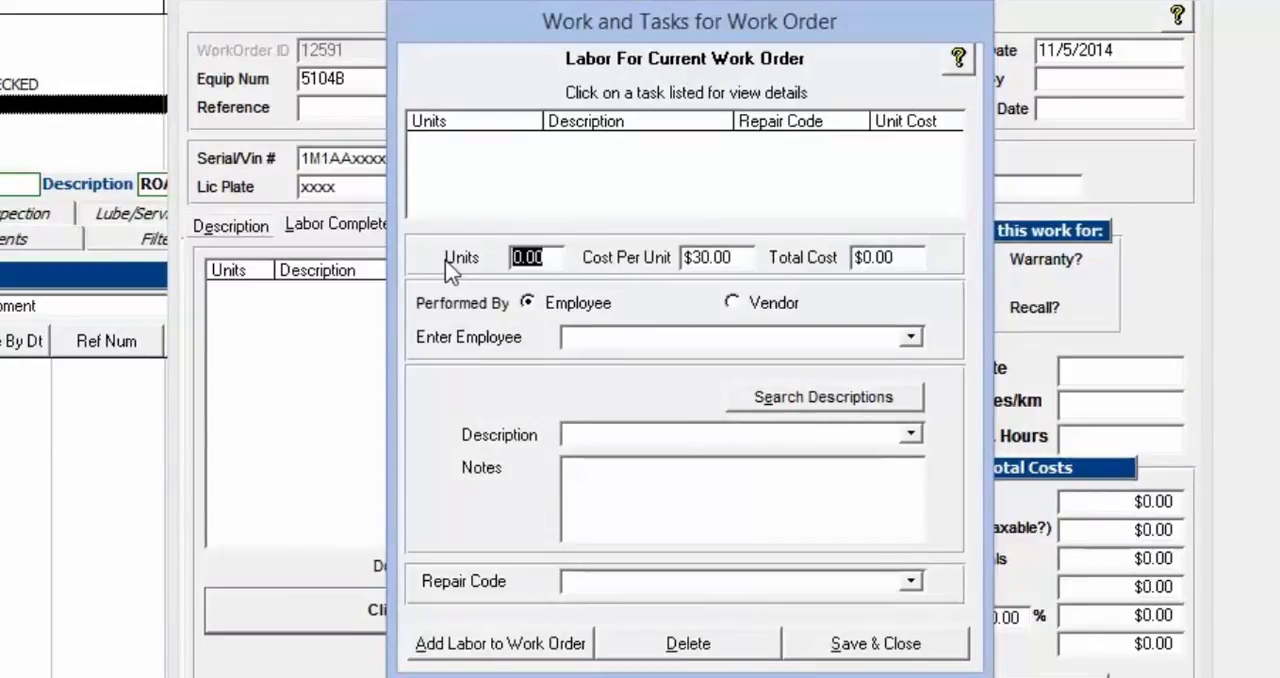
pyautogui.write('1')
pyautogui.press('Tab')
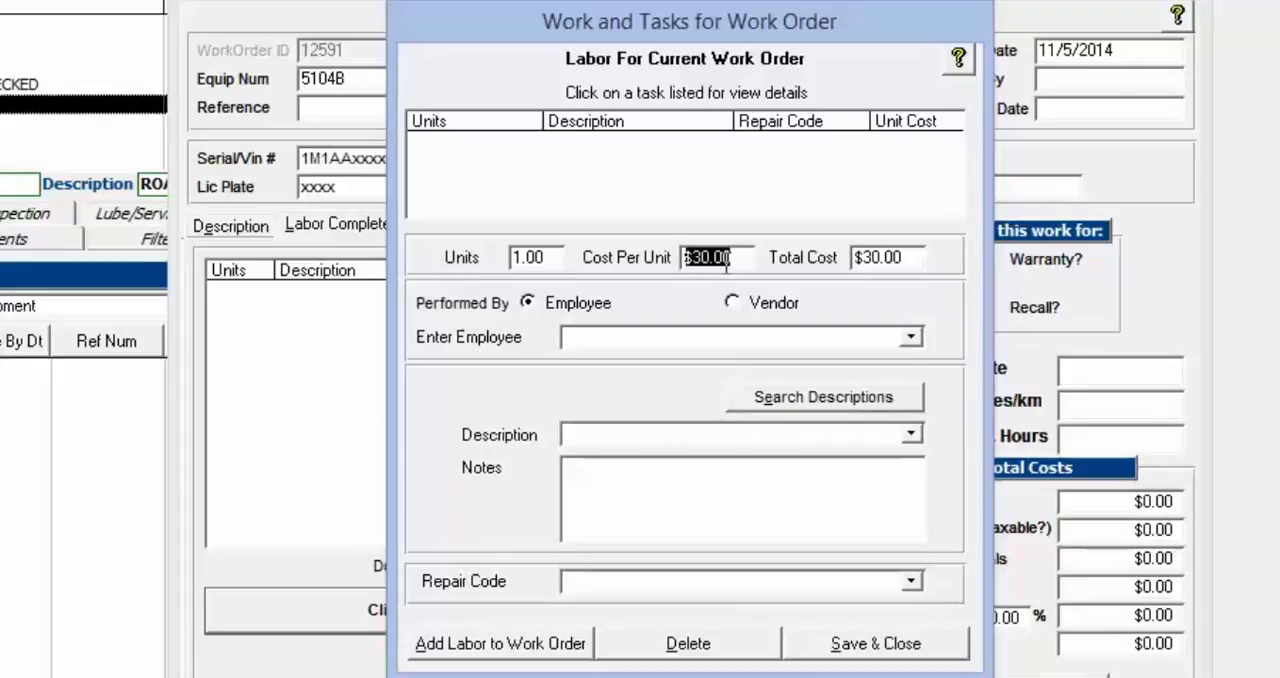
pyautogui.moveTo(735, 261); pyautogui.dragTo(650, 268)
pyautogui.moveTo(739, 258); pyautogui.dragTo(673, 257)
# Set the labor as performed by an employee and choose the employee's name
pyautogui.click(782, 314)
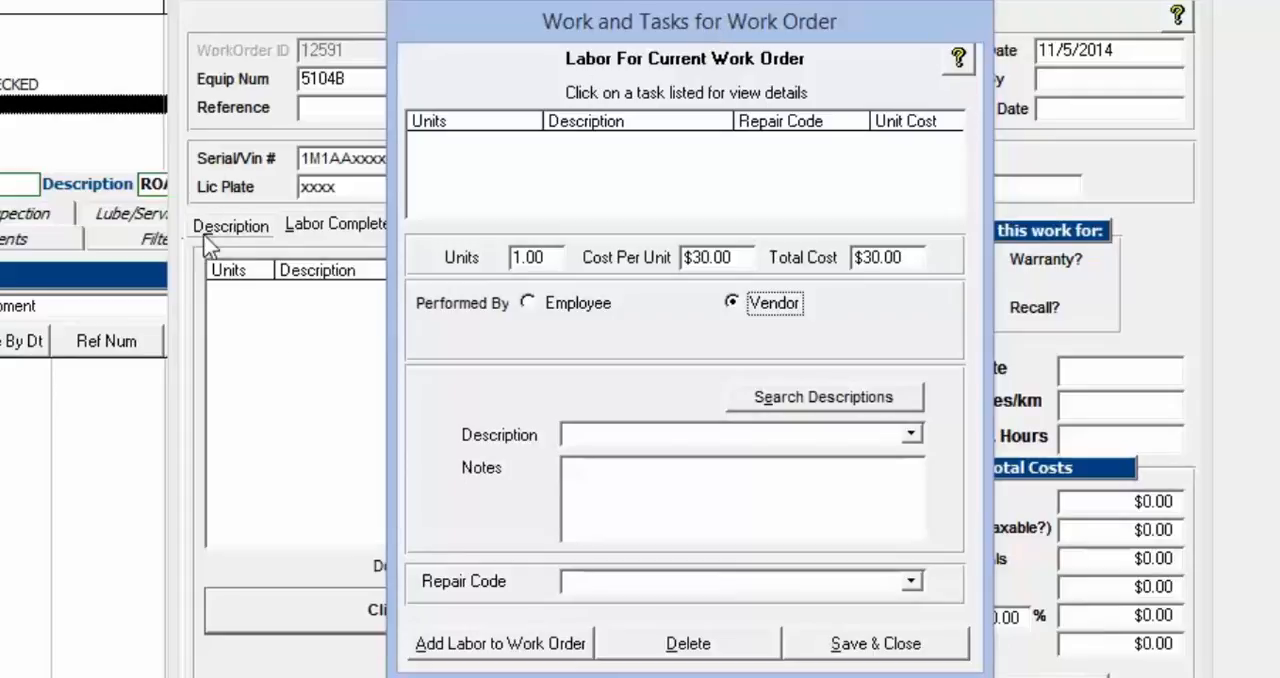
pyautogui.click(578, 304)
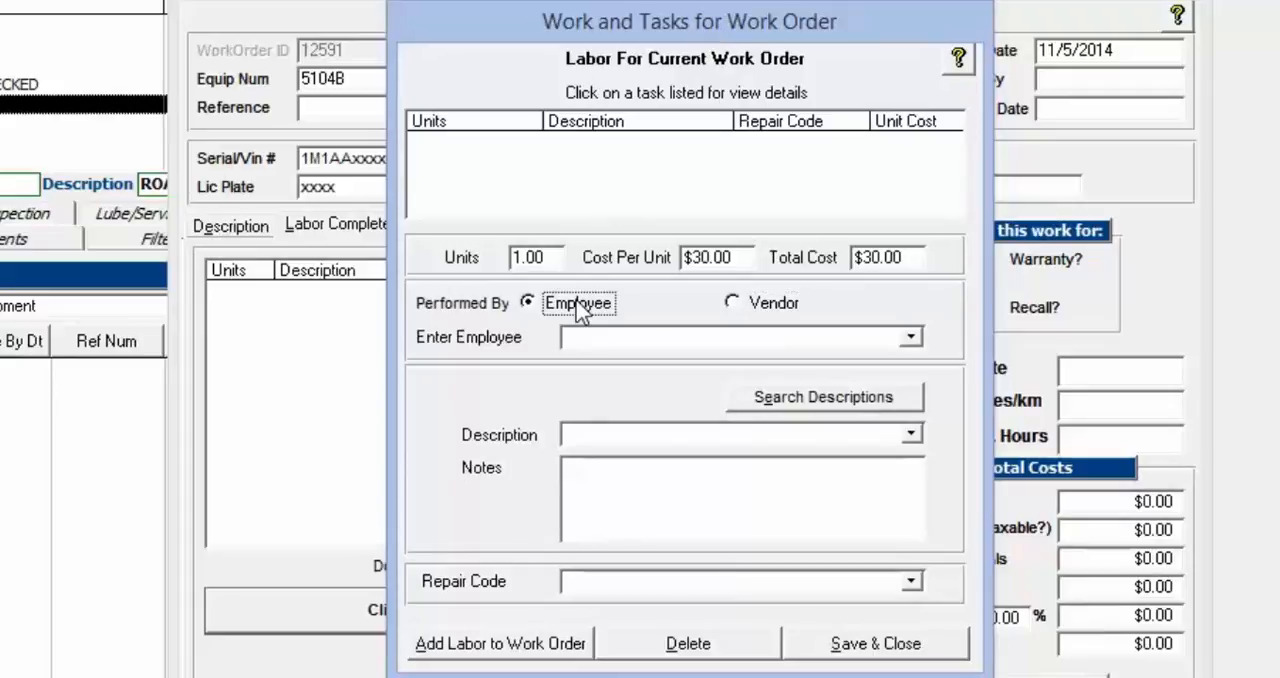
pyautogui.click(912, 337)
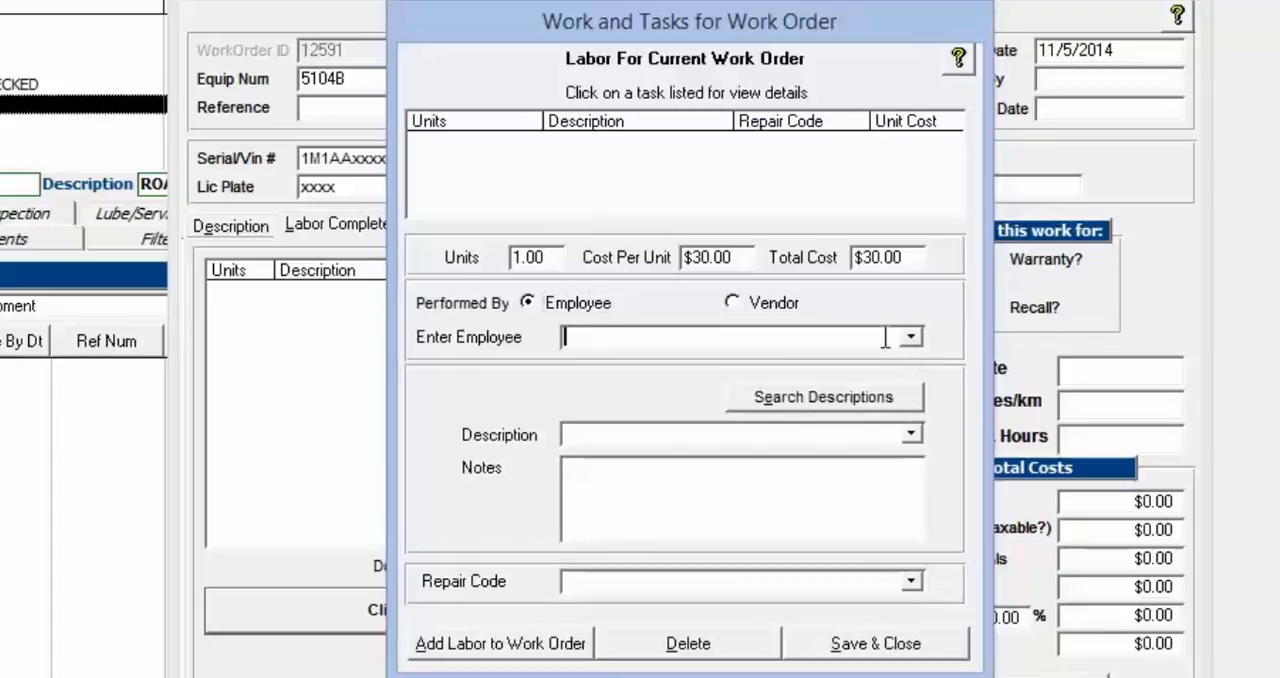
pyautogui.click(714, 362)
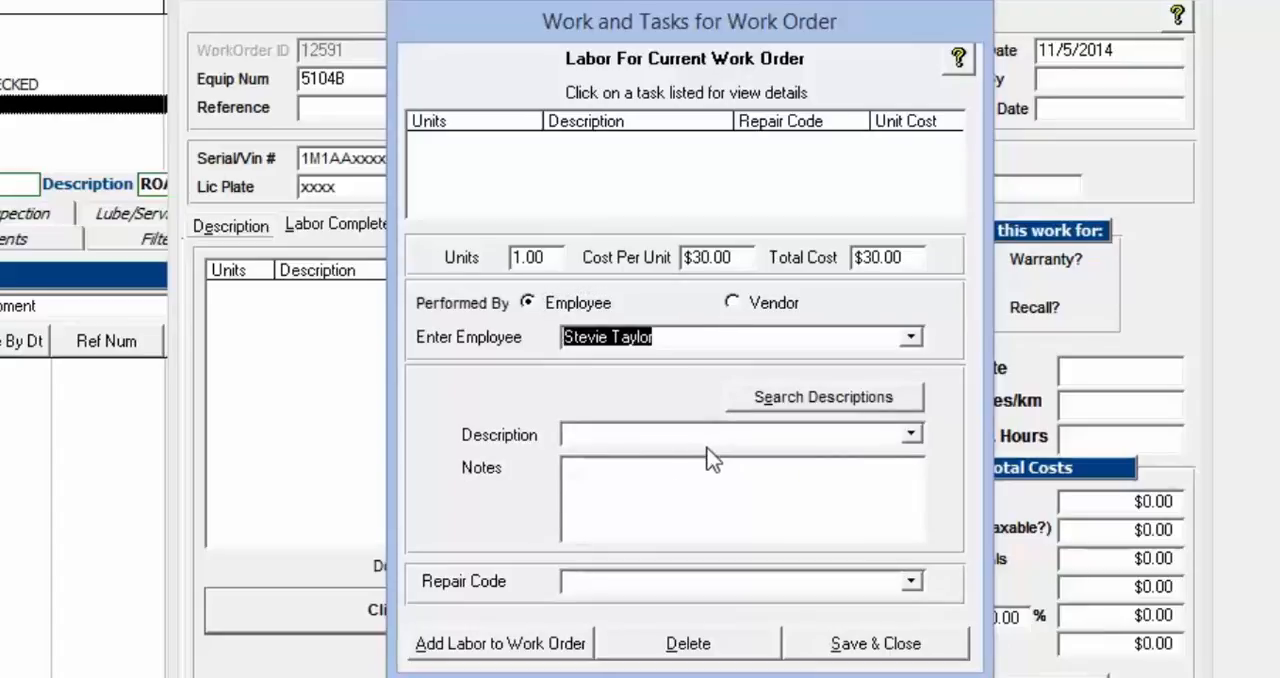
# Choose 5TH WHEEL as the description of the labor entry
pyautogui.click(600, 436)
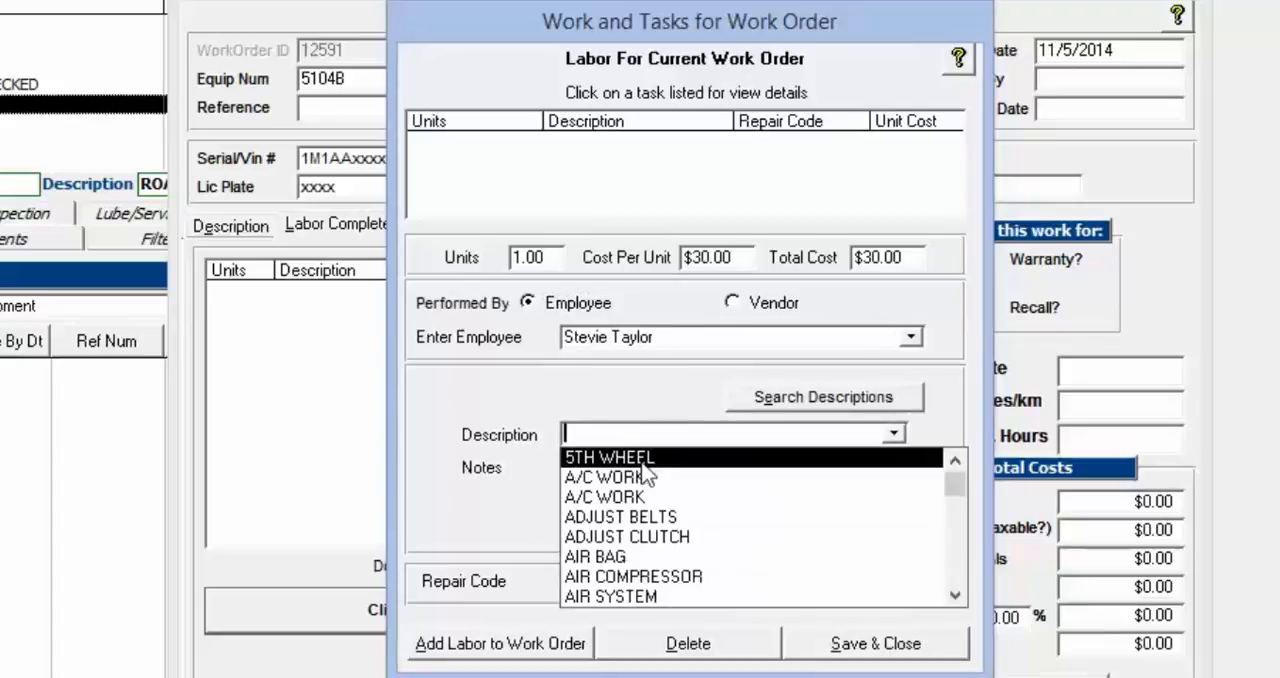
pyautogui.click(644, 458)
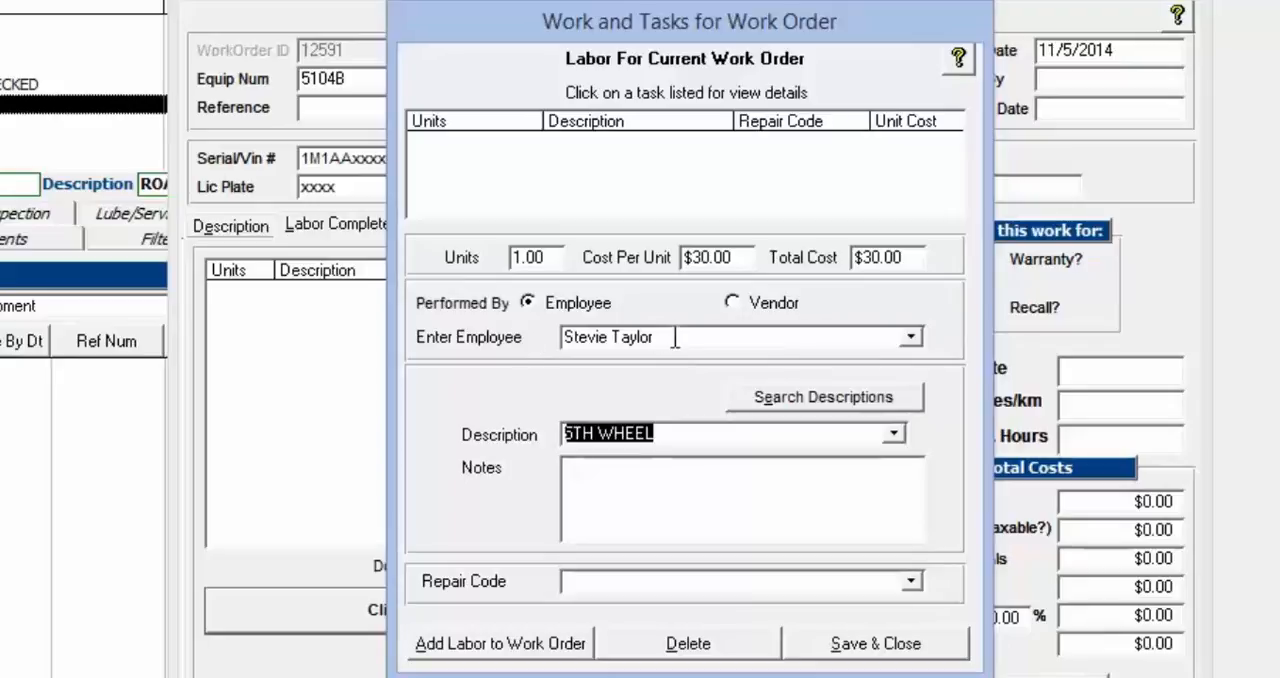
pyautogui.moveTo(676, 330); pyautogui.dragTo(490, 345)
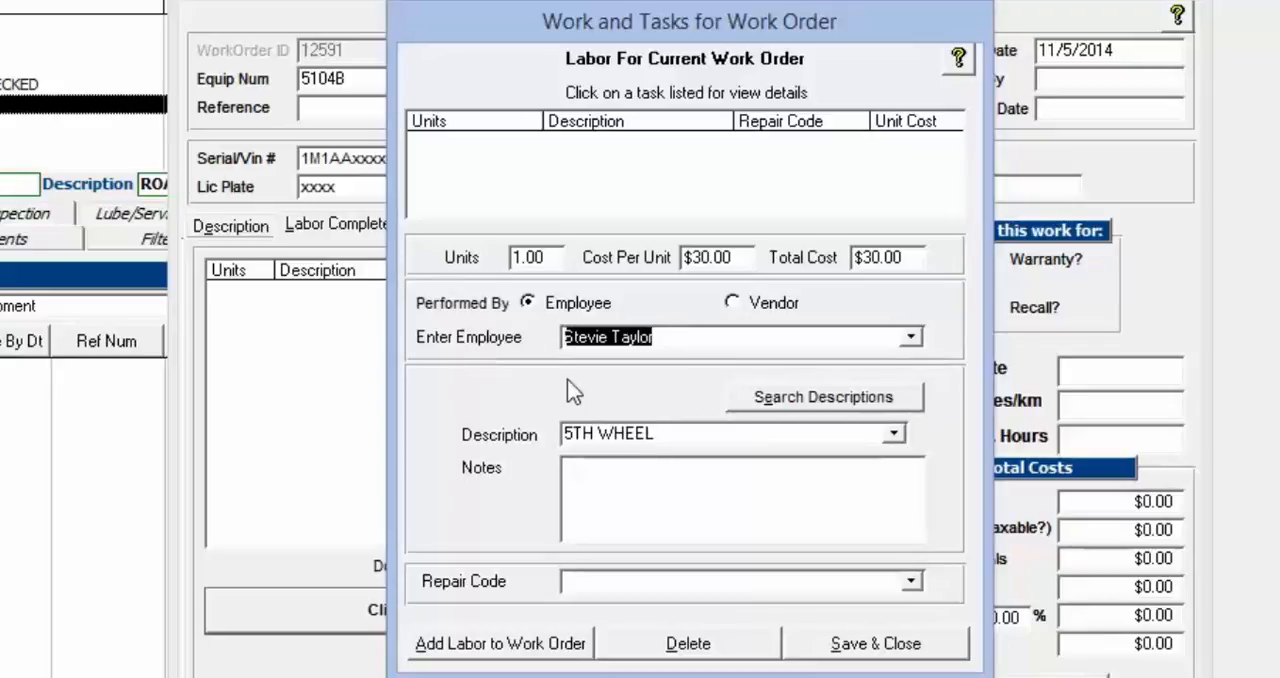
# Enter "optional" as the labor entry's notes and set its repair code to 03-Chassis
pyautogui.click(697, 440)
pyautogui.click(432, 472)
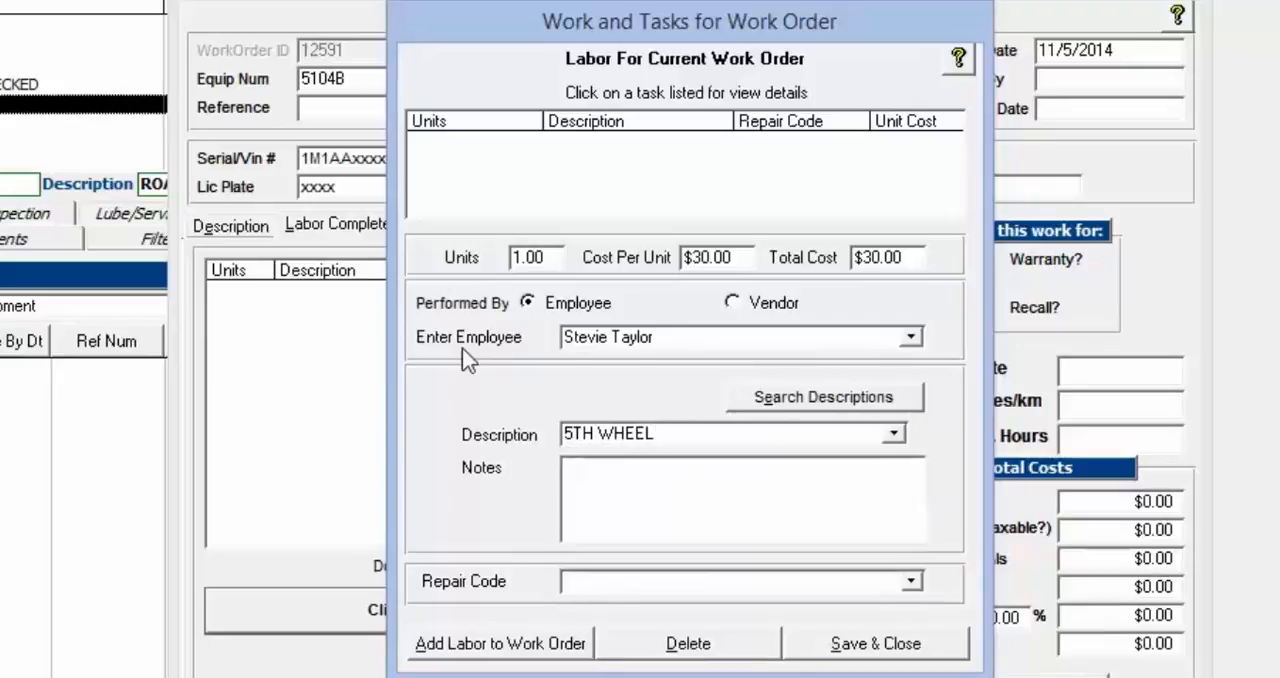
pyautogui.click(666, 500)
pyautogui.write('optional')
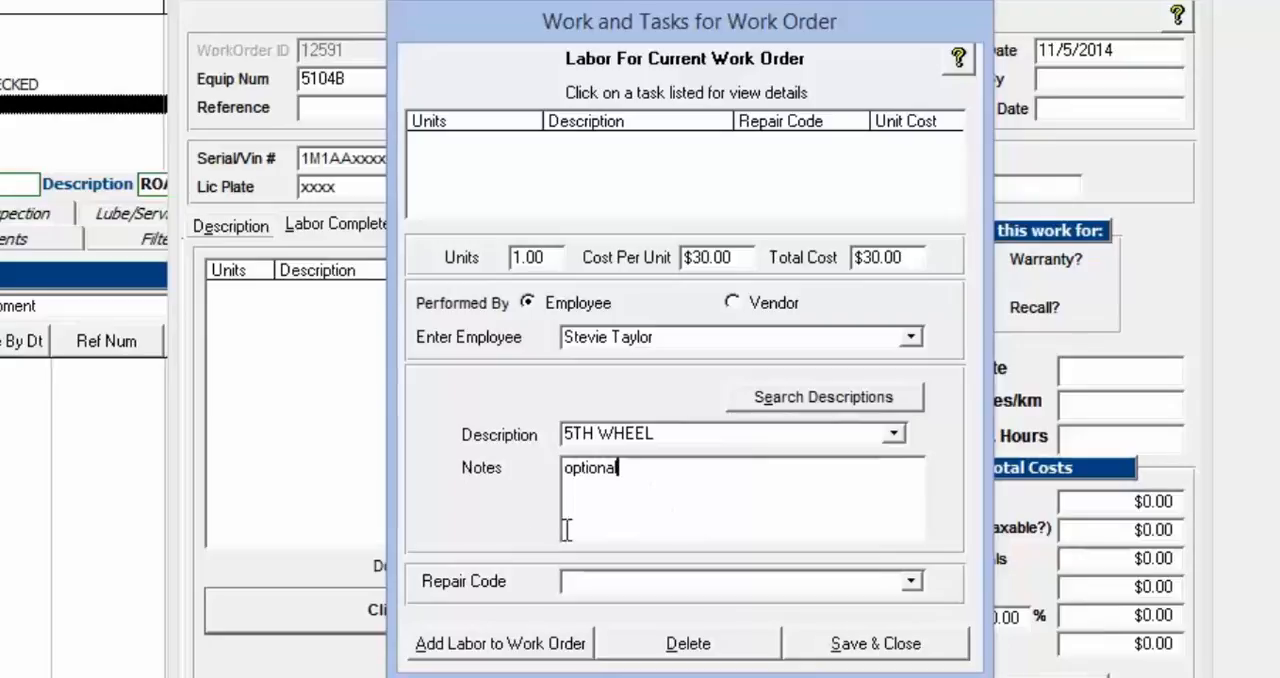
pyautogui.click(786, 582)
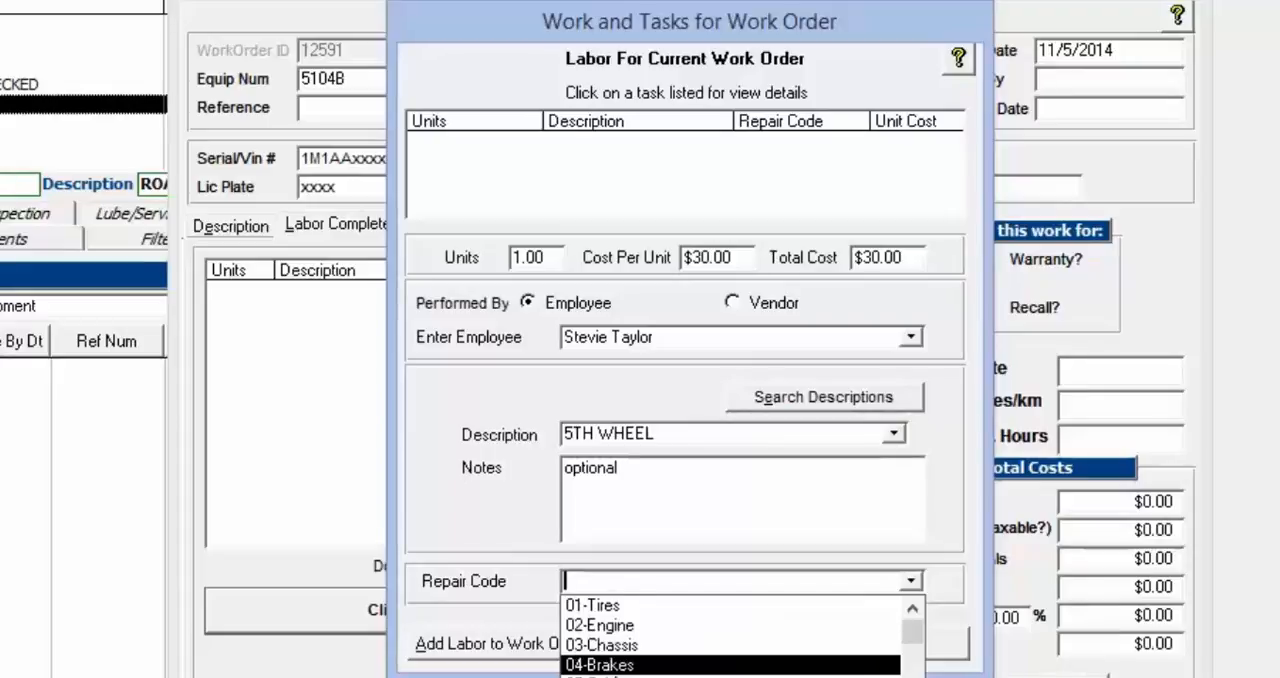
pyautogui.click(614, 645)
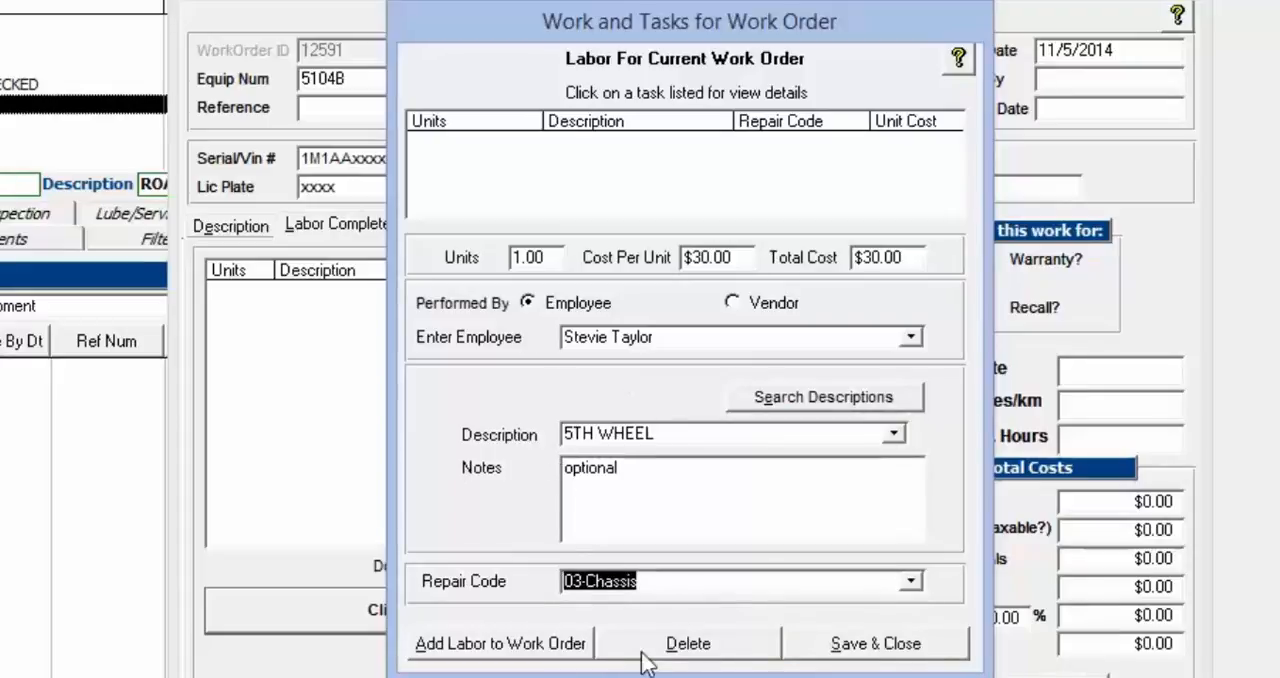
# Add the 5TH WHEEL labor to the work order, save and close the labor form, and check the listed entry and labor cost
pyautogui.click(503, 644)
pyautogui.click(600, 142)
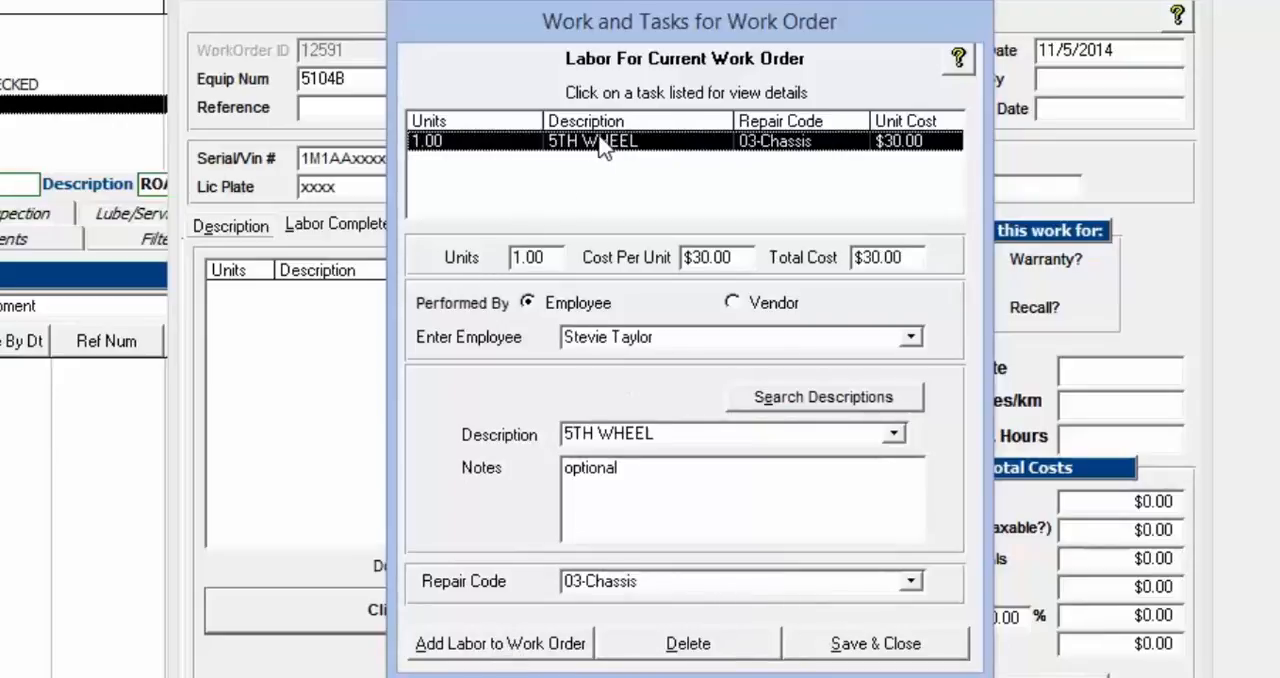
pyautogui.click(670, 140)
pyautogui.click(486, 653)
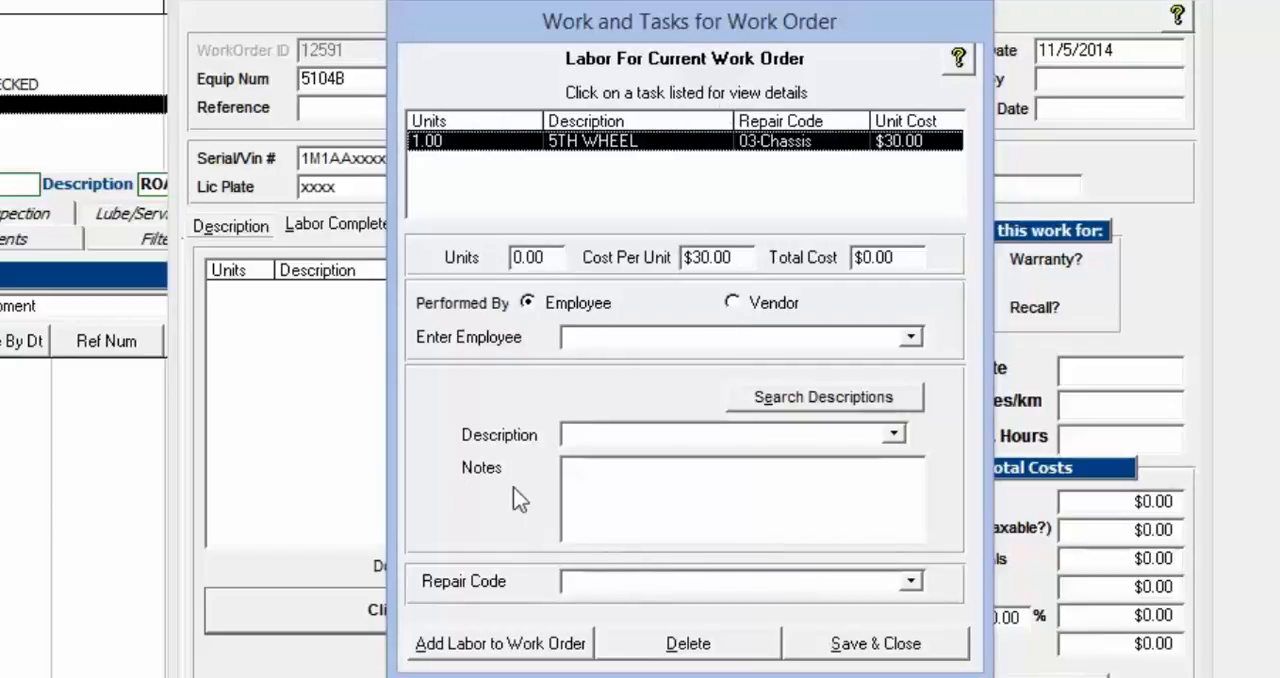
pyautogui.click(912, 652)
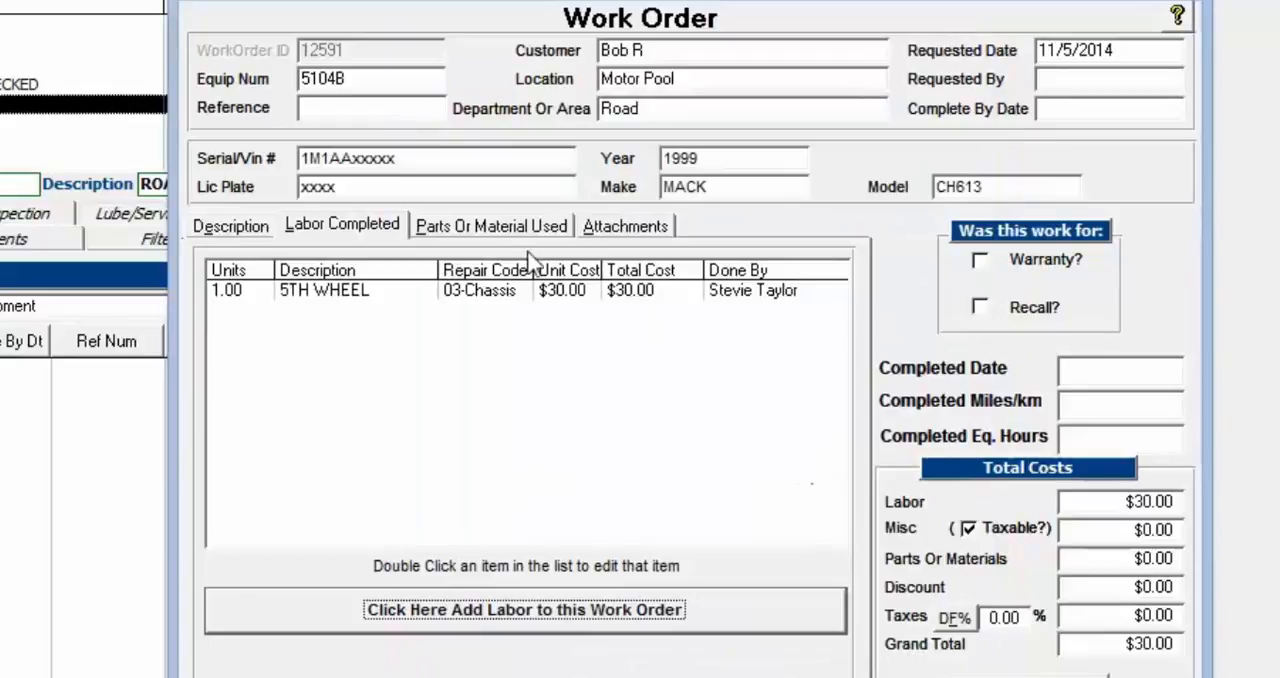
pyautogui.click(322, 292)
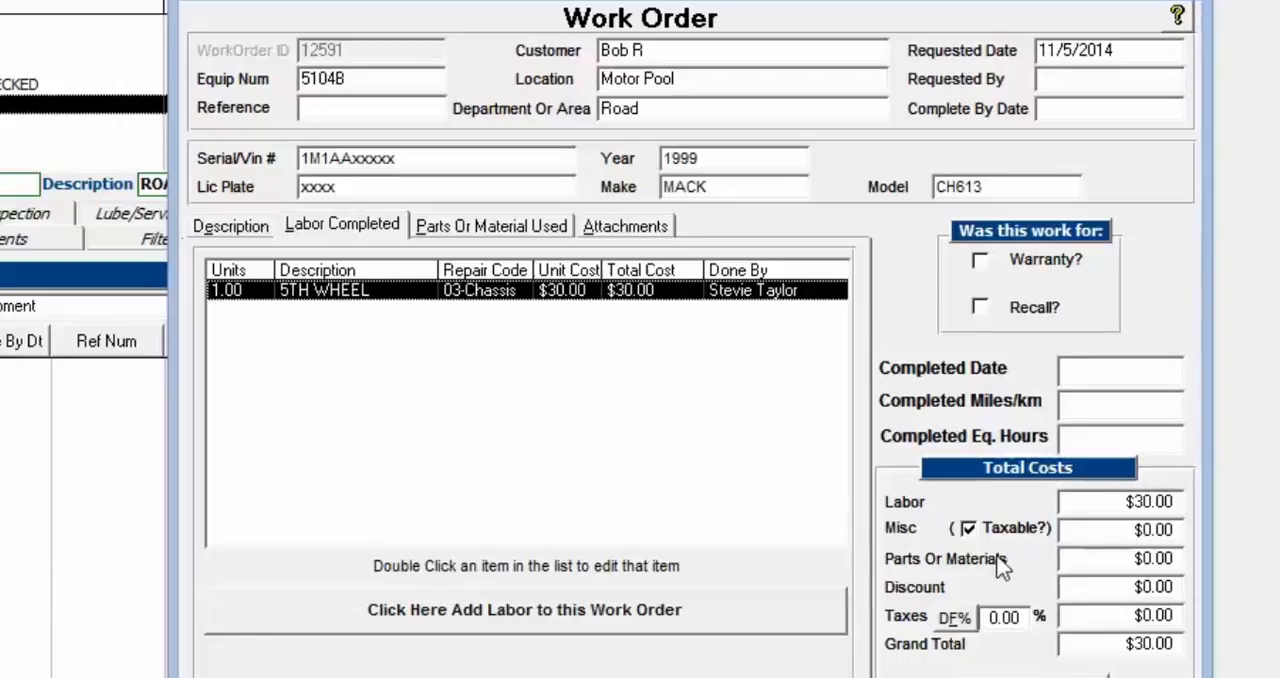
pyautogui.moveTo(1118, 501); pyautogui.dragTo(1190, 504)
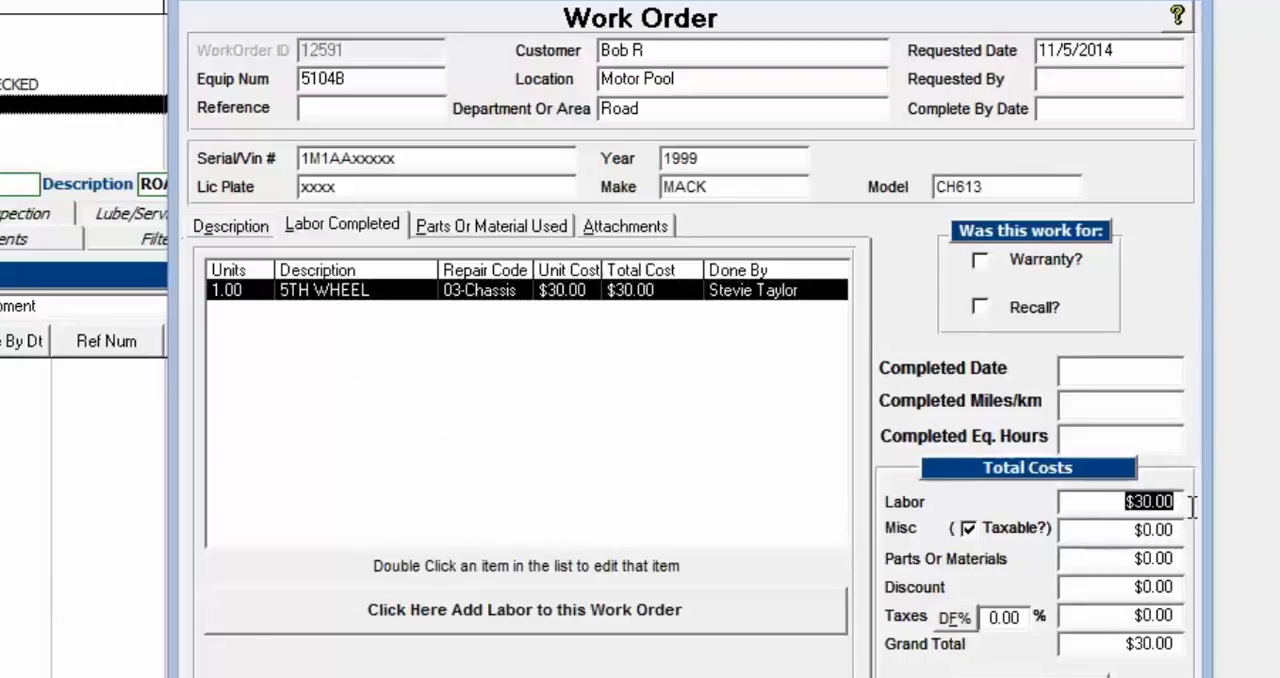
# Start a parts and materials entry for the work order
pyautogui.click(483, 230)
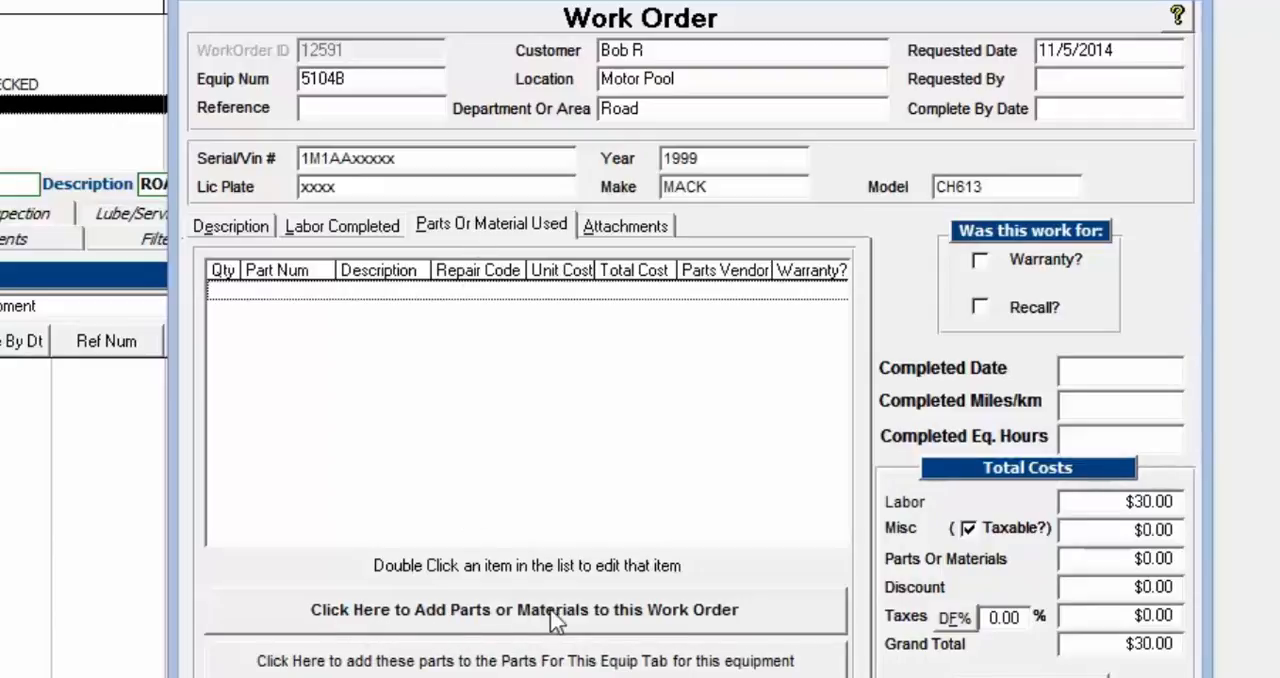
pyautogui.click(683, 612)
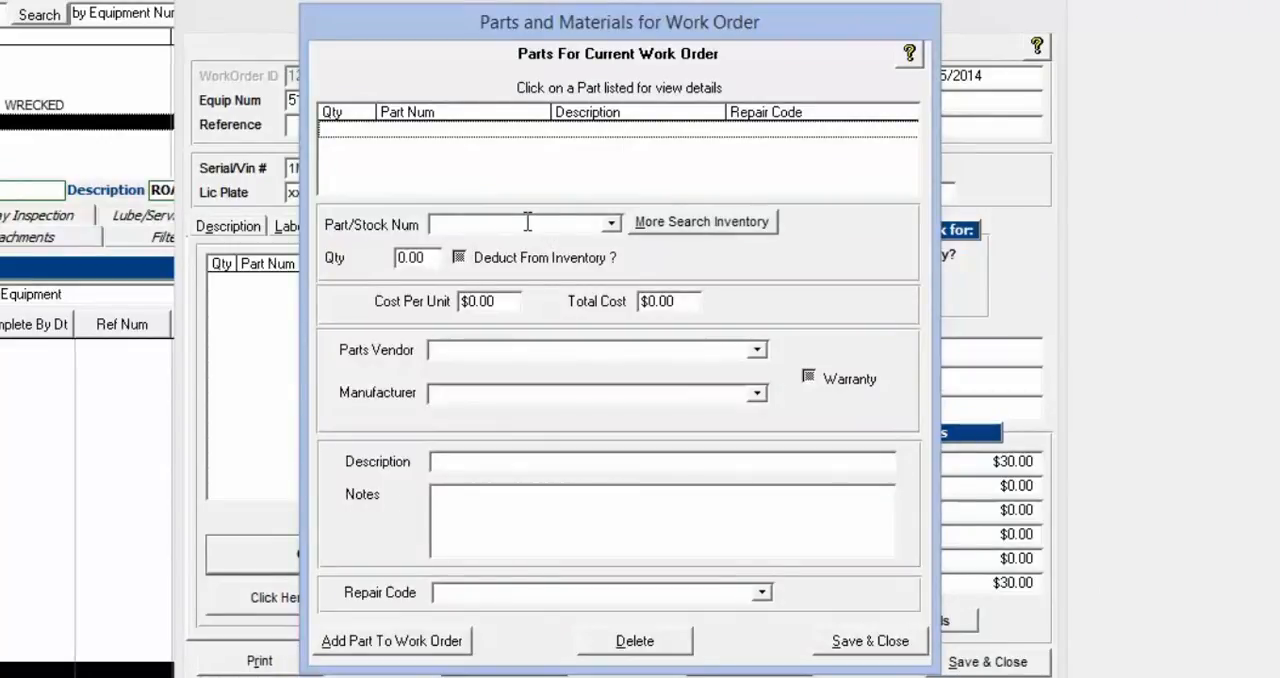
pyautogui.click(528, 222)
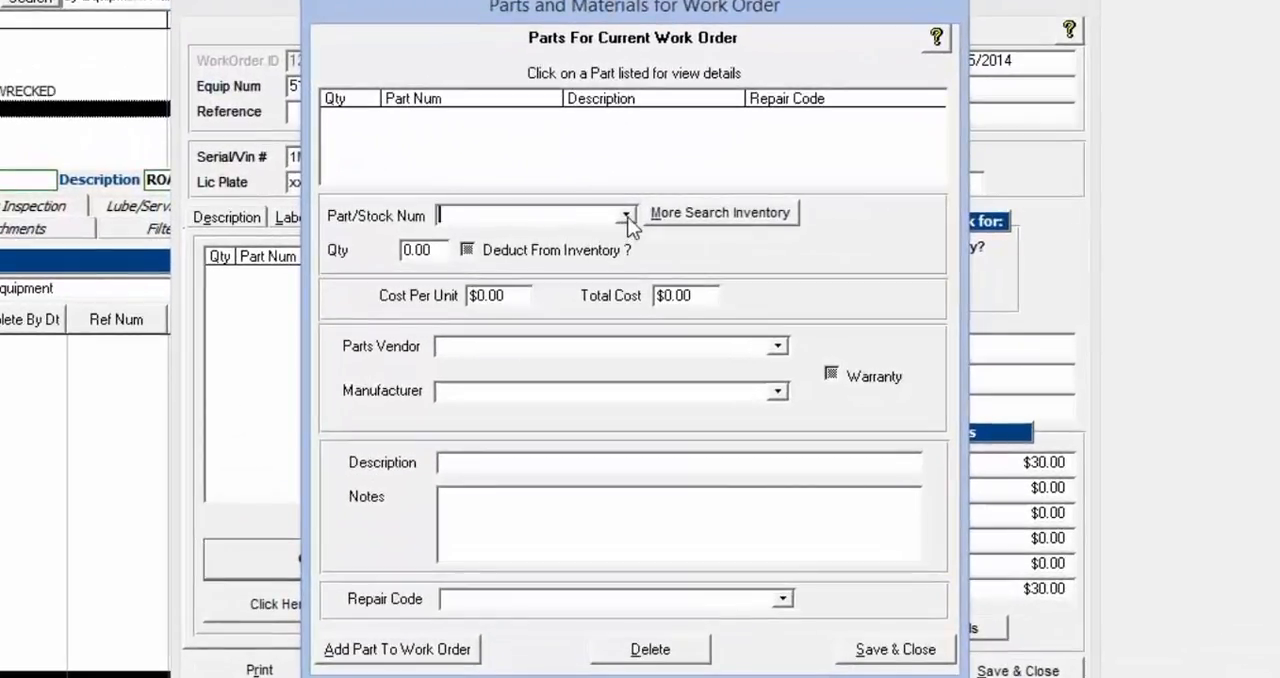
# Examine the inventory part list, including its costs, vendors, quantities on hand, manufacturers, bin locations and bin numbers
pyautogui.click(628, 215)
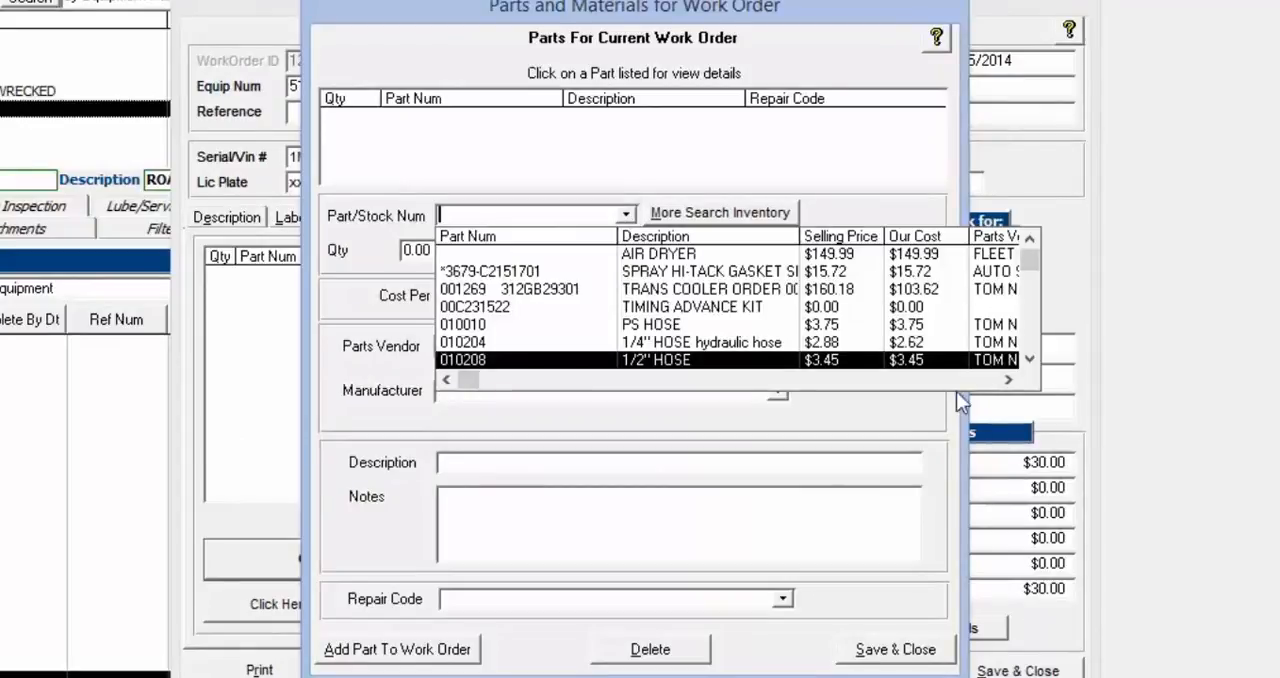
pyautogui.click(1008, 380)
pyautogui.click(1008, 380)
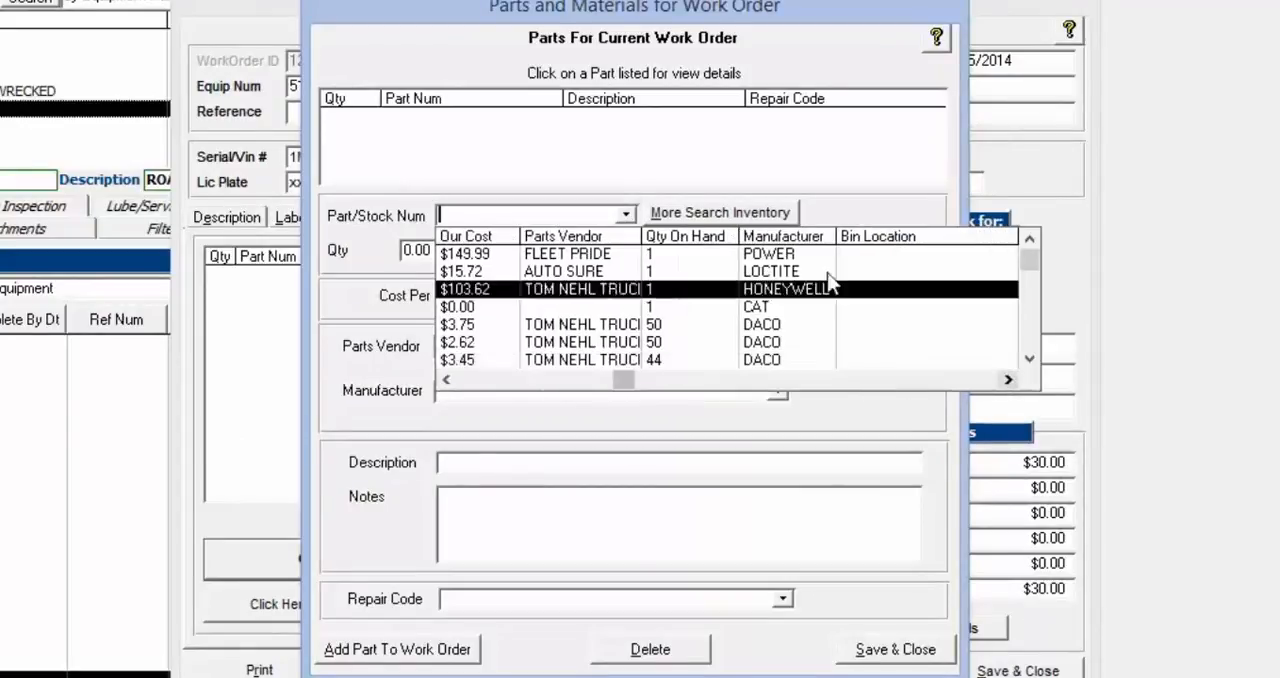
pyautogui.click(1010, 381)
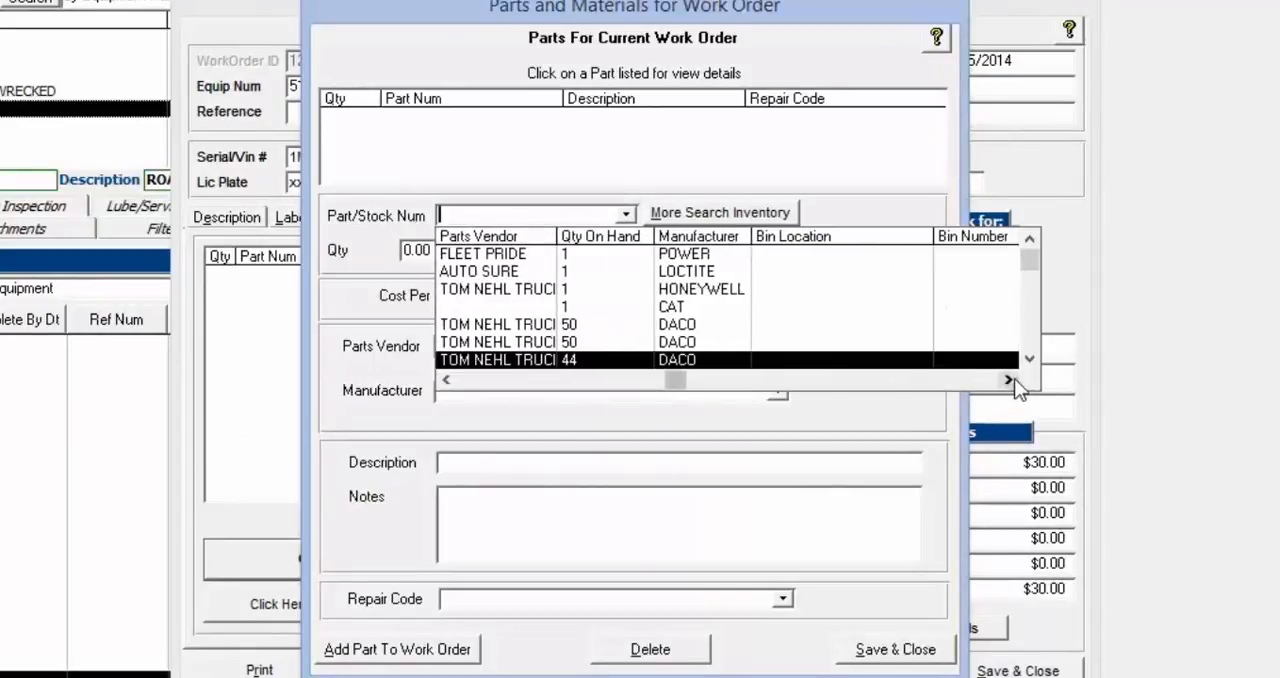
pyautogui.click(1008, 380)
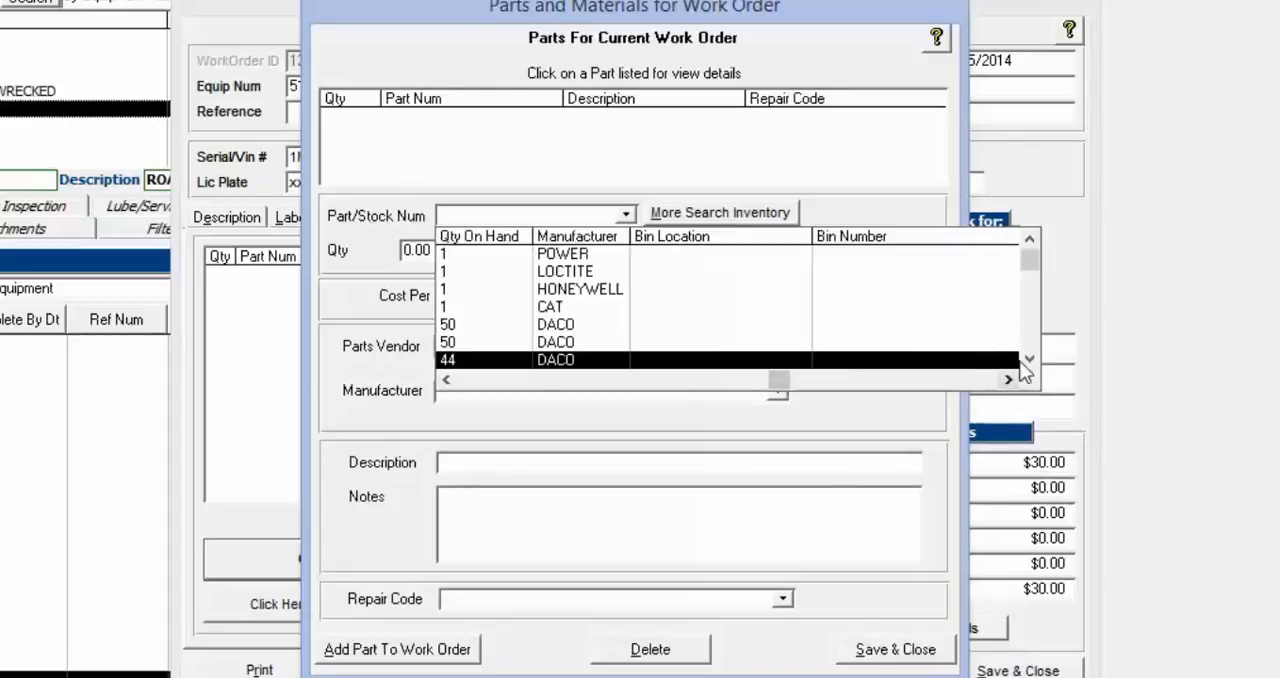
pyautogui.moveTo(1027, 299); pyautogui.dragTo(1027, 285)
pyautogui.scroll(-2, 966, 303)
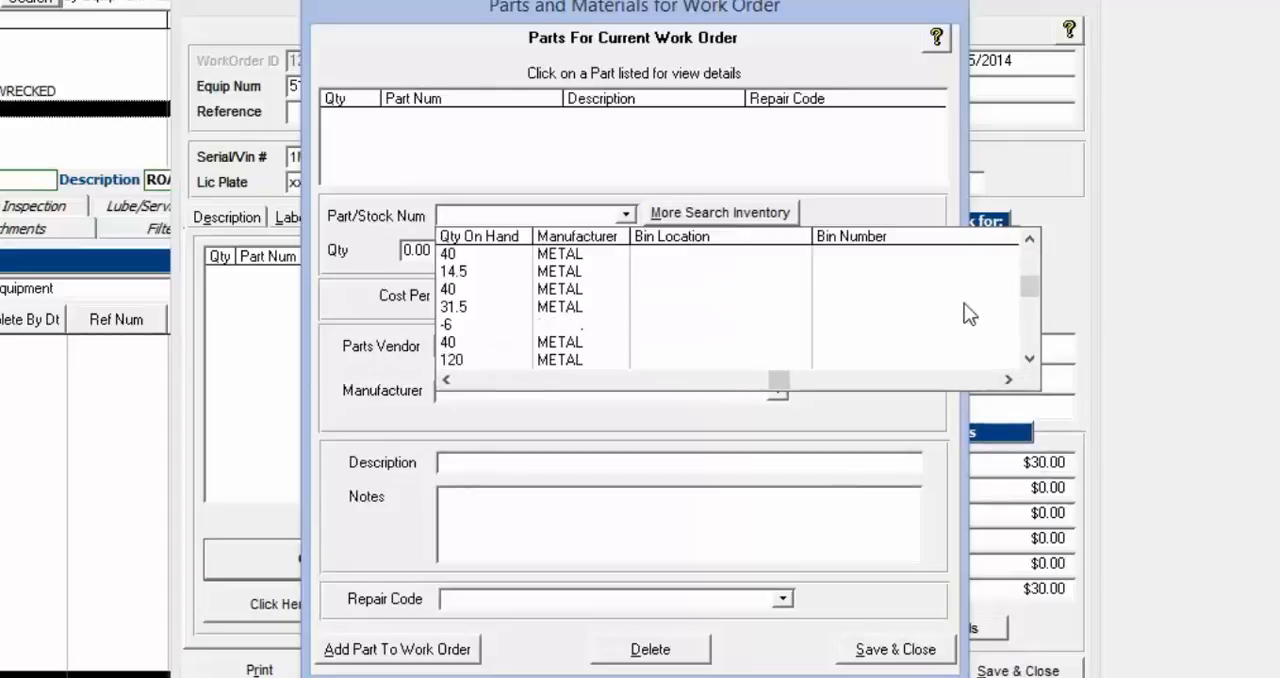
pyautogui.scroll(4, 966, 303)
pyautogui.scroll(3, 966, 303)
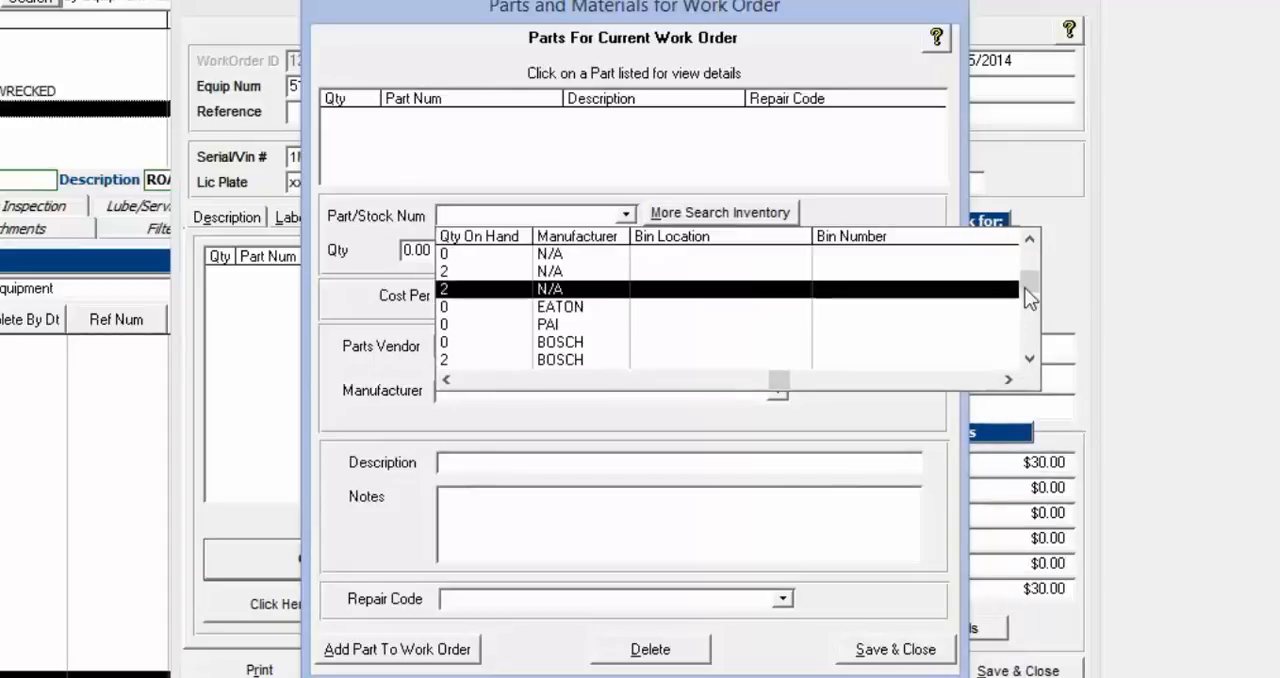
pyautogui.moveTo(1030, 278); pyautogui.dragTo(1035, 254)
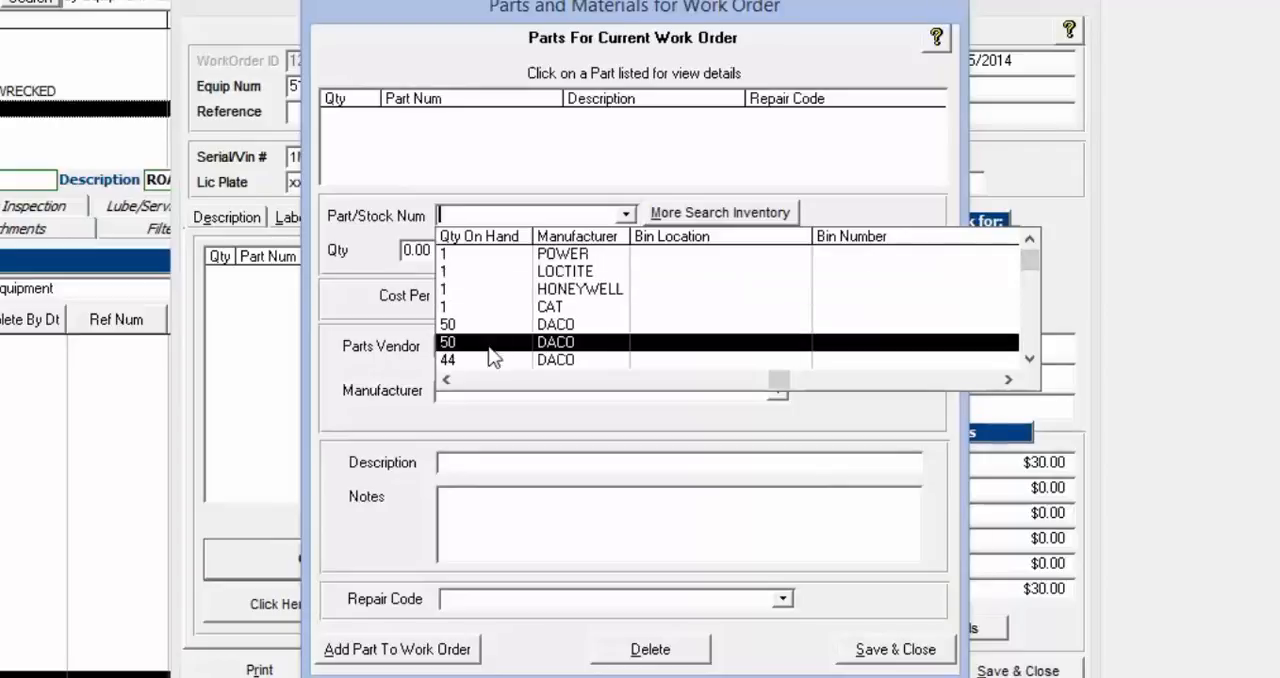
pyautogui.click(387, 300)
# Open the full inventory search, select part 010010 (PS HOSE) and make its record editable
pyautogui.click(625, 213)
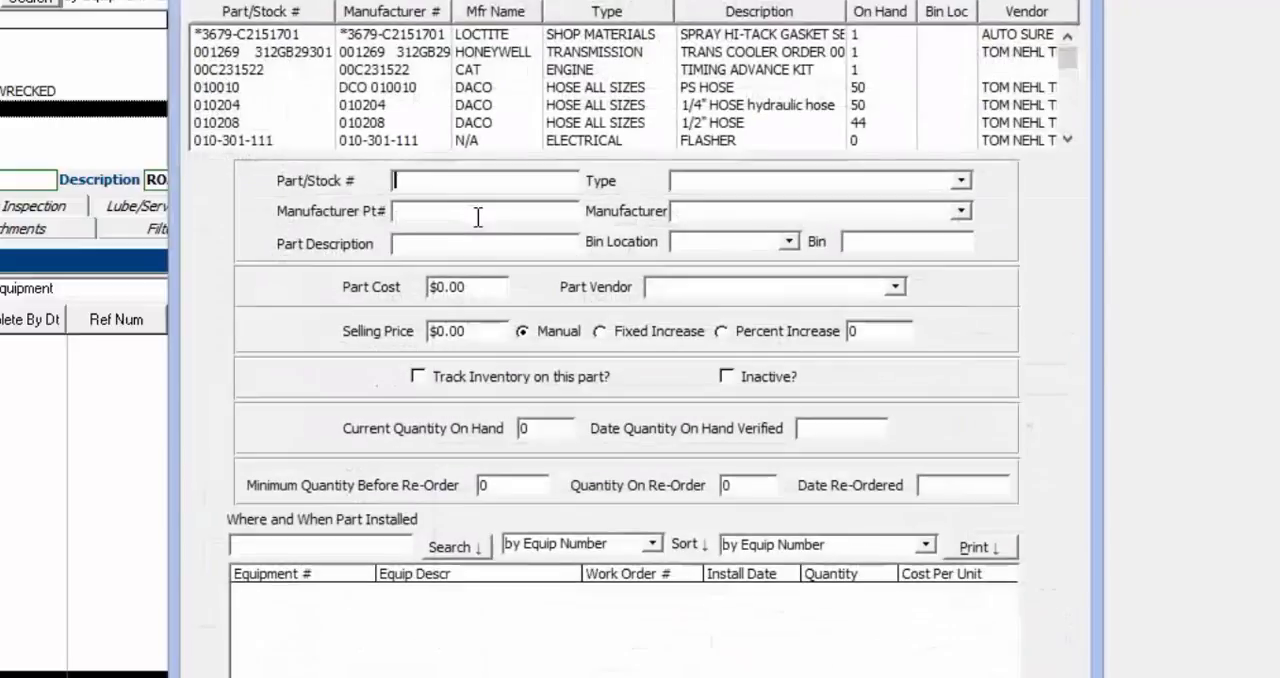
pyautogui.click(229, 89)
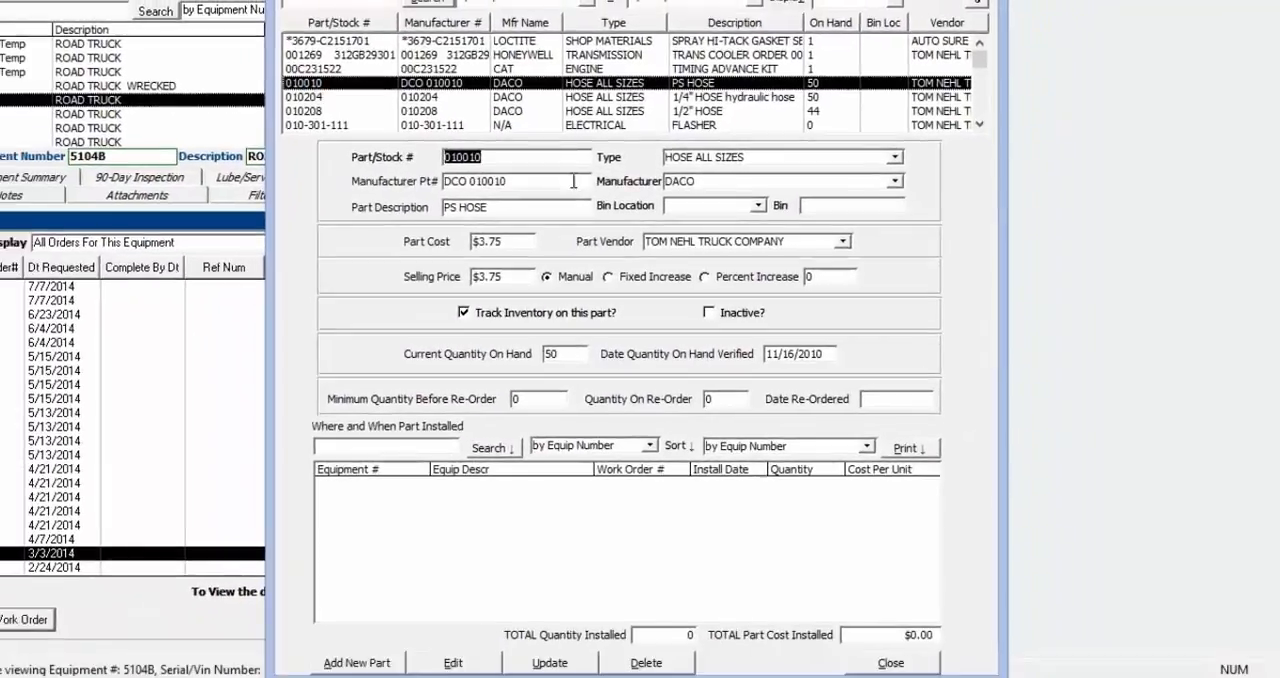
pyautogui.click(759, 205)
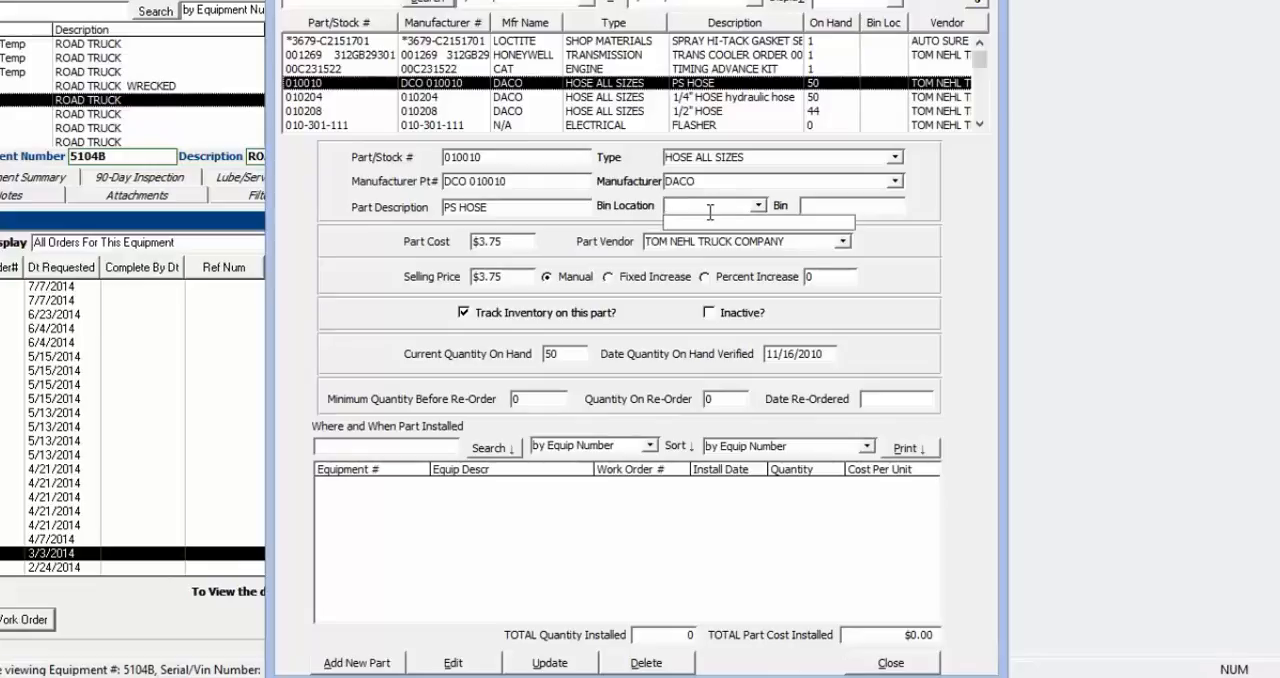
pyautogui.click(455, 664)
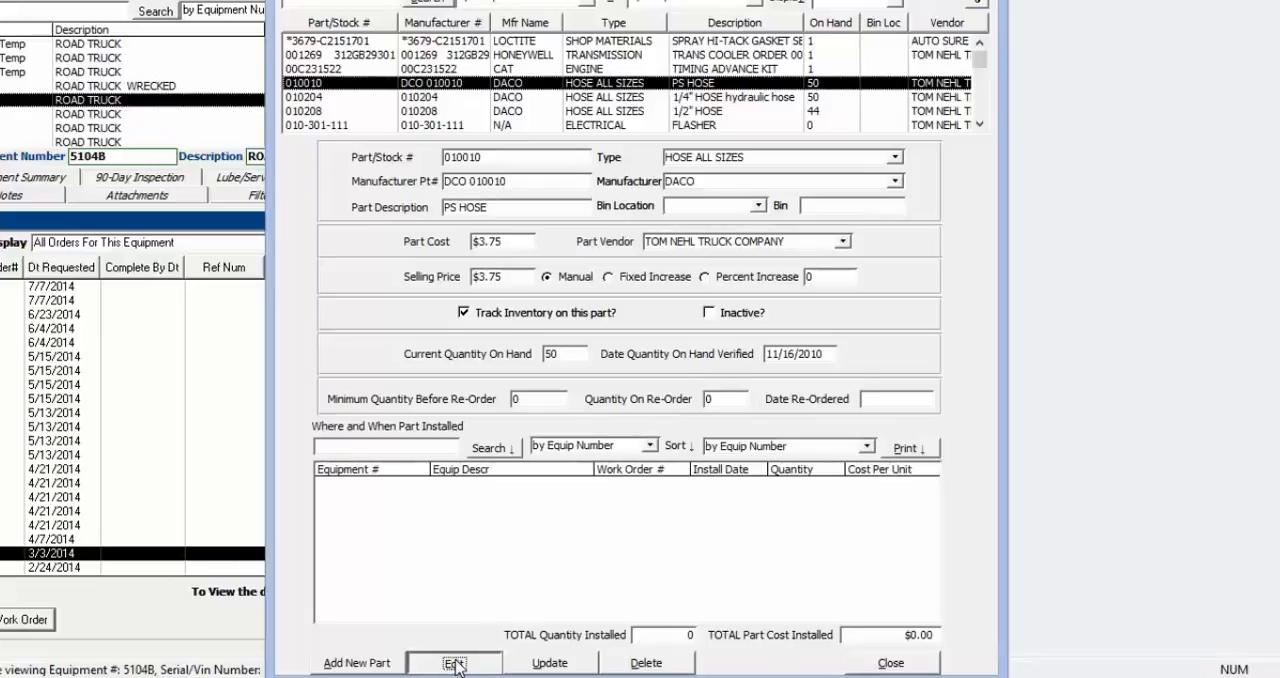
pyautogui.click(687, 388)
# Set the part's bin location to Shop, adding it to the location list, set the bin to 2, and close the inventory
pyautogui.click(724, 203)
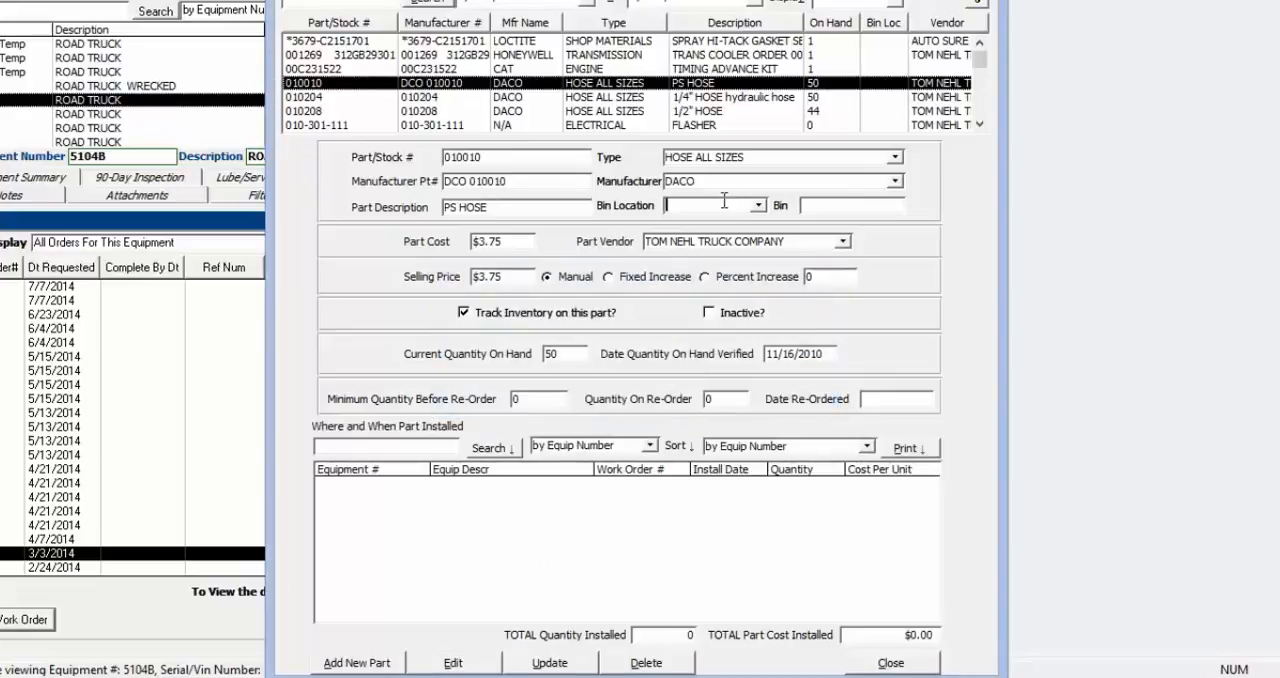
pyautogui.press('Tab')
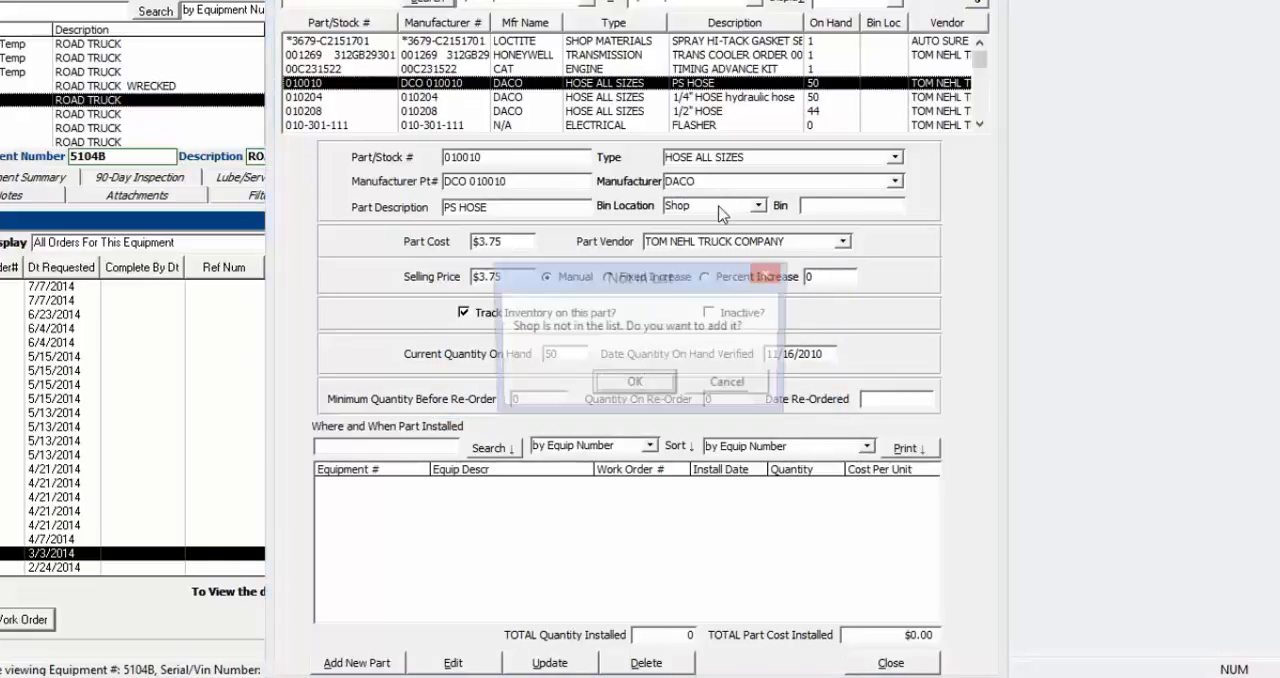
pyautogui.click(636, 384)
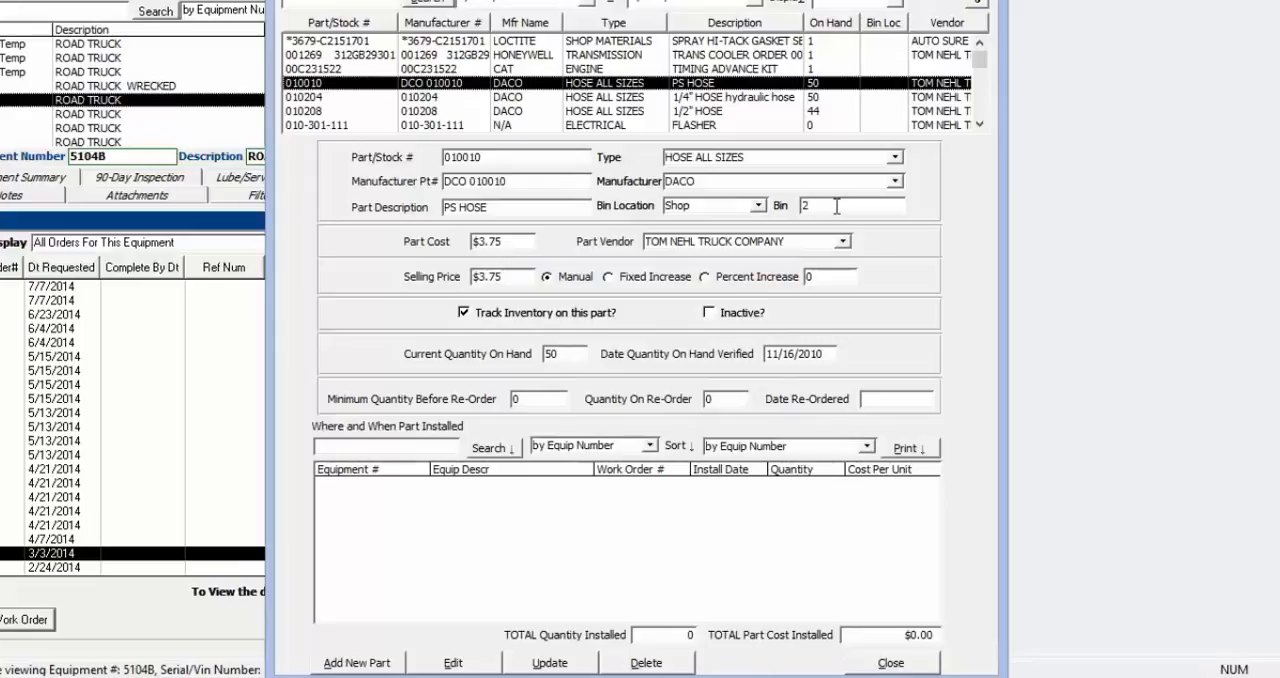
pyautogui.press('Tab')
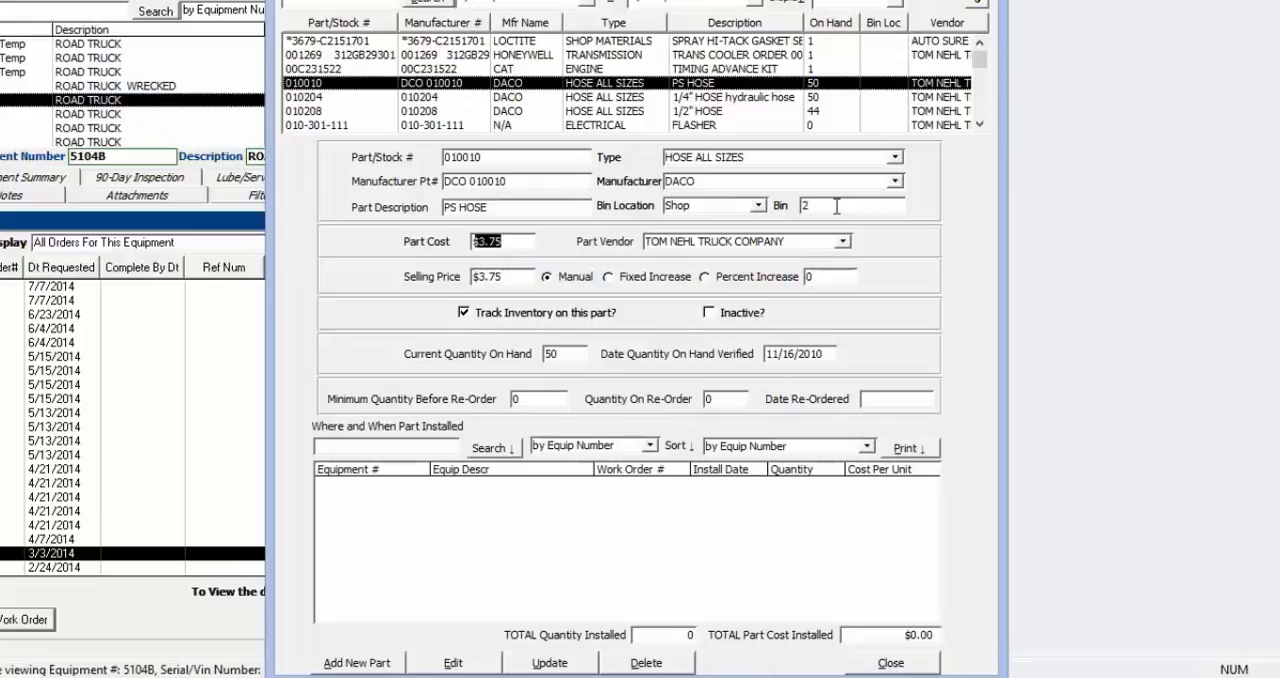
pyautogui.click(891, 663)
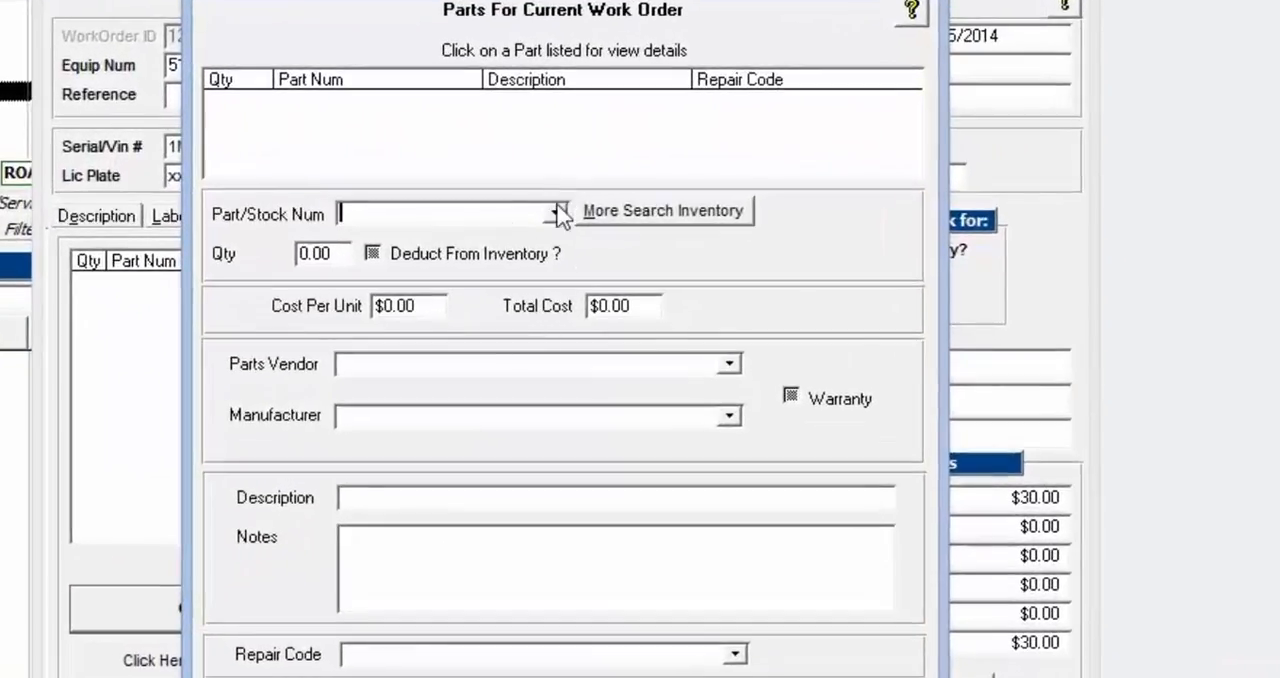
# Choose stock part 010010, the DACO hose in Shop bin 2, for the work order's parts entry
pyautogui.click(555, 213)
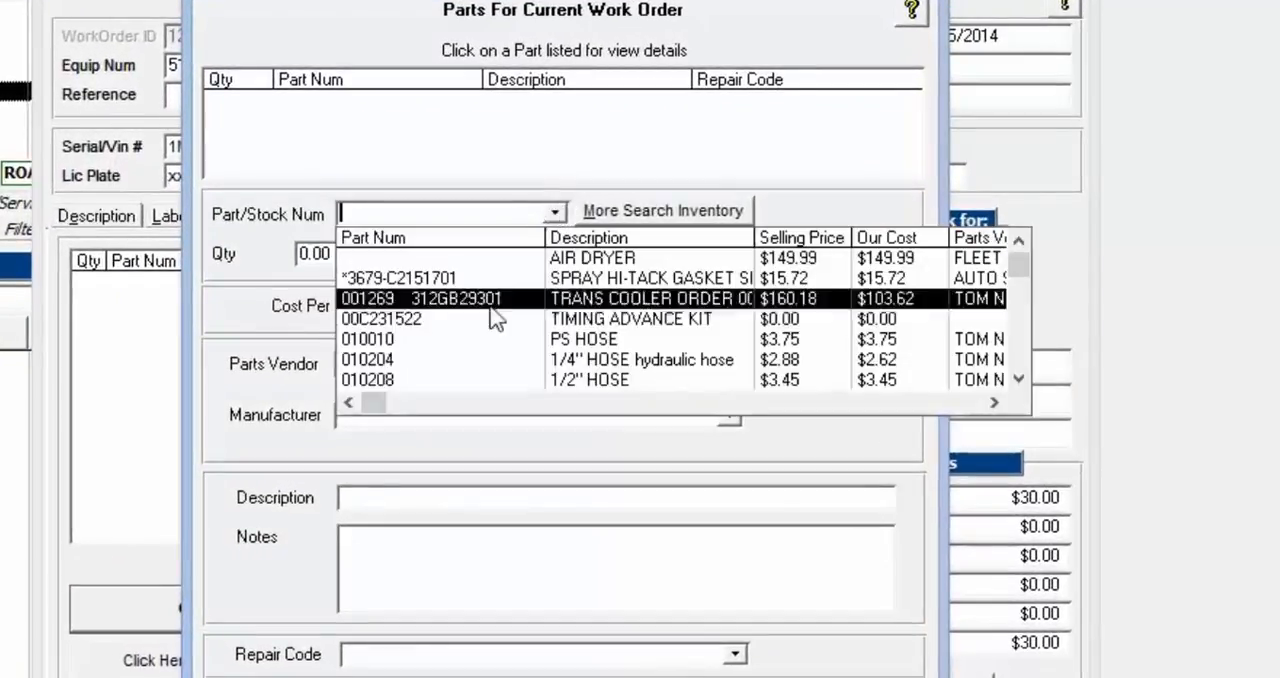
pyautogui.click(994, 402)
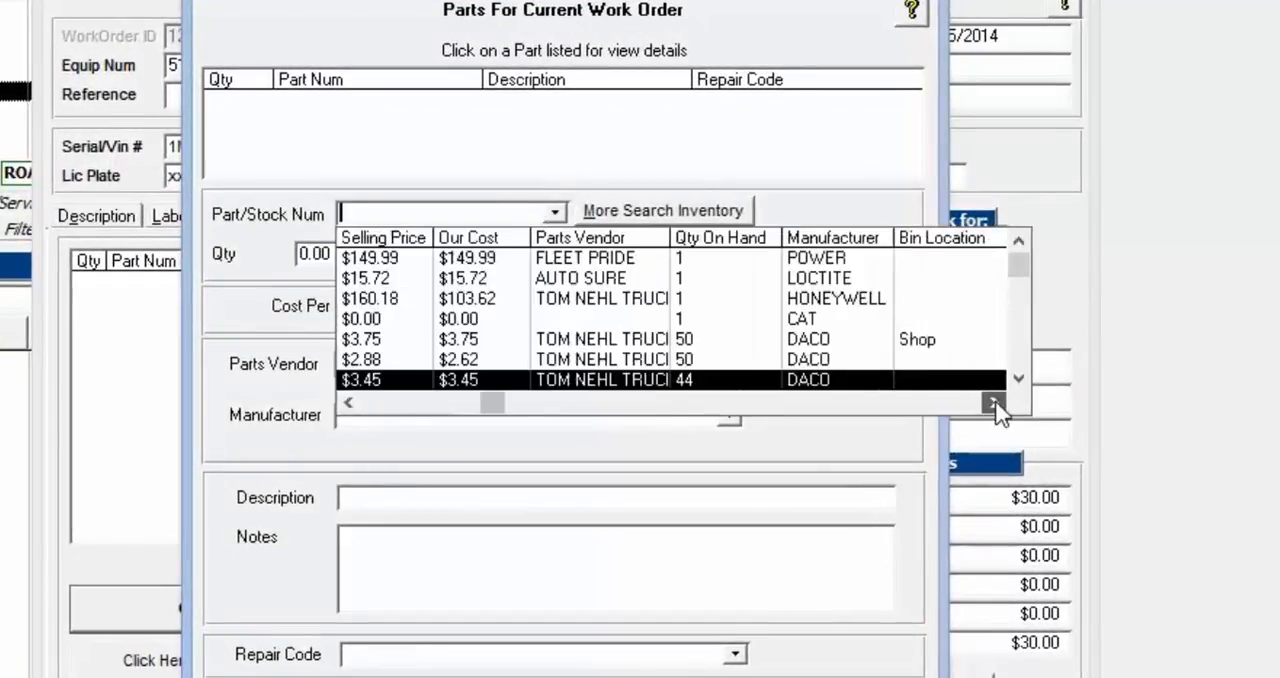
pyautogui.click(994, 402)
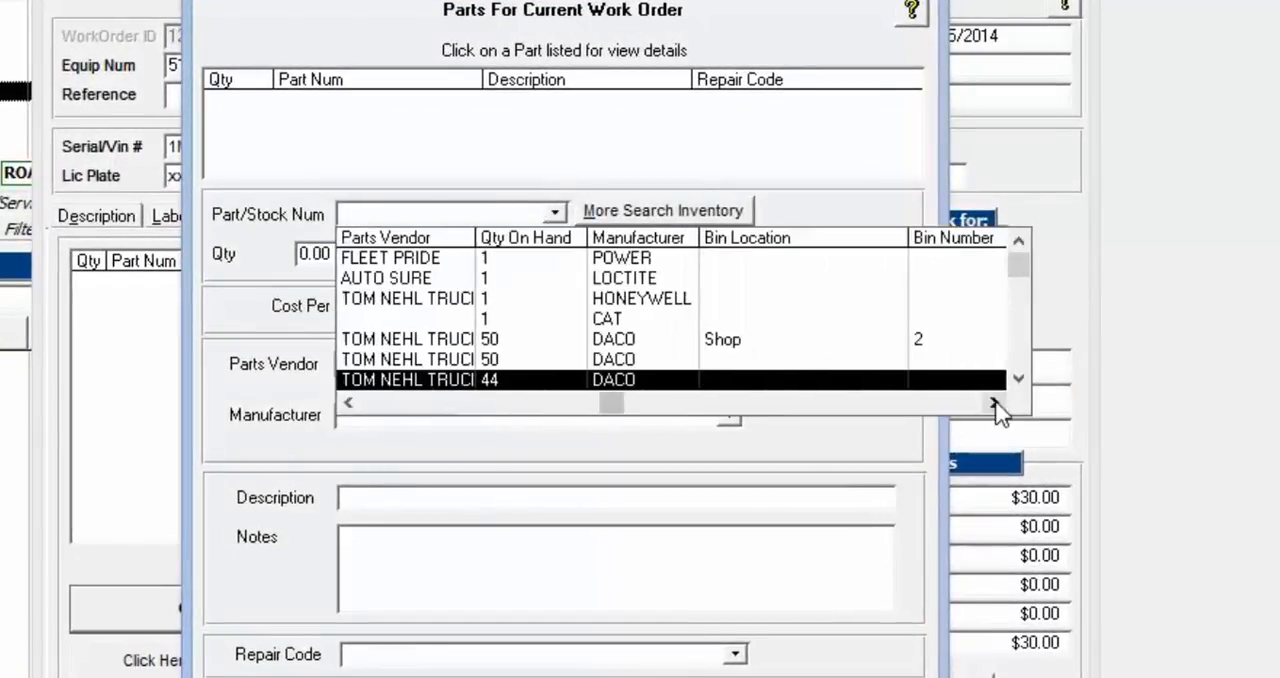
pyautogui.click(830, 345)
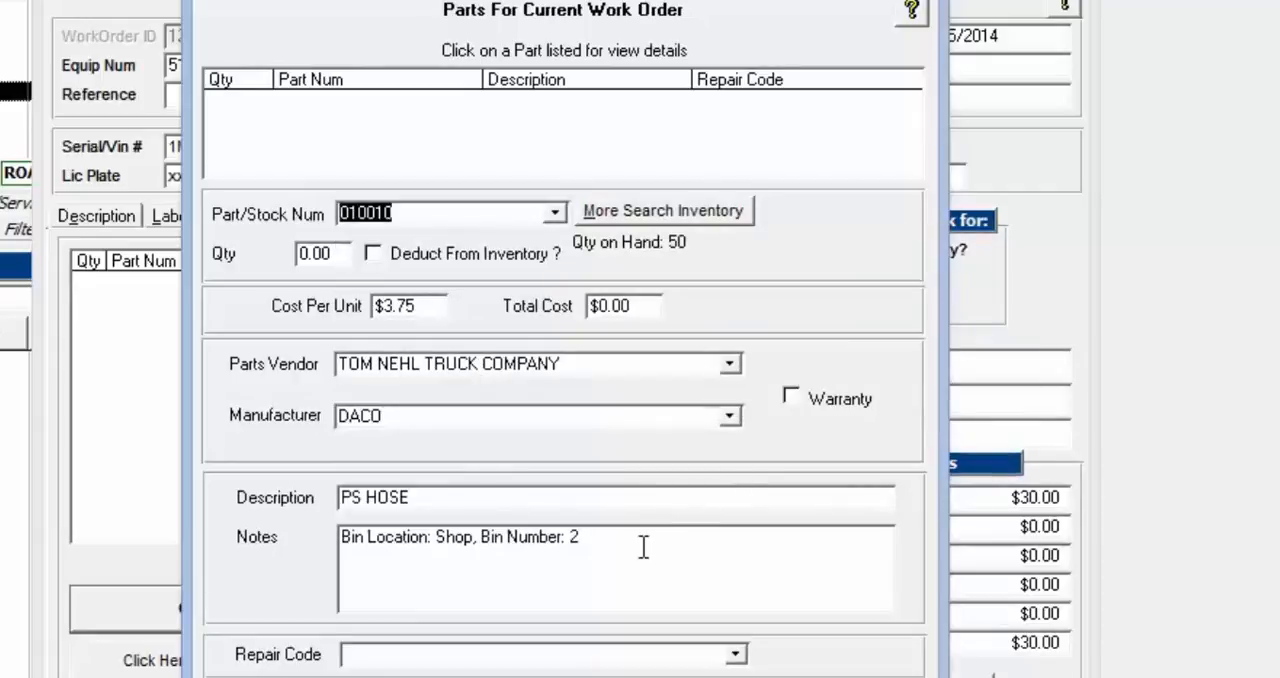
# Set the quantity of part 010010 to 5 and deduct it from inventory
pyautogui.moveTo(546, 544); pyautogui.dragTo(306, 532)
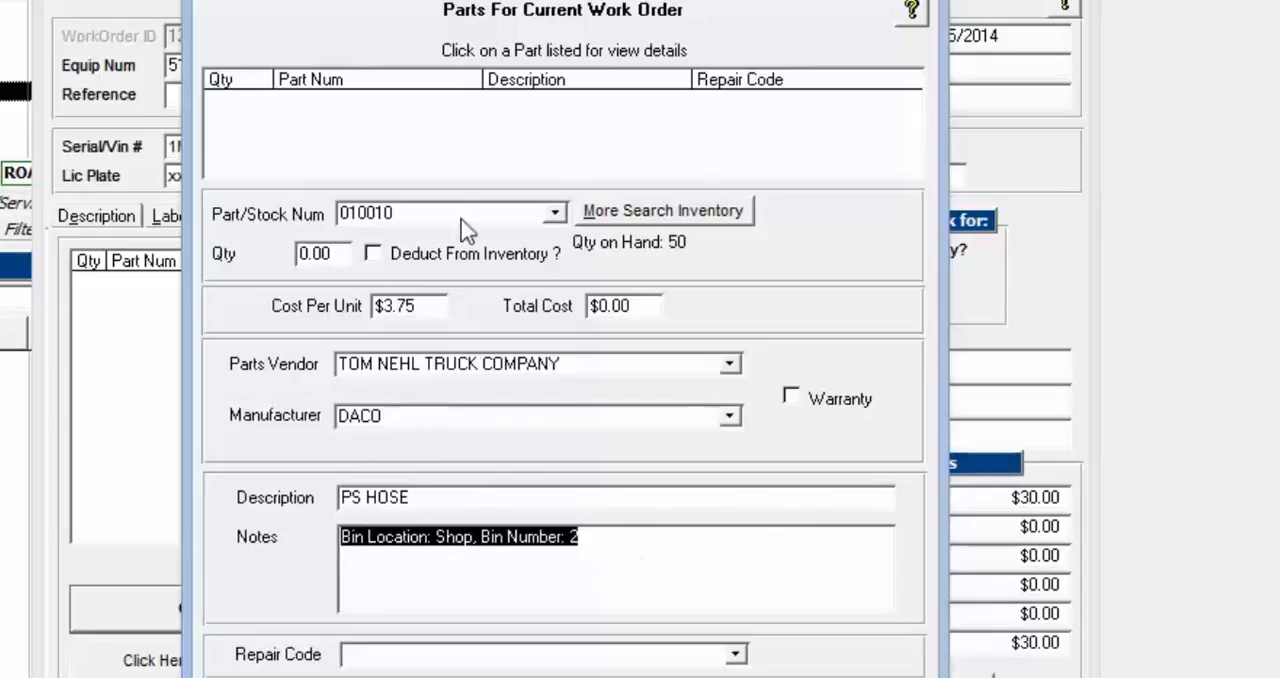
pyautogui.click(423, 309)
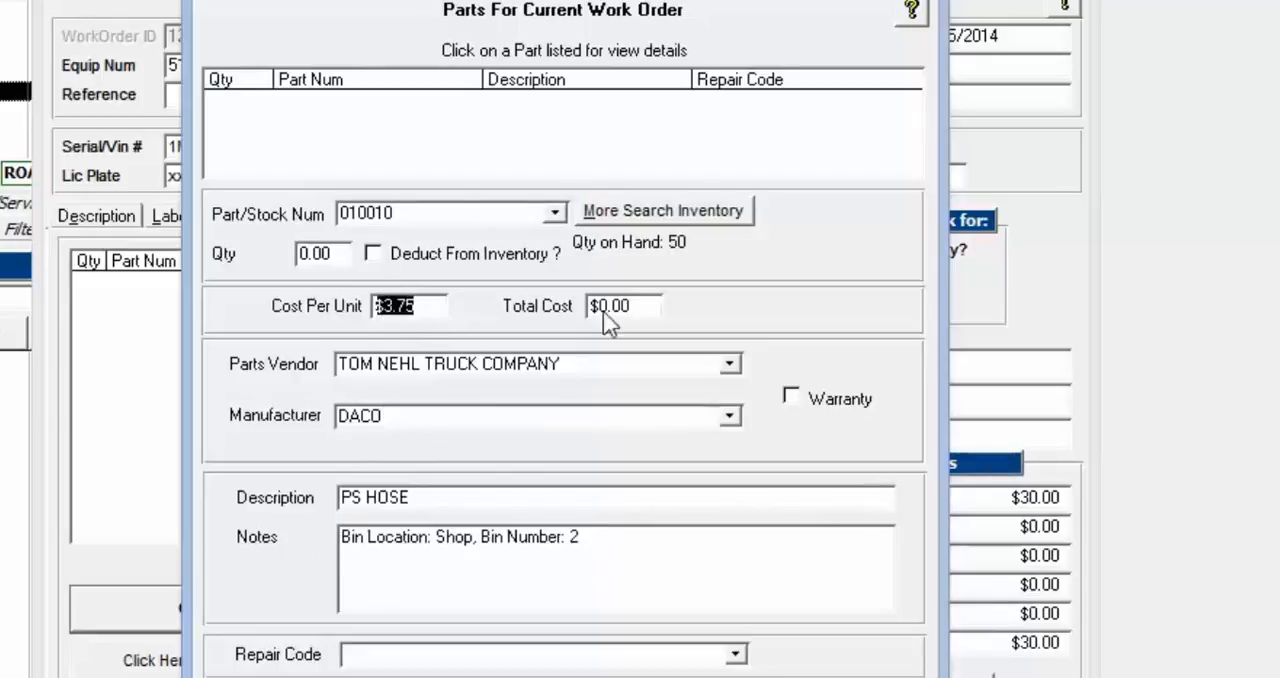
pyautogui.click(344, 256)
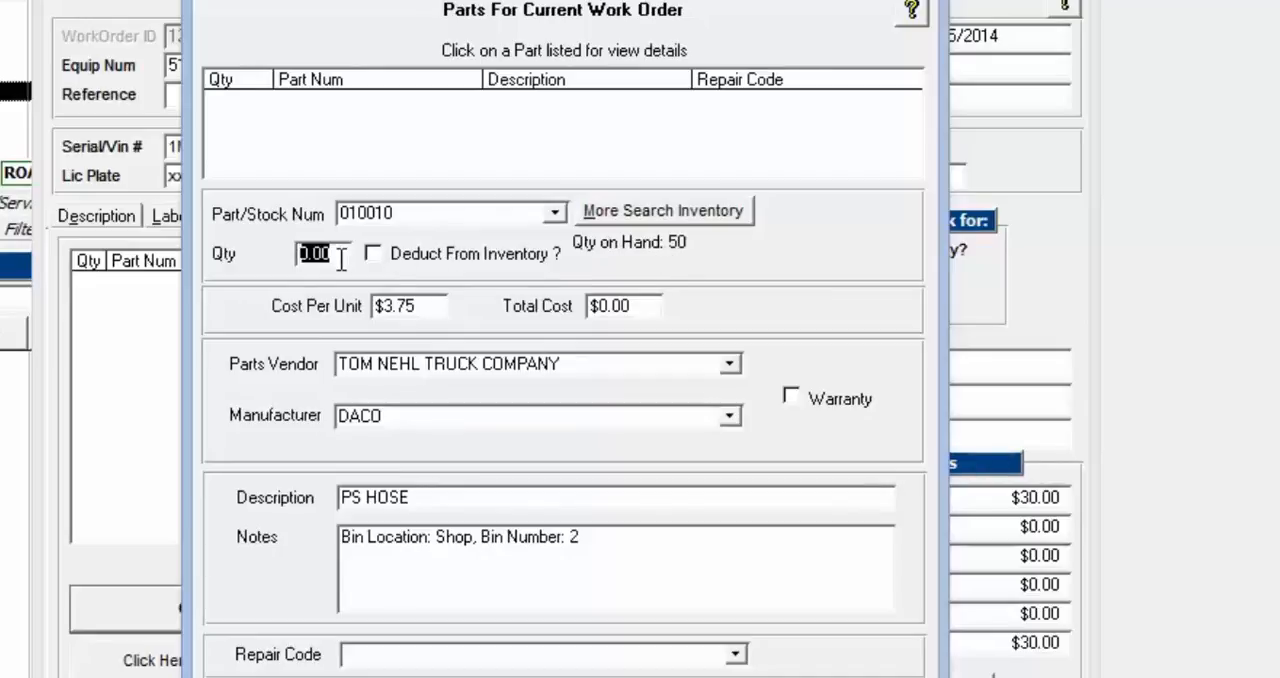
pyautogui.write('5')
pyautogui.press('Tab')
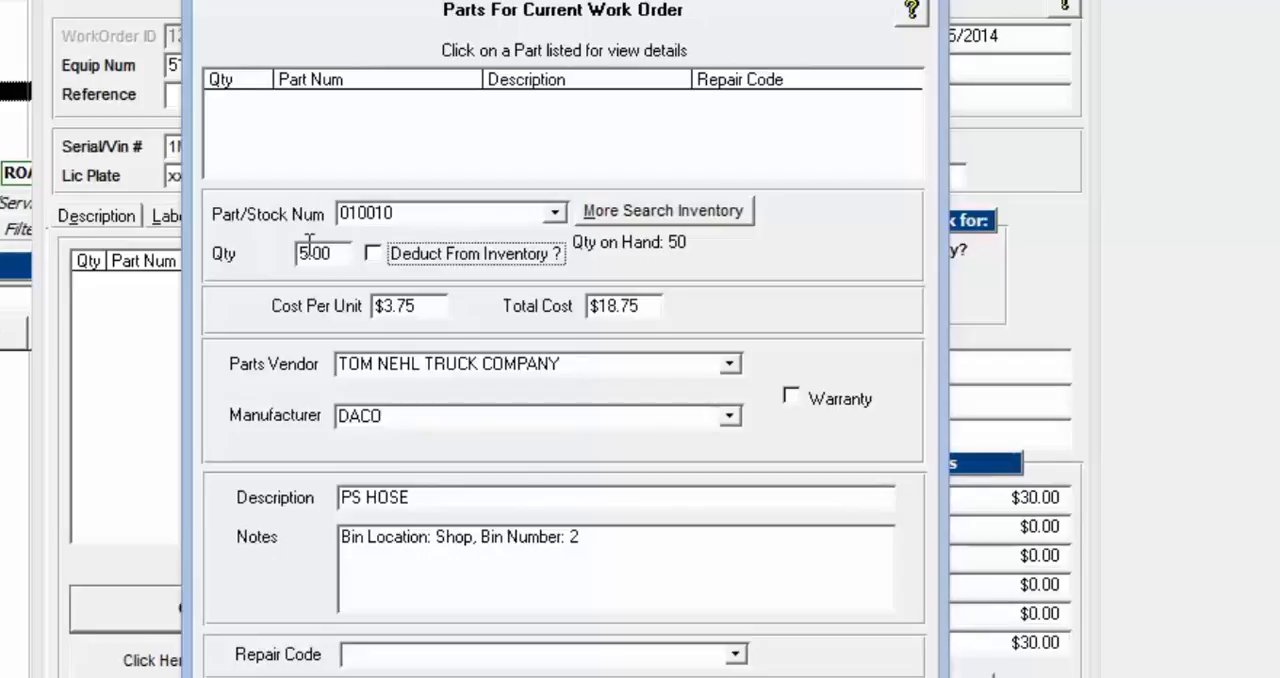
pyautogui.click(373, 255)
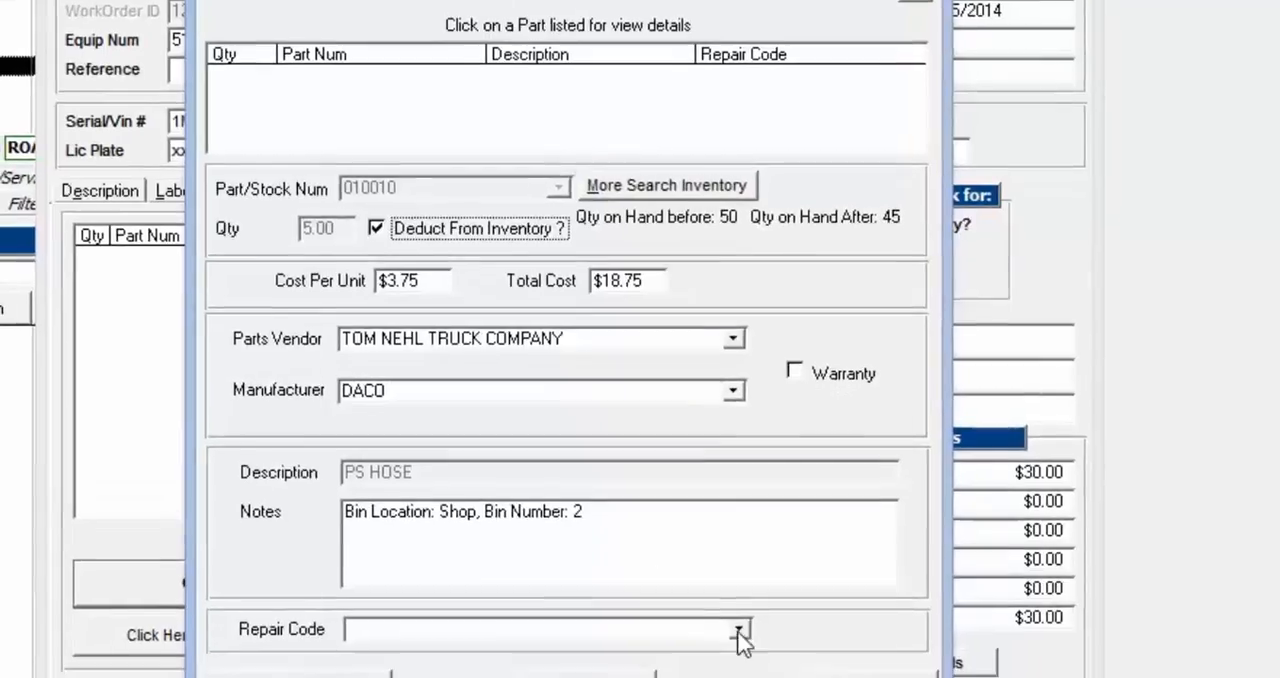
# Assign repair code 02-Engine to the PS HOSE part and add it to the work order
pyautogui.click(735, 654)
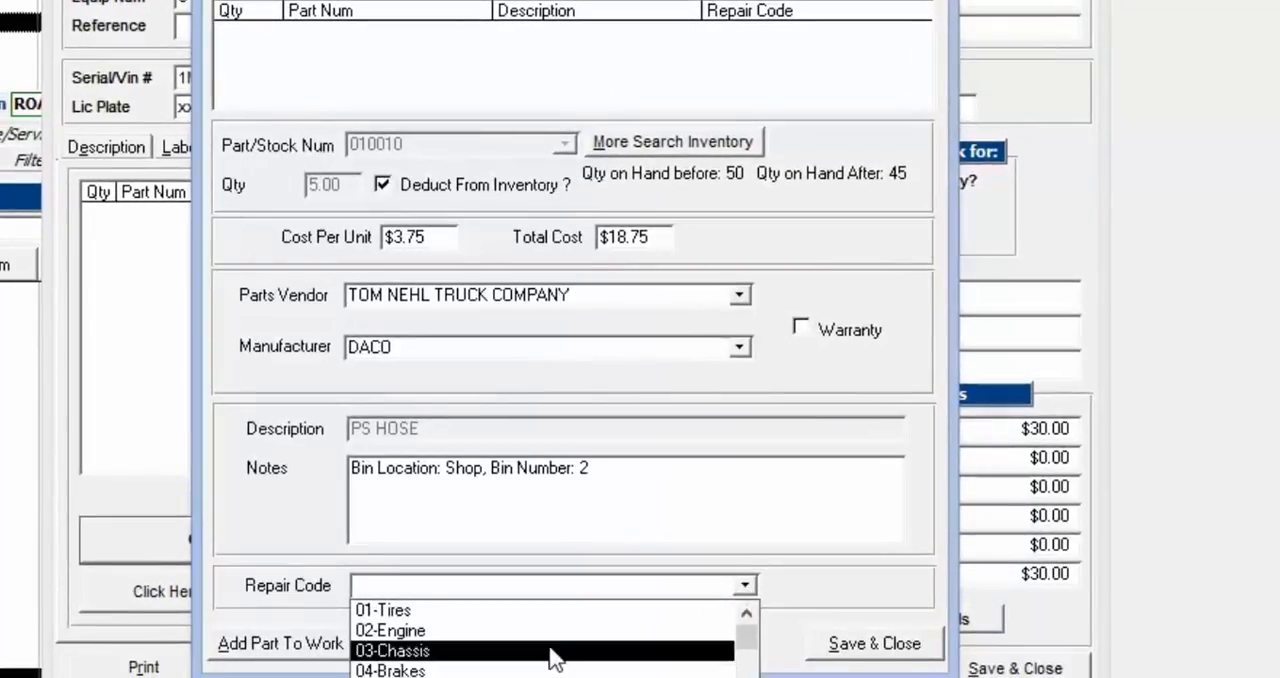
pyautogui.press('Up')
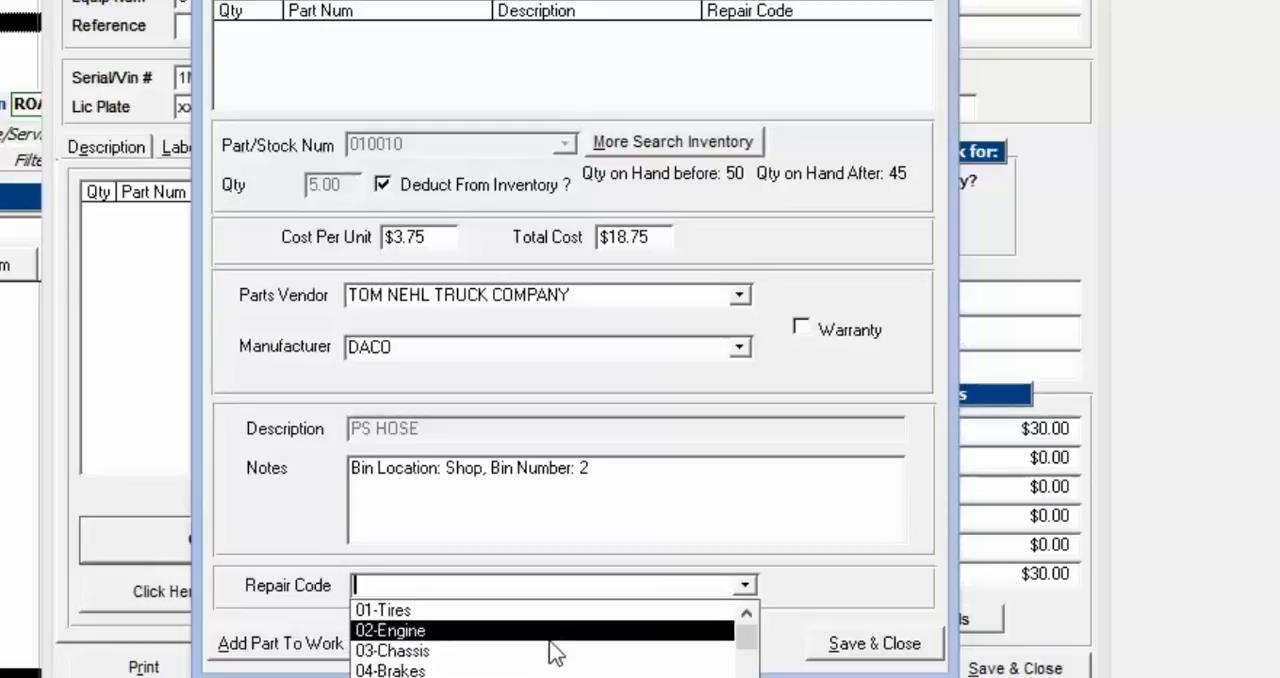
pyautogui.press('Return')
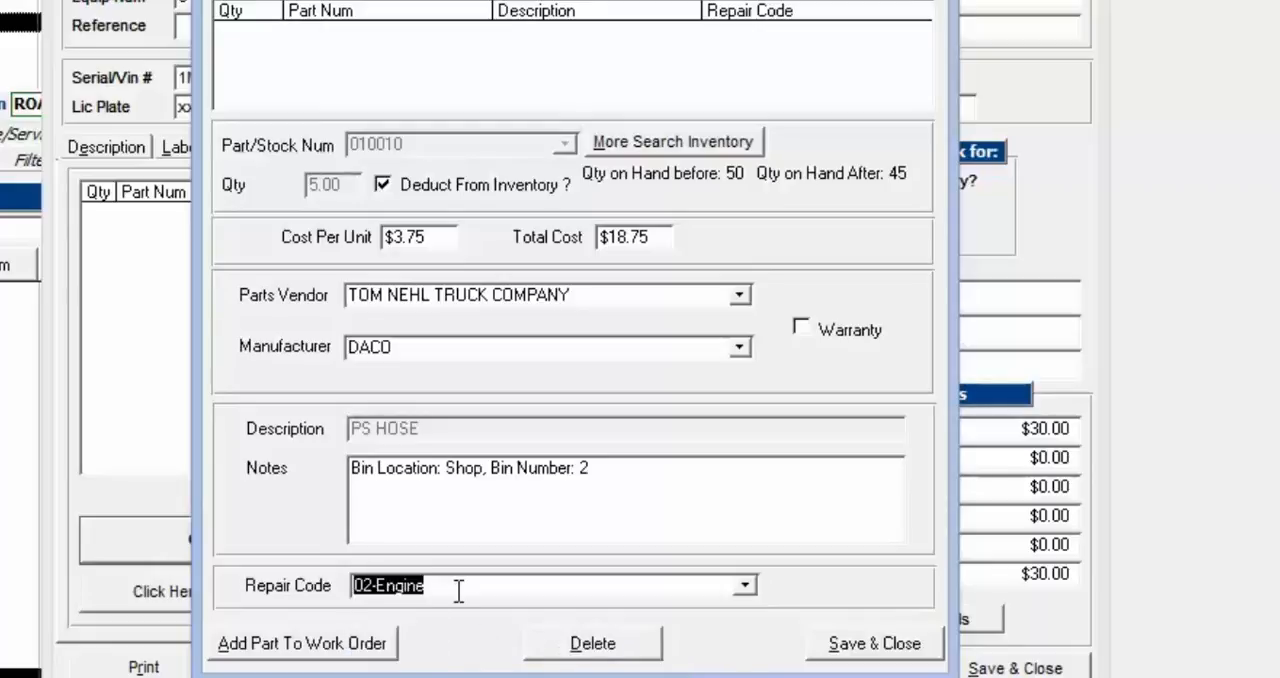
pyautogui.click(307, 640)
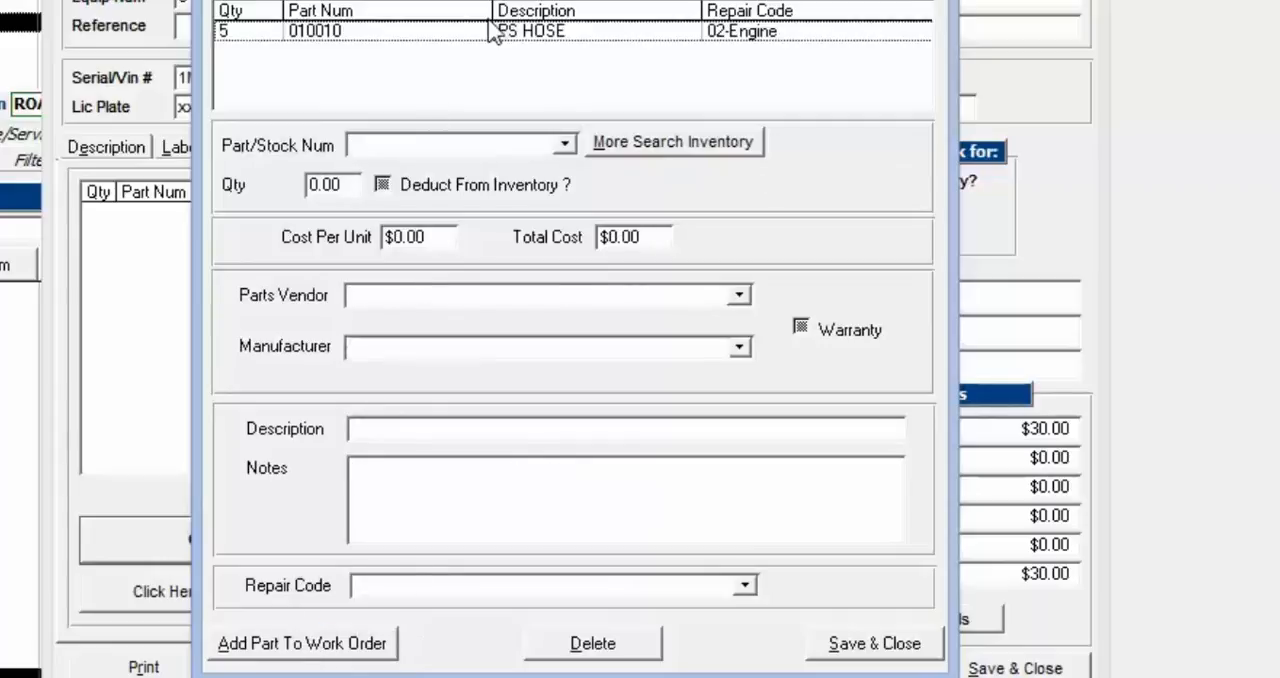
# Correct the listed PS HOSE part's quantity to 6 with inventory deduction reapplied, and save and close the parts entry
pyautogui.click(490, 37)
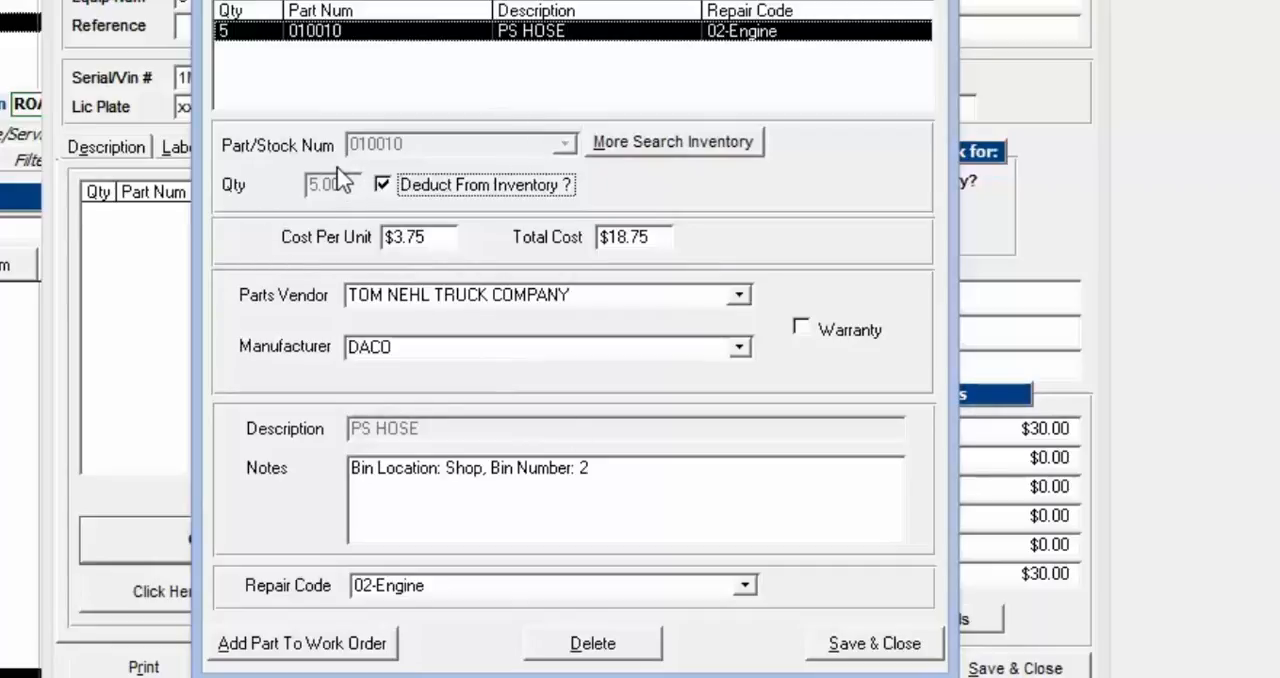
pyautogui.click(388, 192)
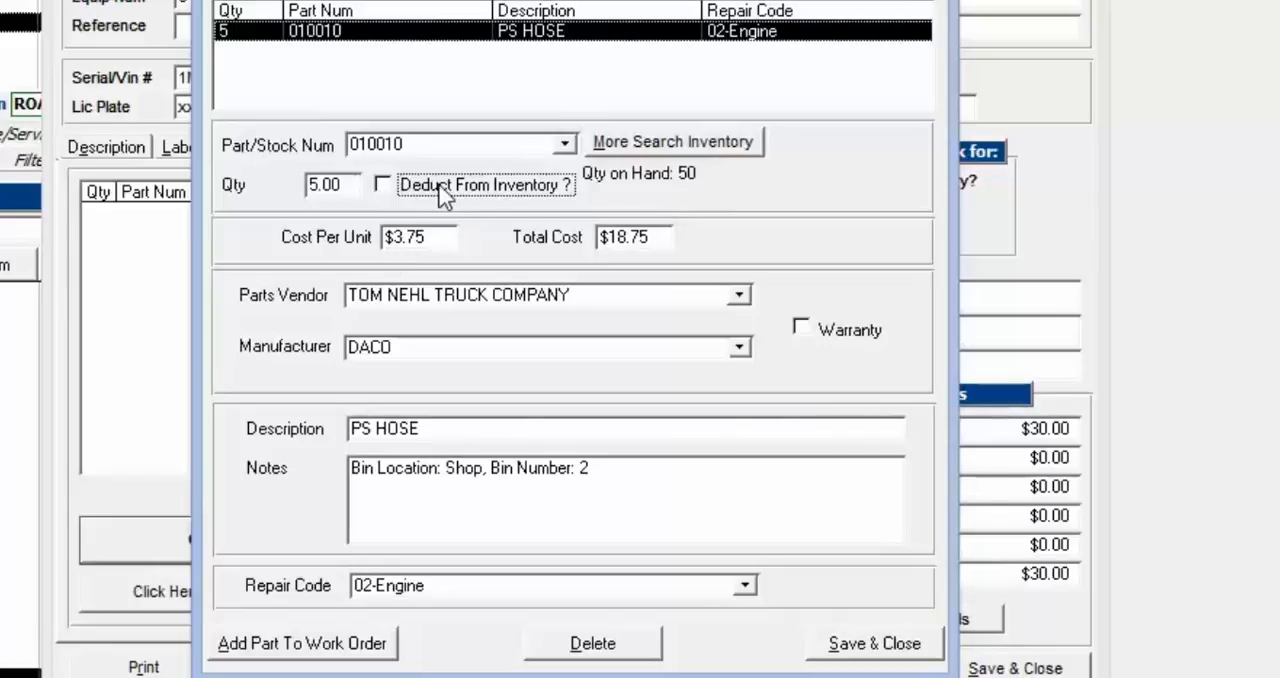
pyautogui.click(312, 184)
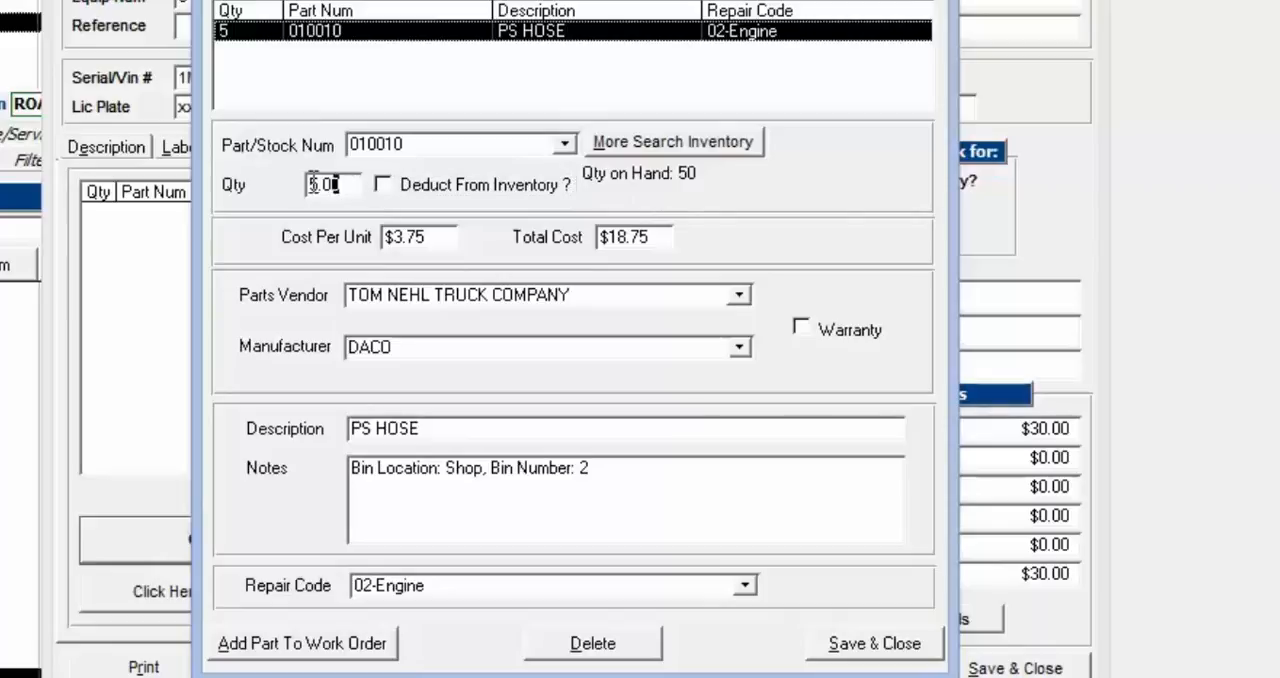
pyautogui.doubleClick(312, 184)
pyautogui.write('6')
pyautogui.click(391, 190)
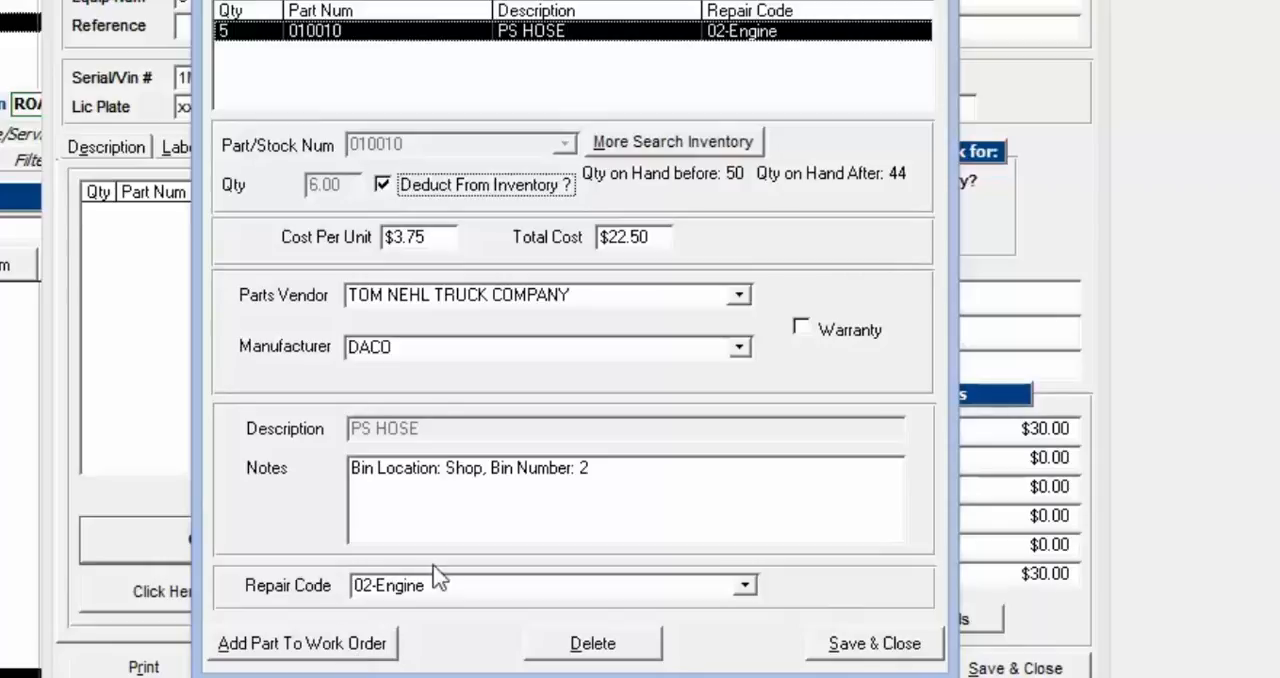
pyautogui.click(886, 648)
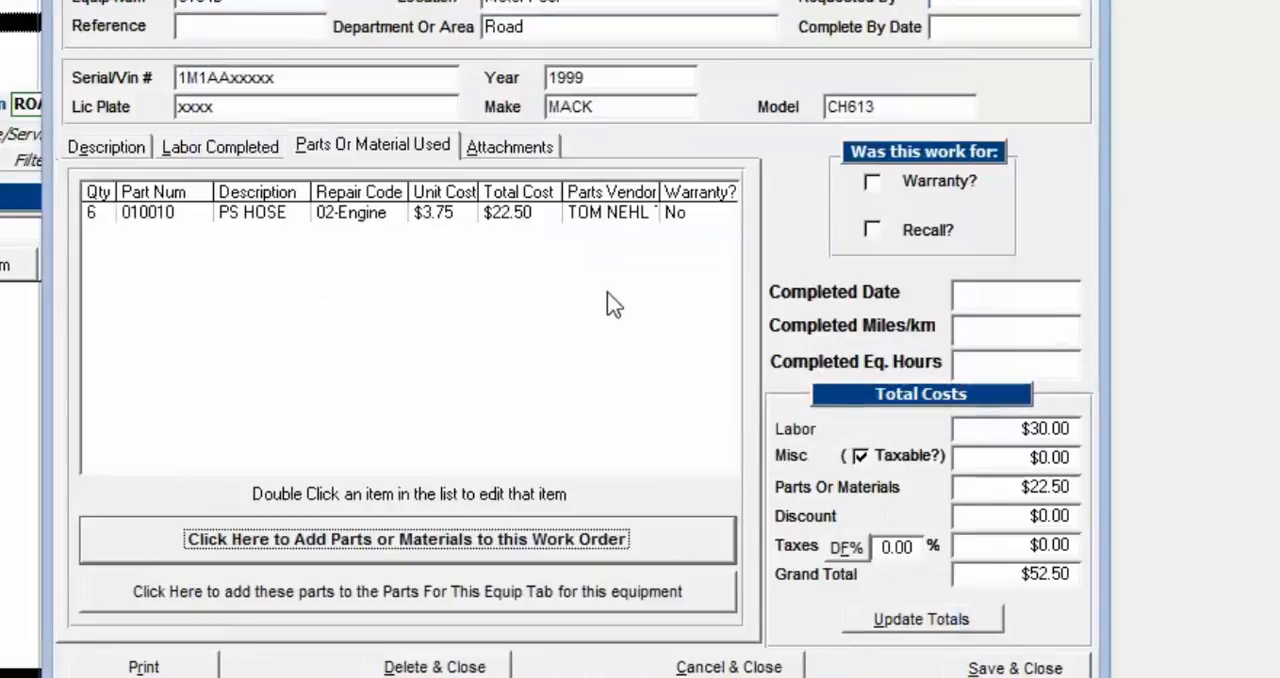
pyautogui.click(414, 214)
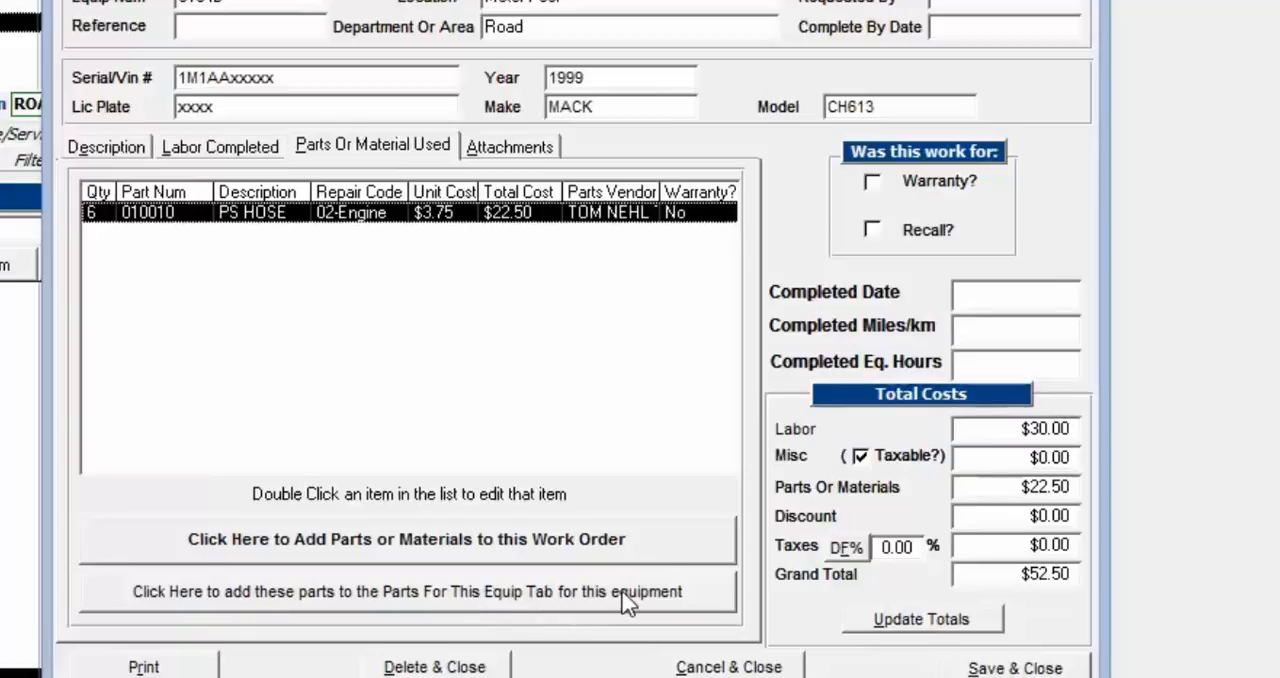
pyautogui.moveTo(732, 1); pyautogui.dragTo(720, 291)
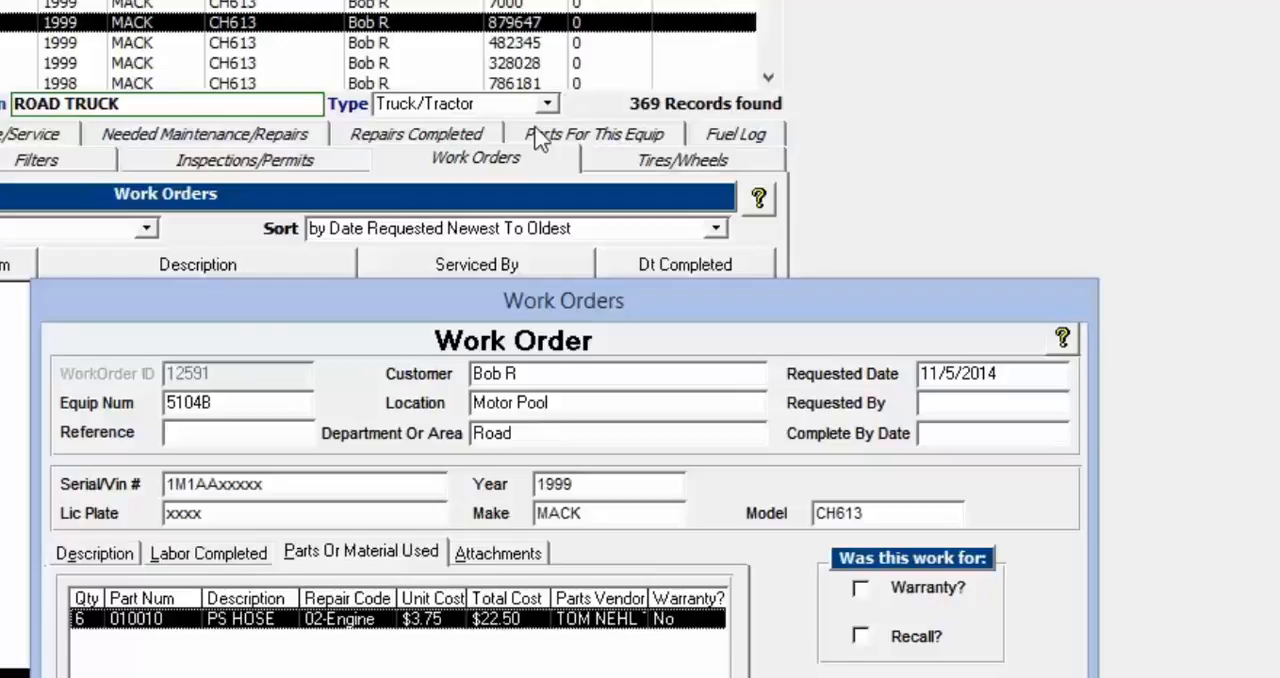
pyautogui.moveTo(600, 323); pyautogui.dragTo(649, 72)
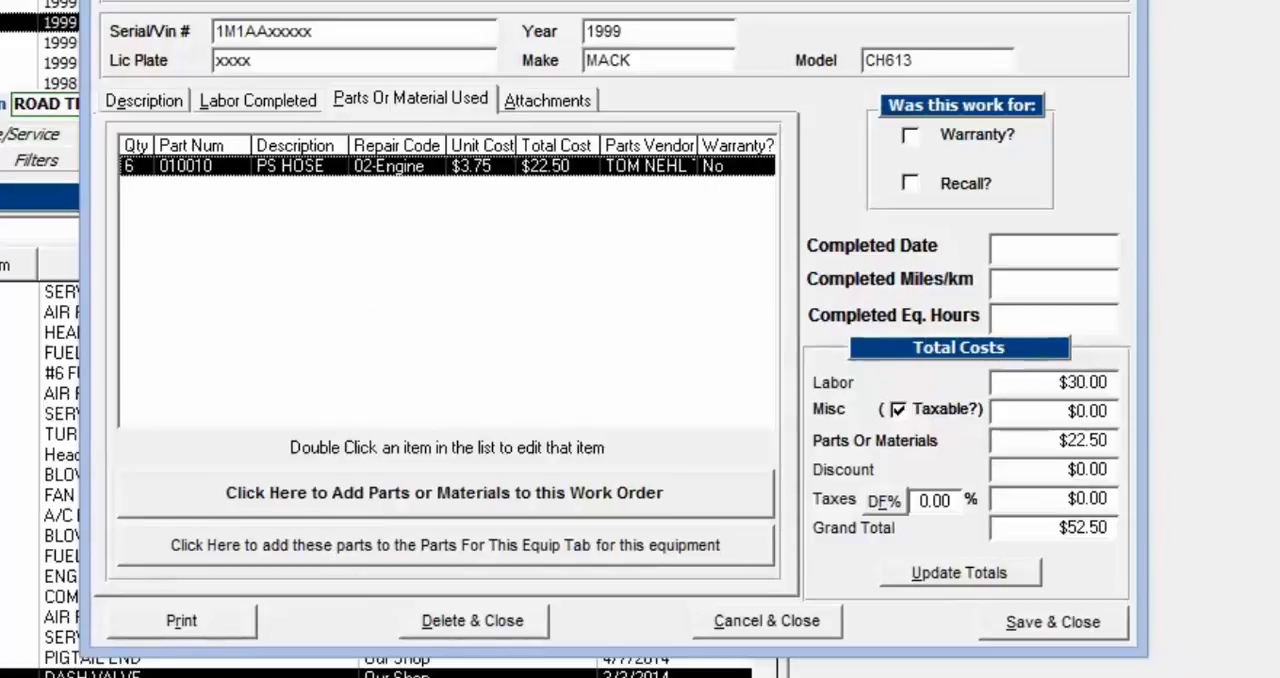
pyautogui.moveTo(505, 0); pyautogui.dragTo(451, 237)
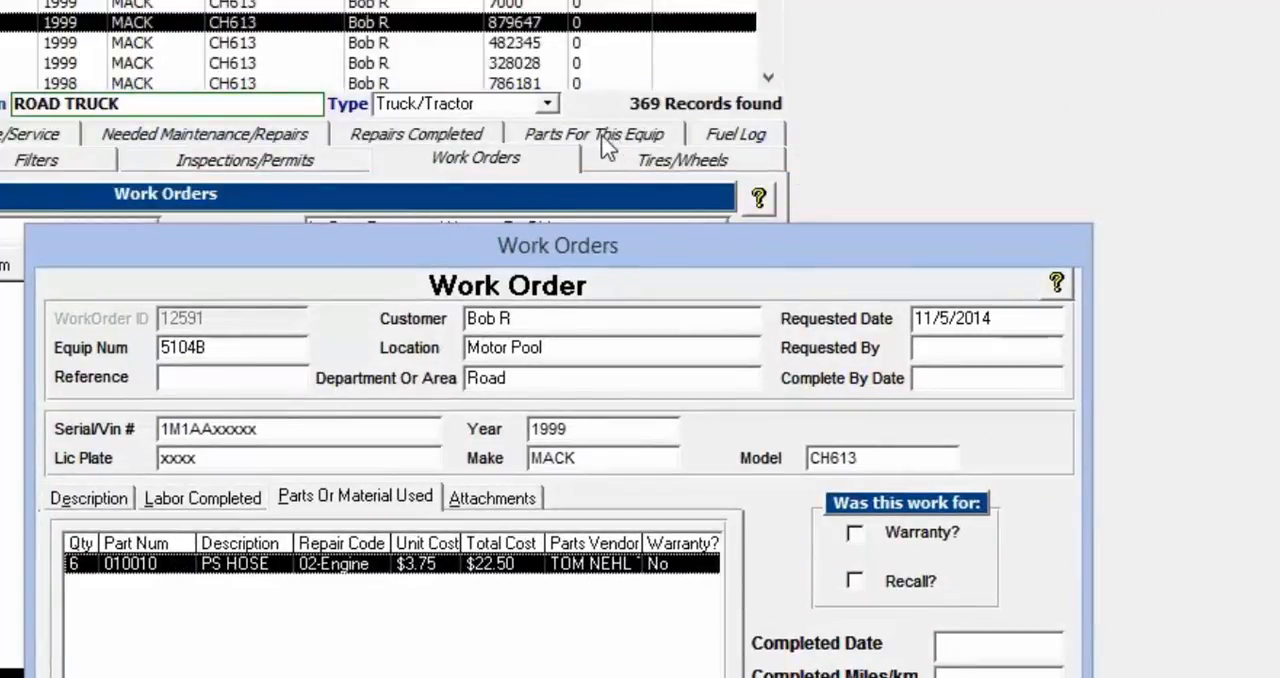
pyautogui.moveTo(600, 263); pyautogui.dragTo(615, 0)
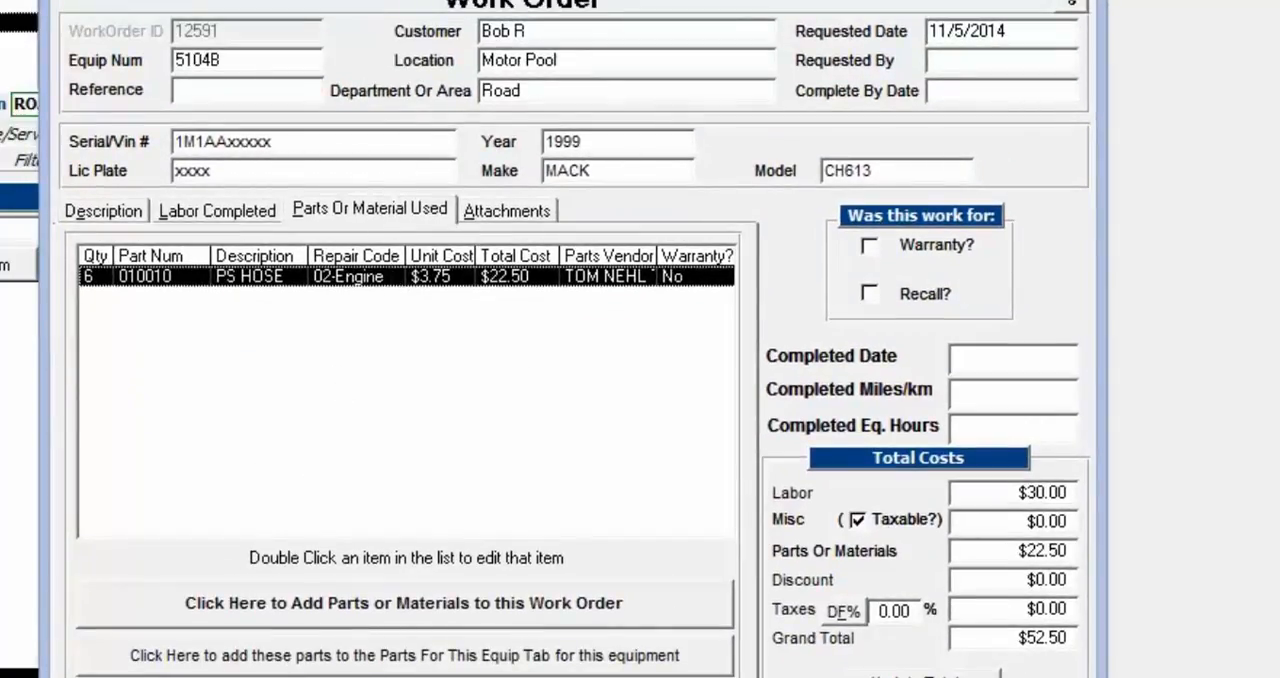
pyautogui.moveTo(200, 0); pyautogui.dragTo(186, 0)
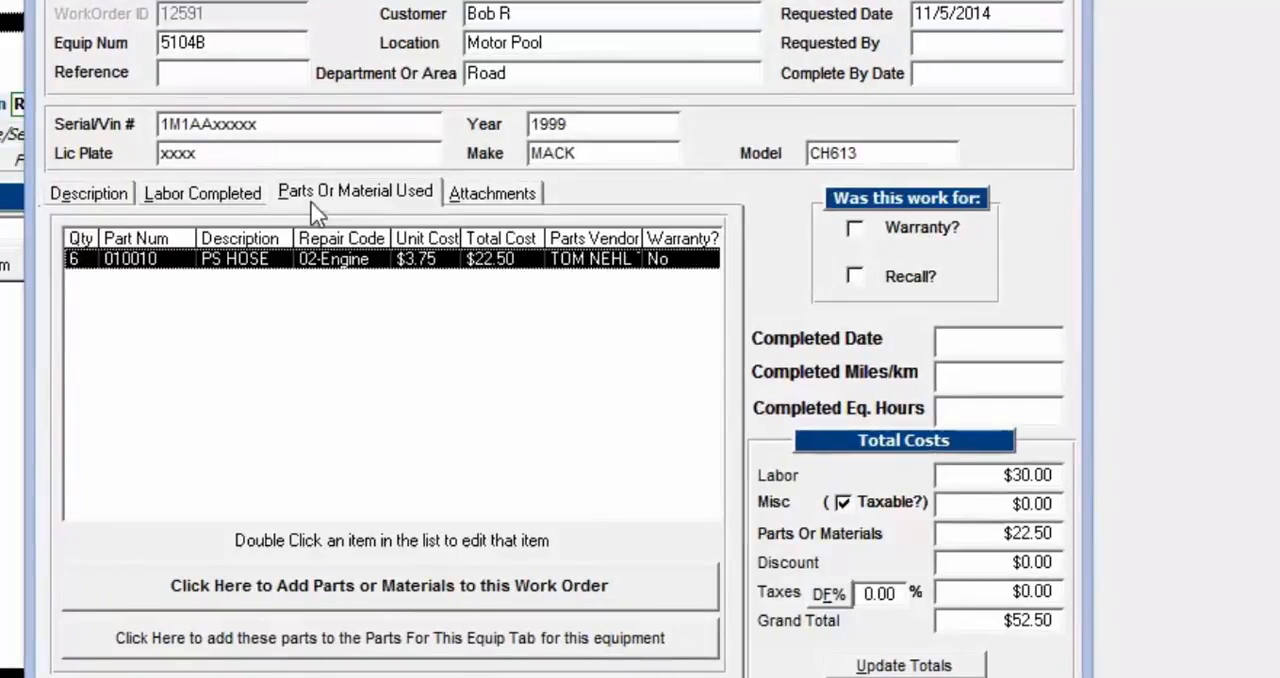
# Begin a work order attachment with the description "pic" and open the file browser for its attachment file
pyautogui.click(502, 200)
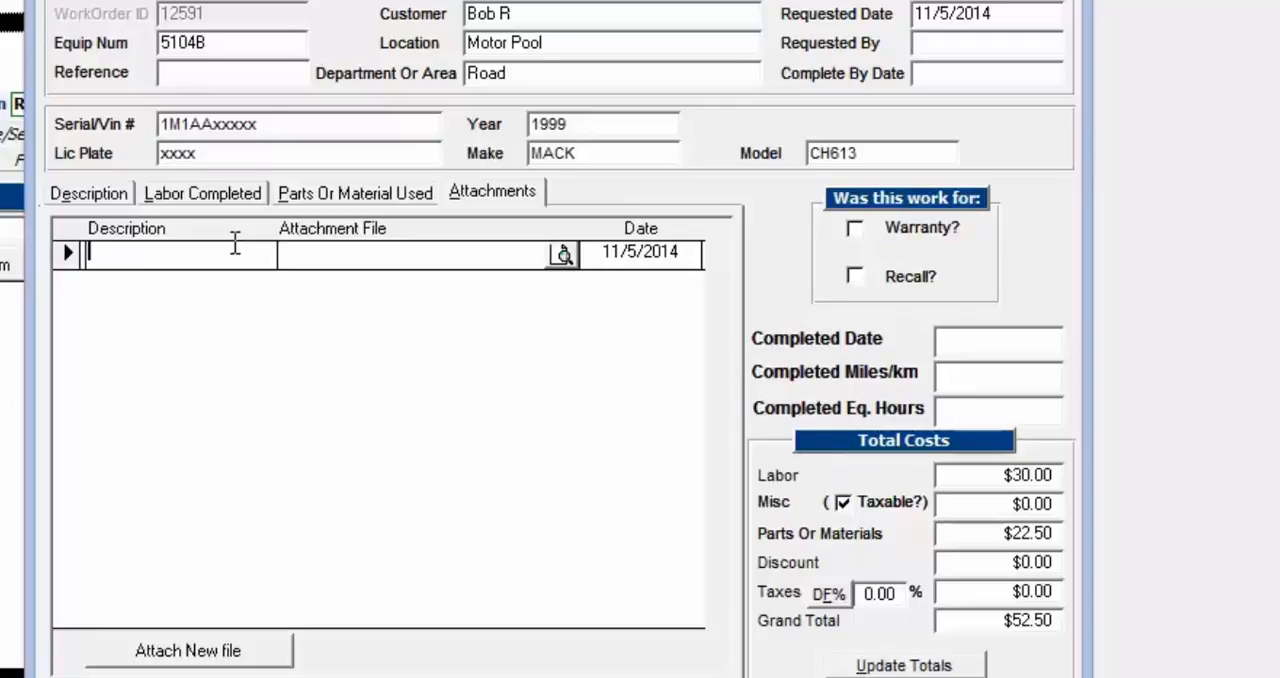
pyautogui.write('pic')
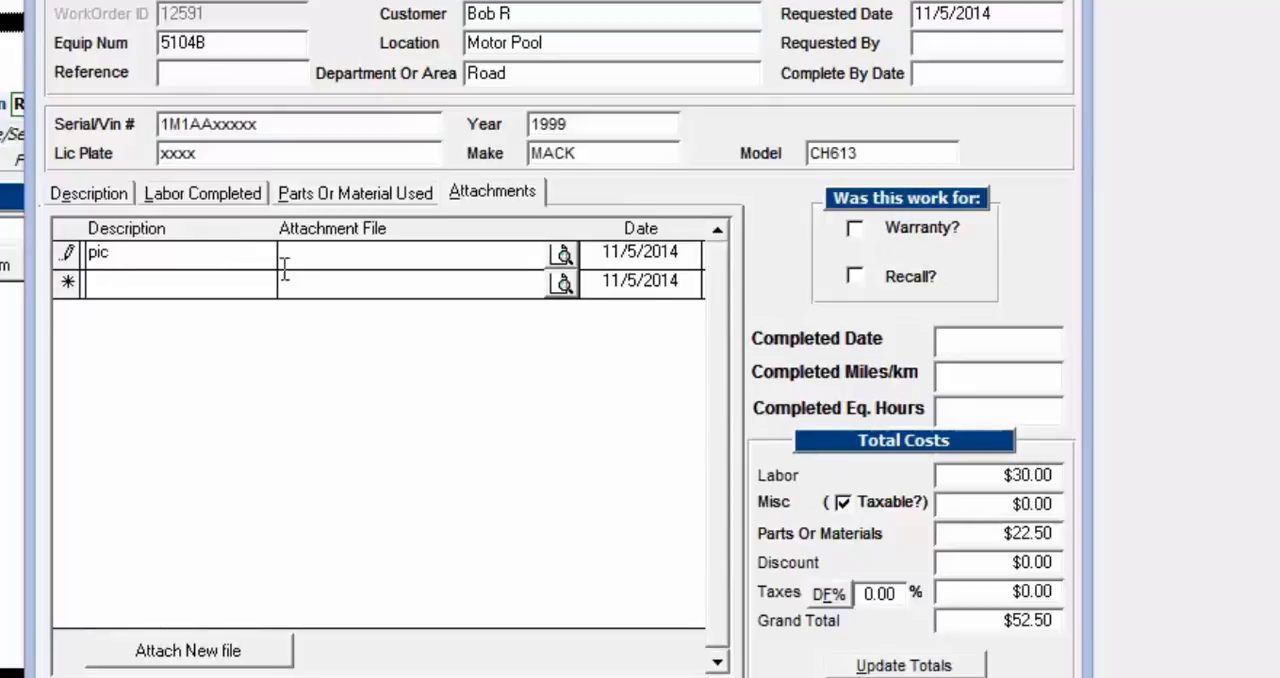
pyautogui.click(344, 257)
pyautogui.doubleClick(380, 252)
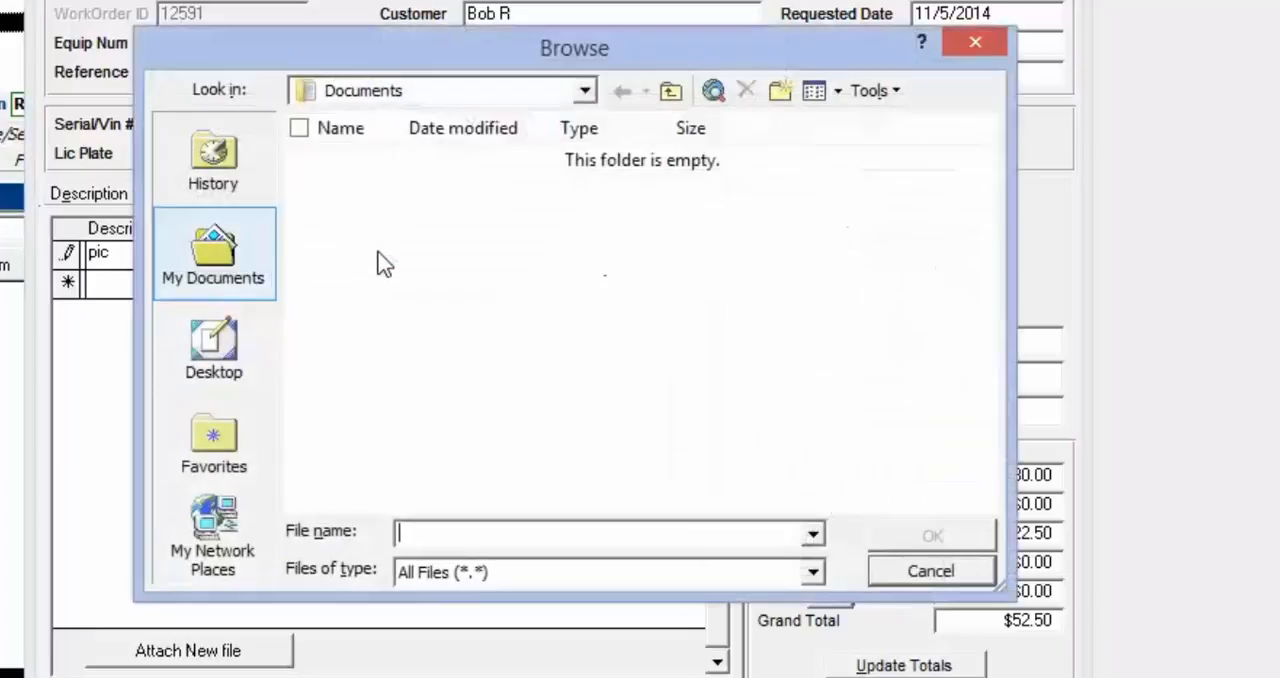
# Look through the Downloads and Pictures folders for a file to attach, and return to Documents
pyautogui.click(586, 91)
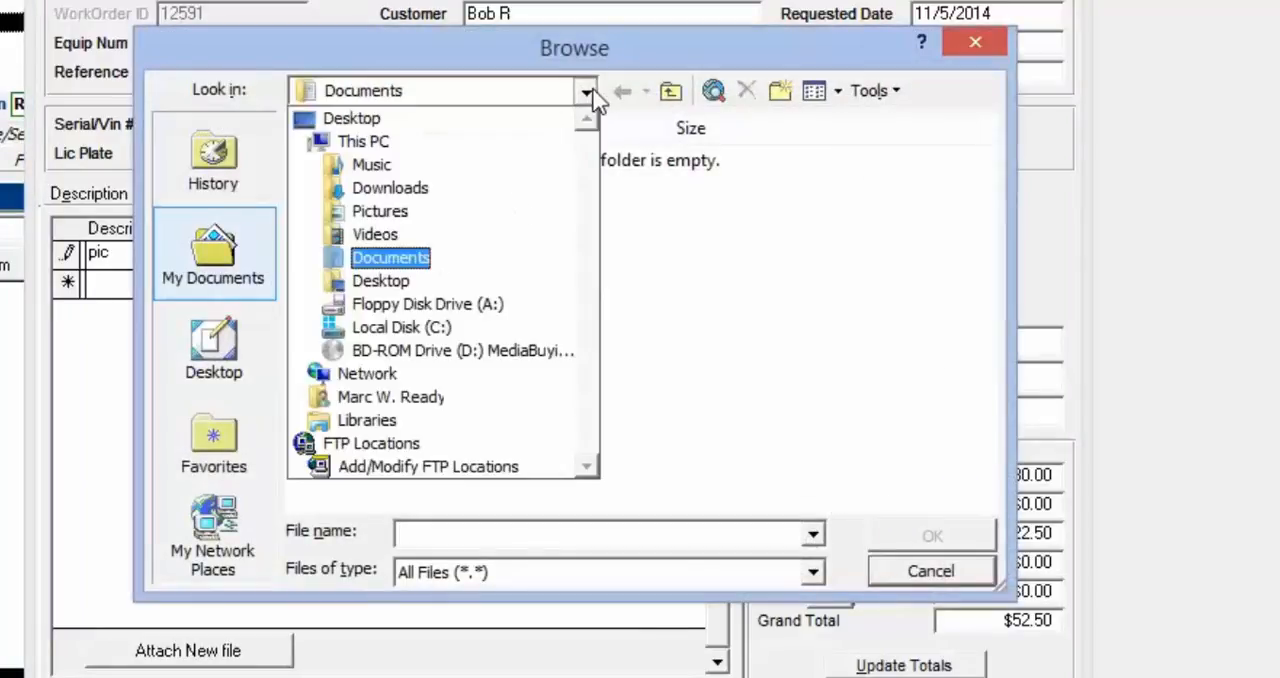
pyautogui.click(414, 190)
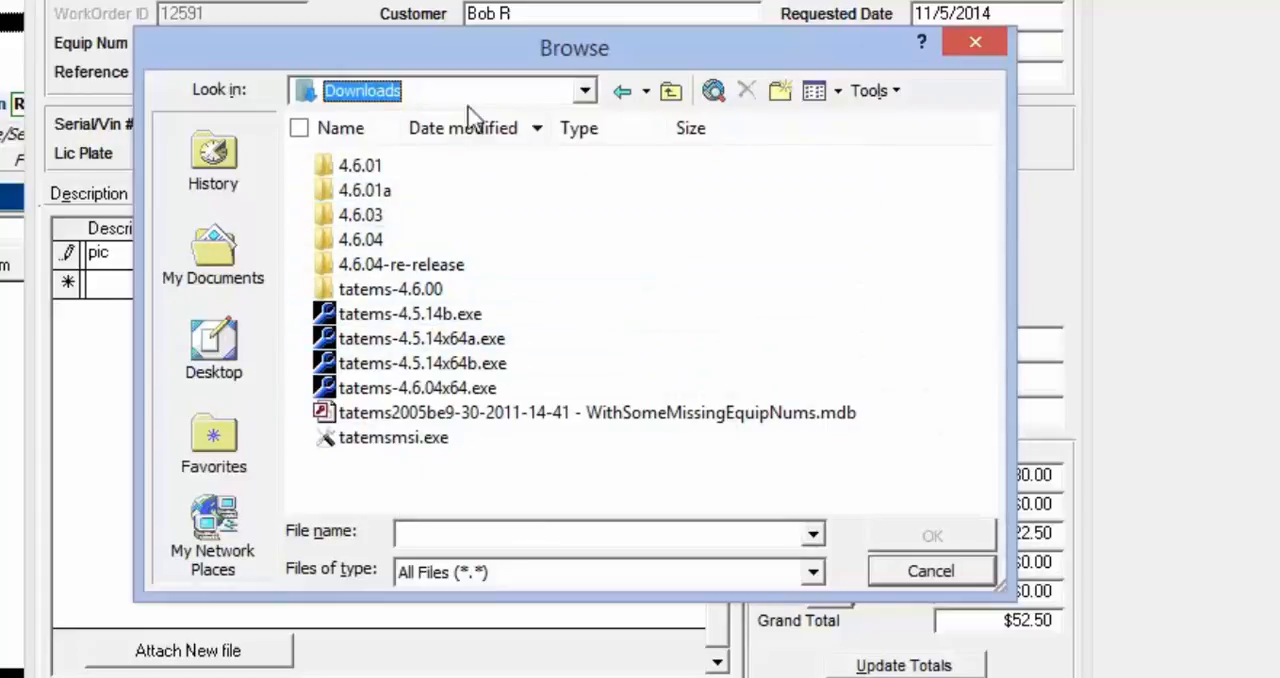
pyautogui.click(586, 91)
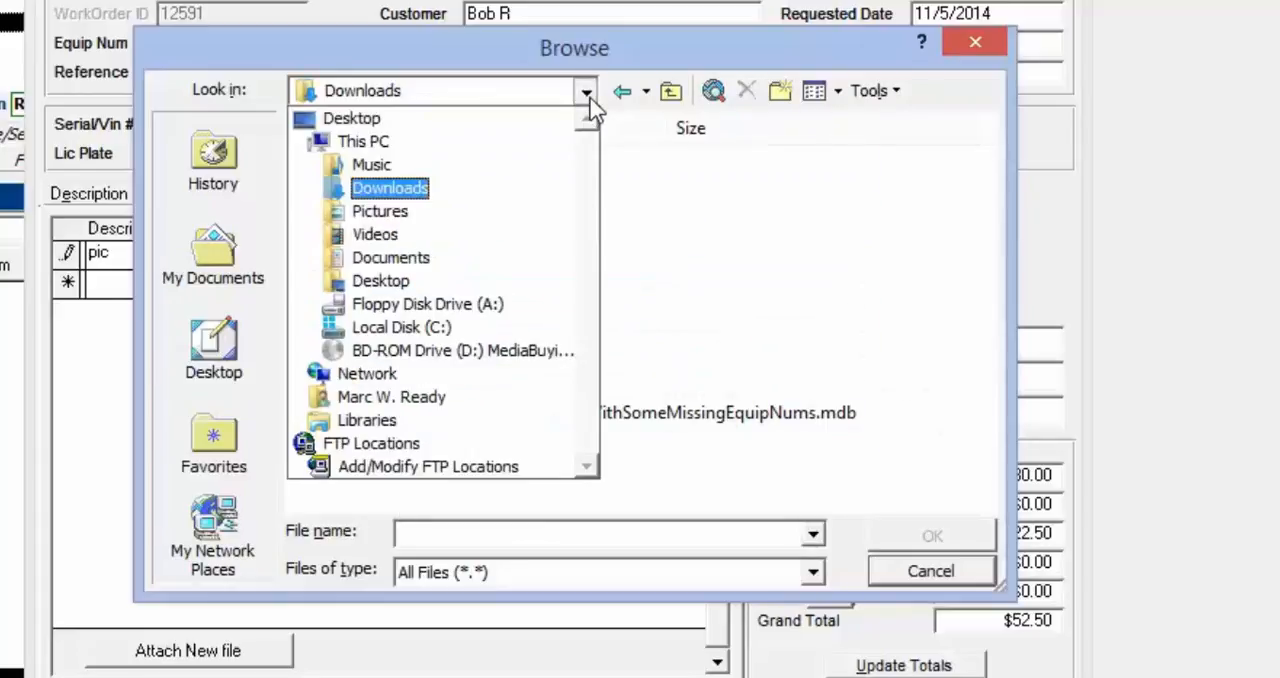
pyautogui.click(401, 211)
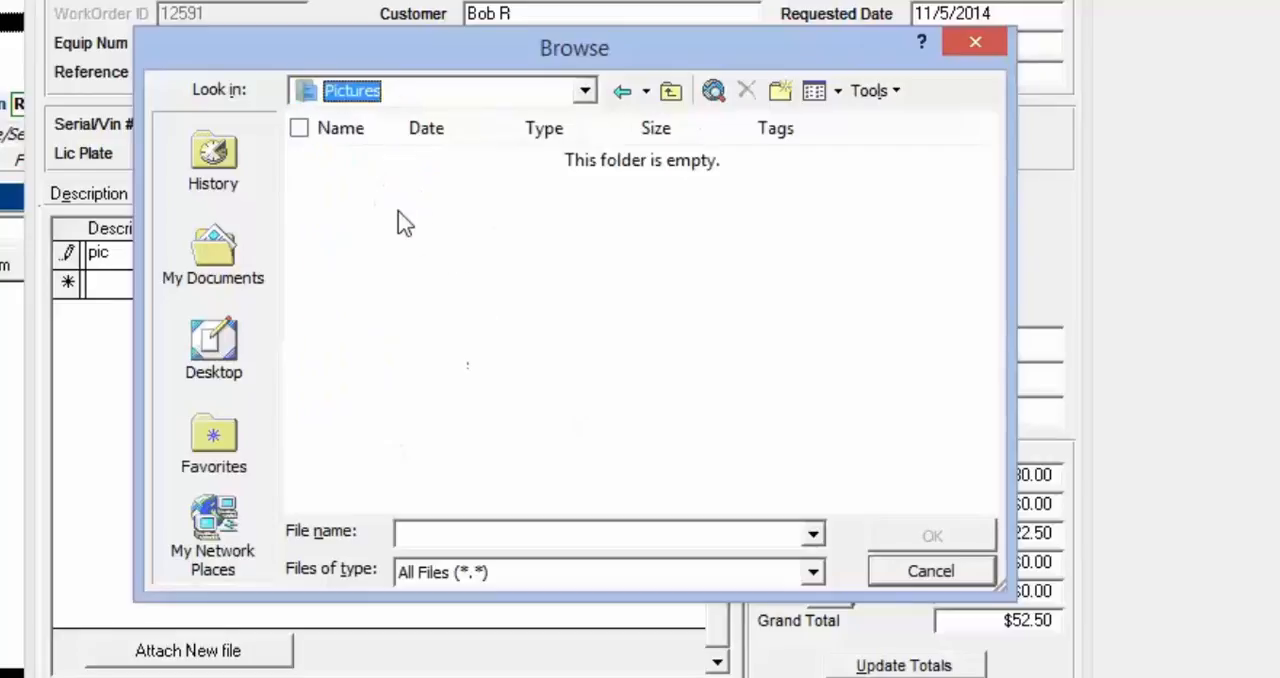
pyautogui.click(586, 91)
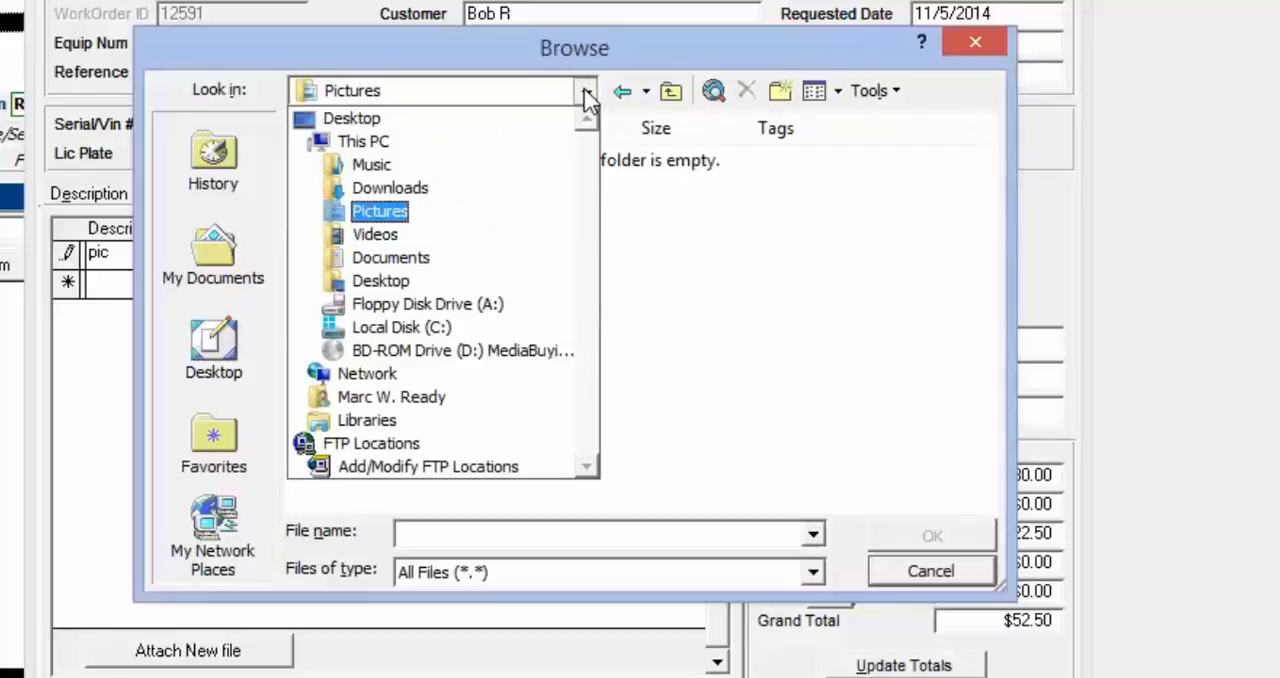
pyautogui.click(416, 262)
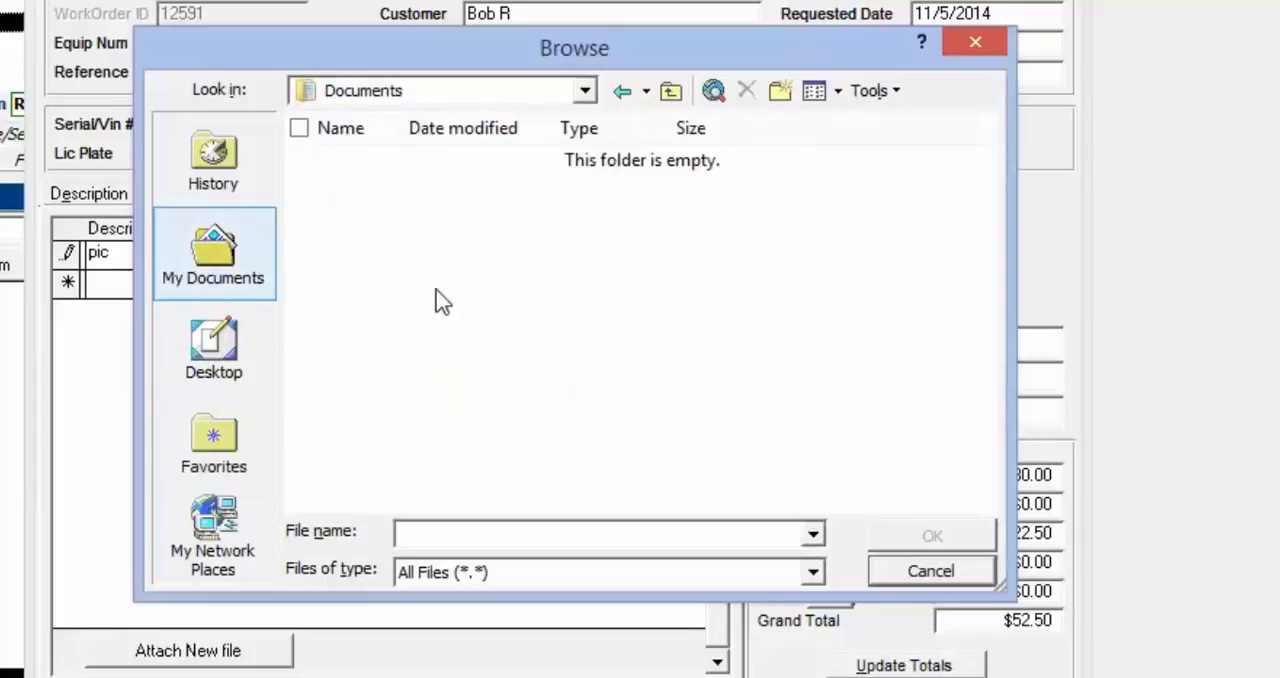
# Create a text document named test.txt in Documents and attach it to the "pic" entry
pyautogui.rightClick(436, 290)
pyautogui.moveTo(302, 556)
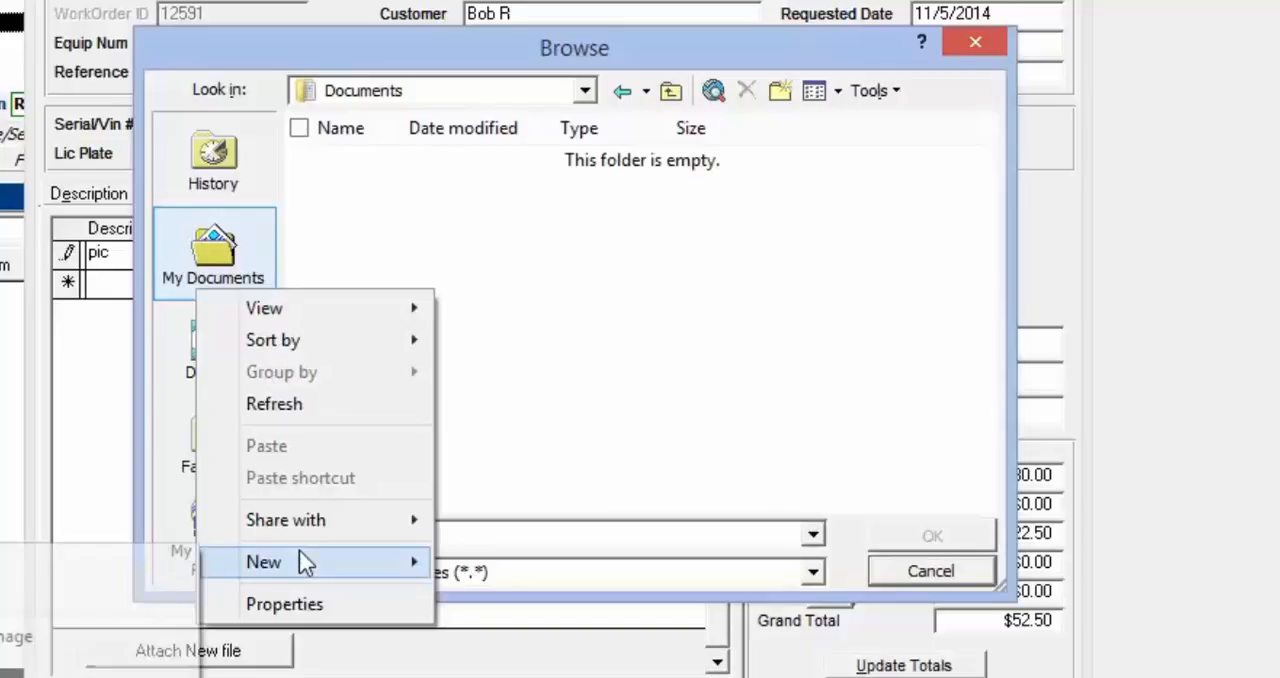
pyautogui.click(100, 674)
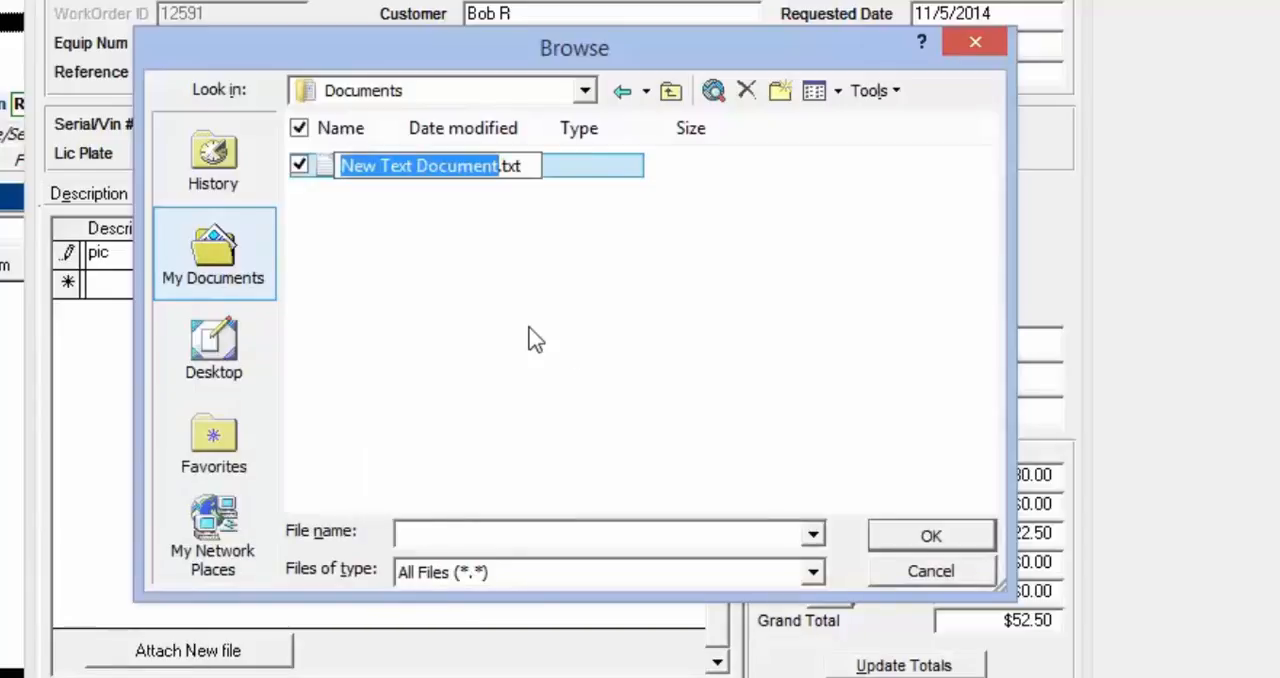
pyautogui.write('test')
pyautogui.press('Return')
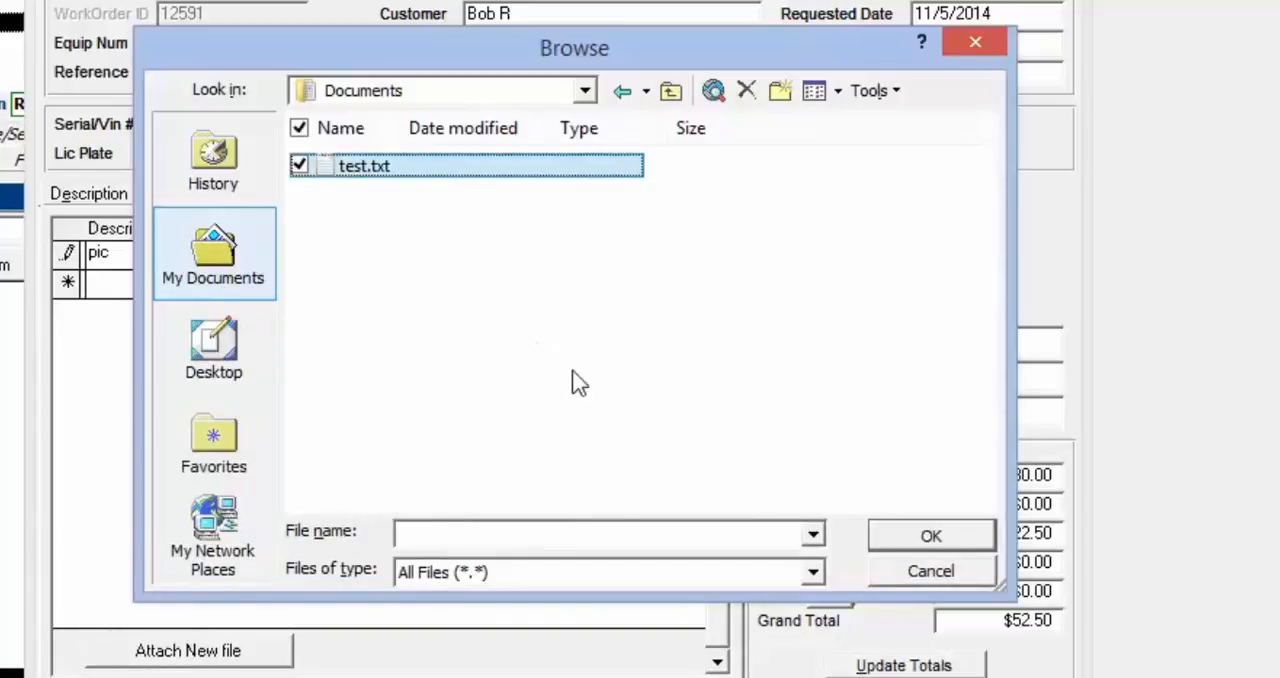
pyautogui.click(582, 371)
pyautogui.click(397, 170)
pyautogui.click(931, 538)
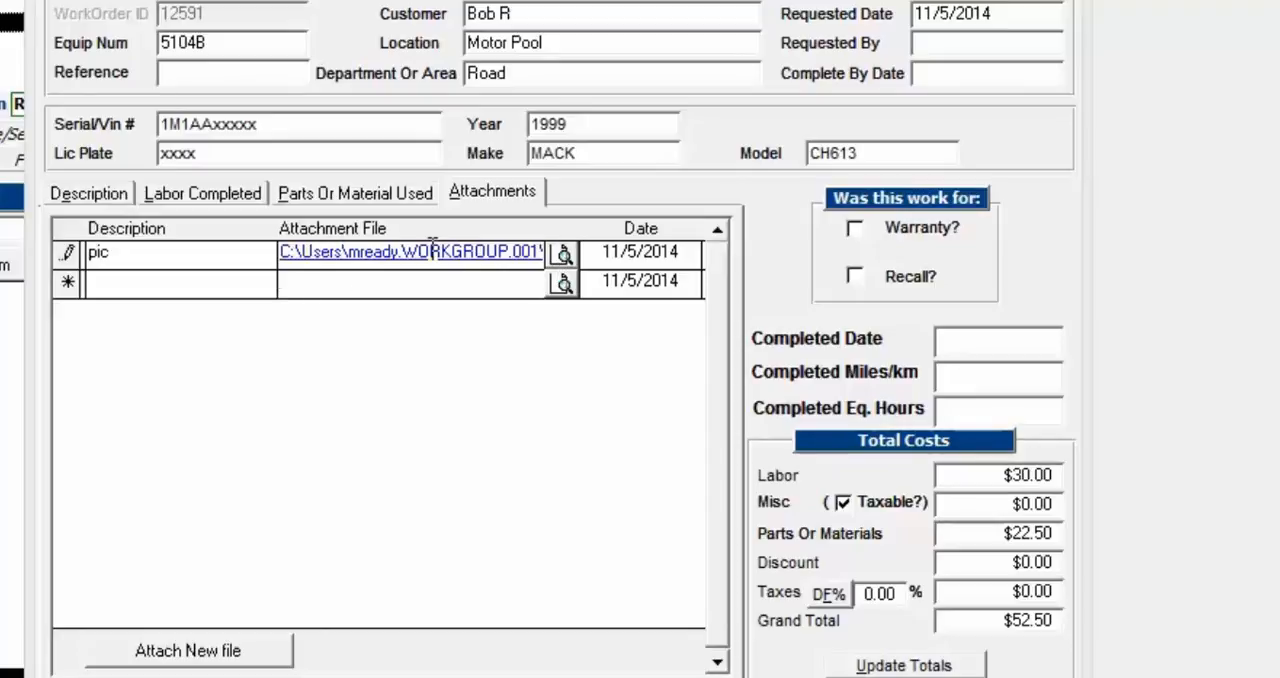
# Open the file attached to the "pic" entry, enter the text "test" in it, and save and close it
pyautogui.click(565, 255)
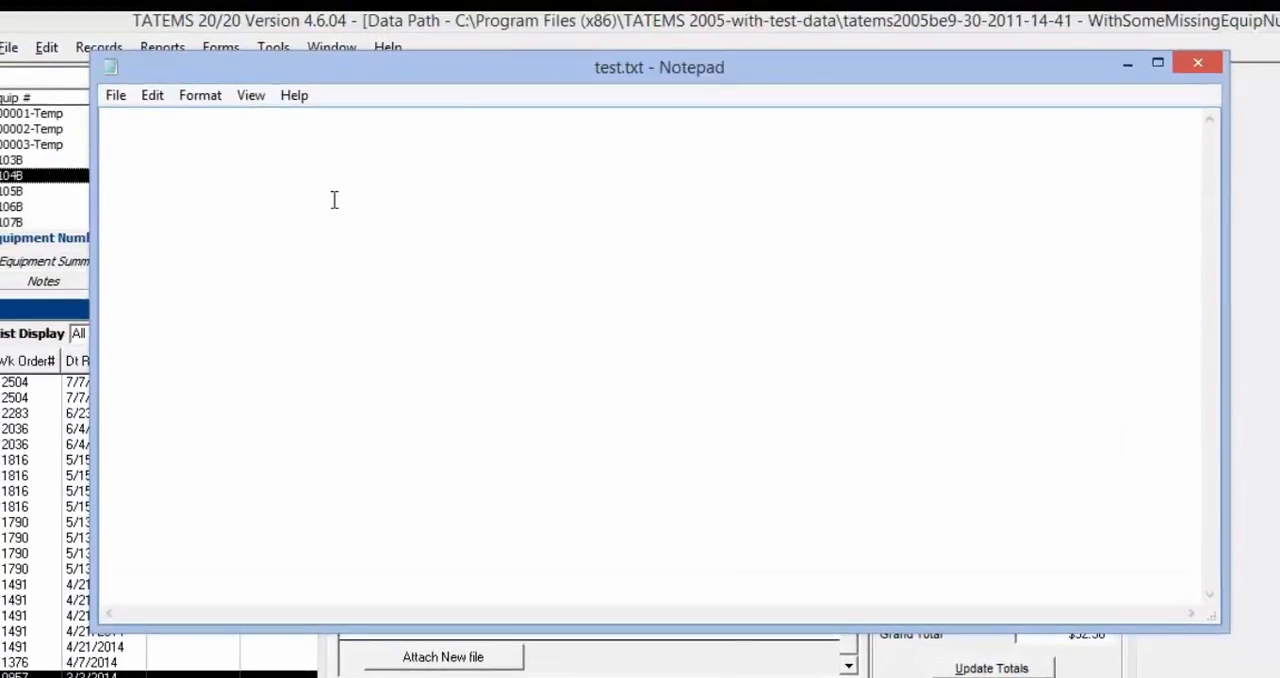
pyautogui.write('test')
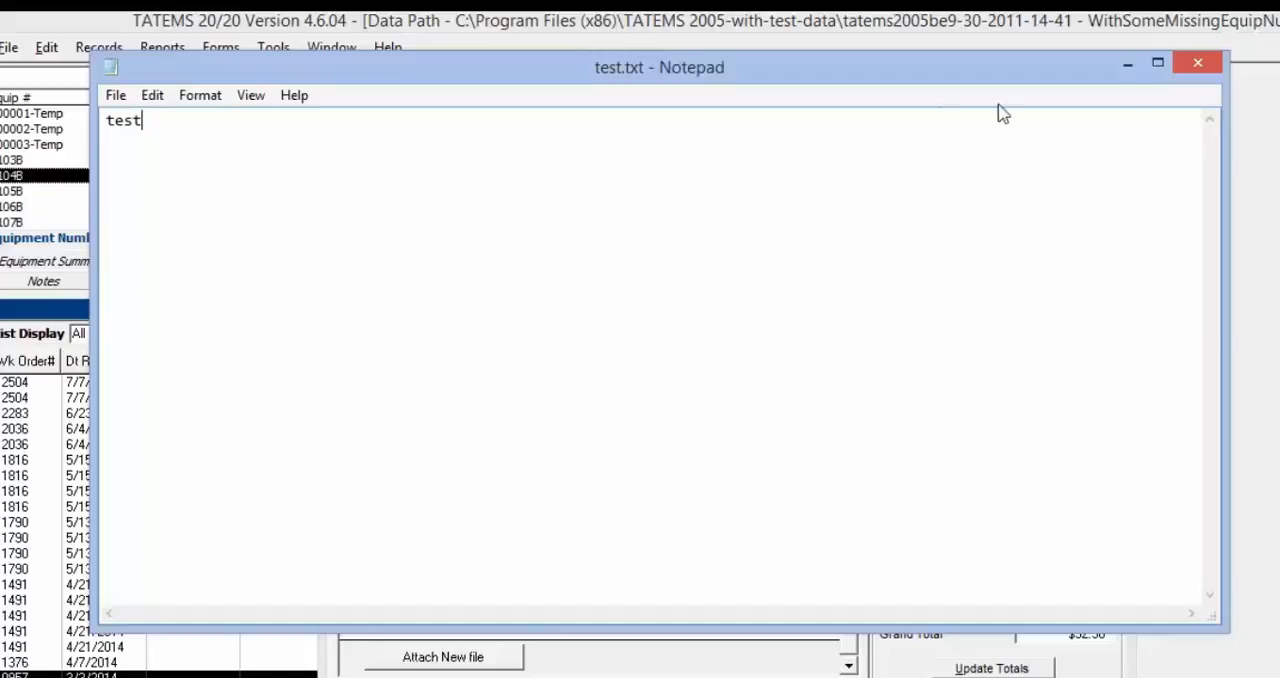
pyautogui.click(1197, 63)
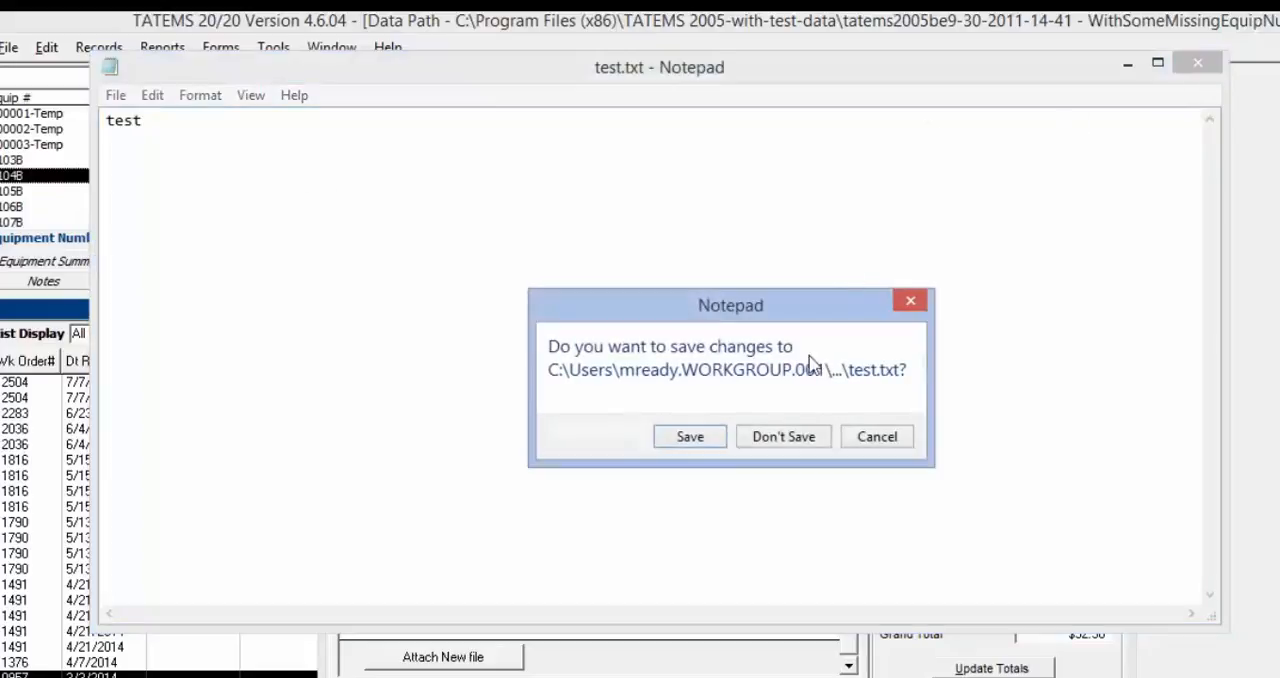
pyautogui.click(693, 436)
# Reopen the attached text file from the work order to check its saved contents, and close it
pyautogui.click(731, 355)
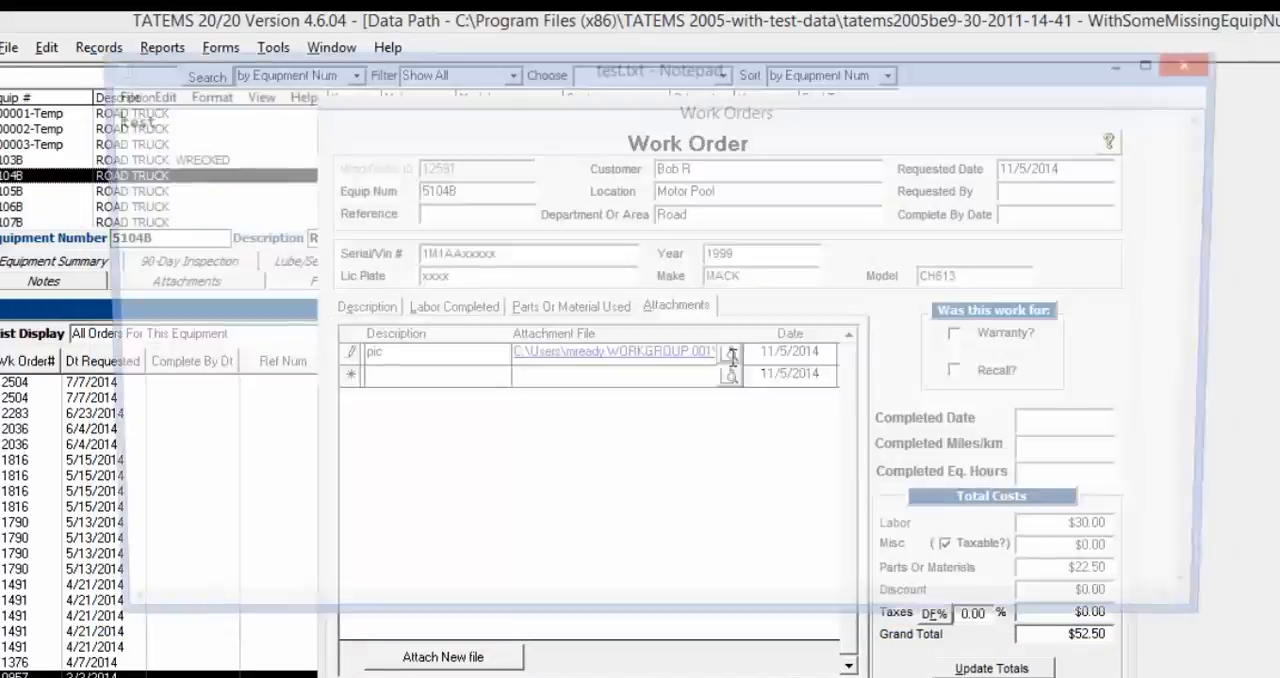
pyautogui.click(1200, 66)
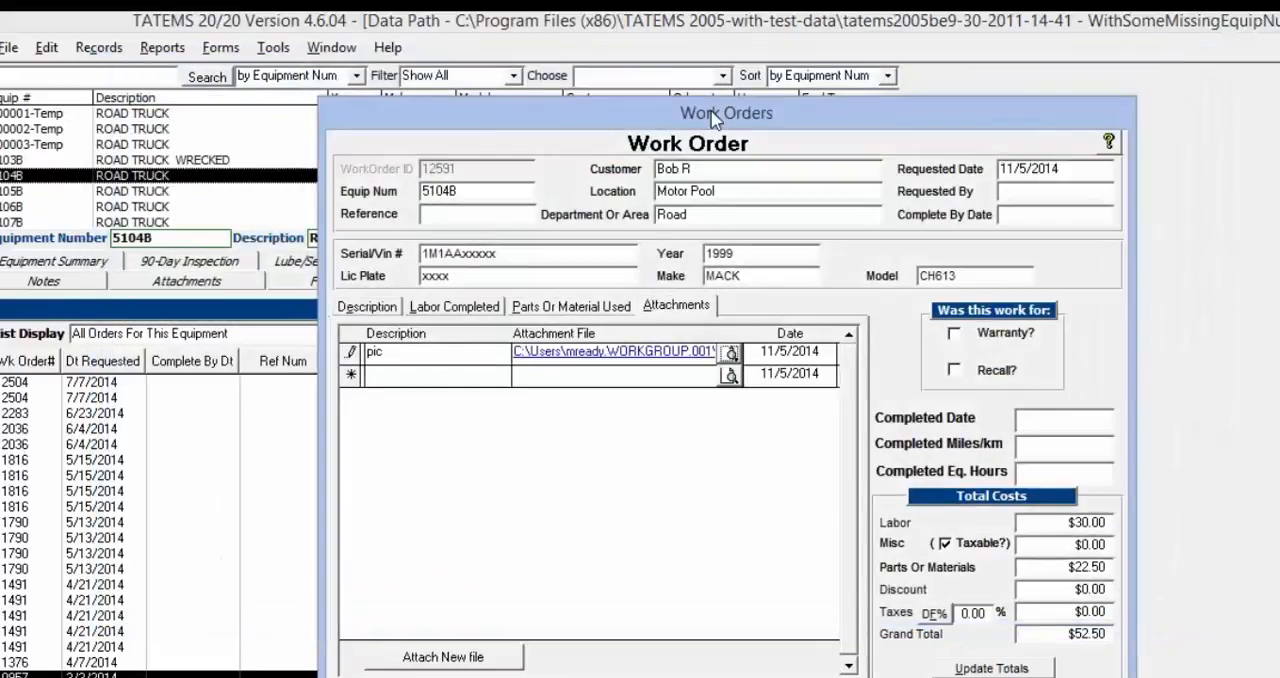
pyautogui.moveTo(713, 118); pyautogui.dragTo(713, 84)
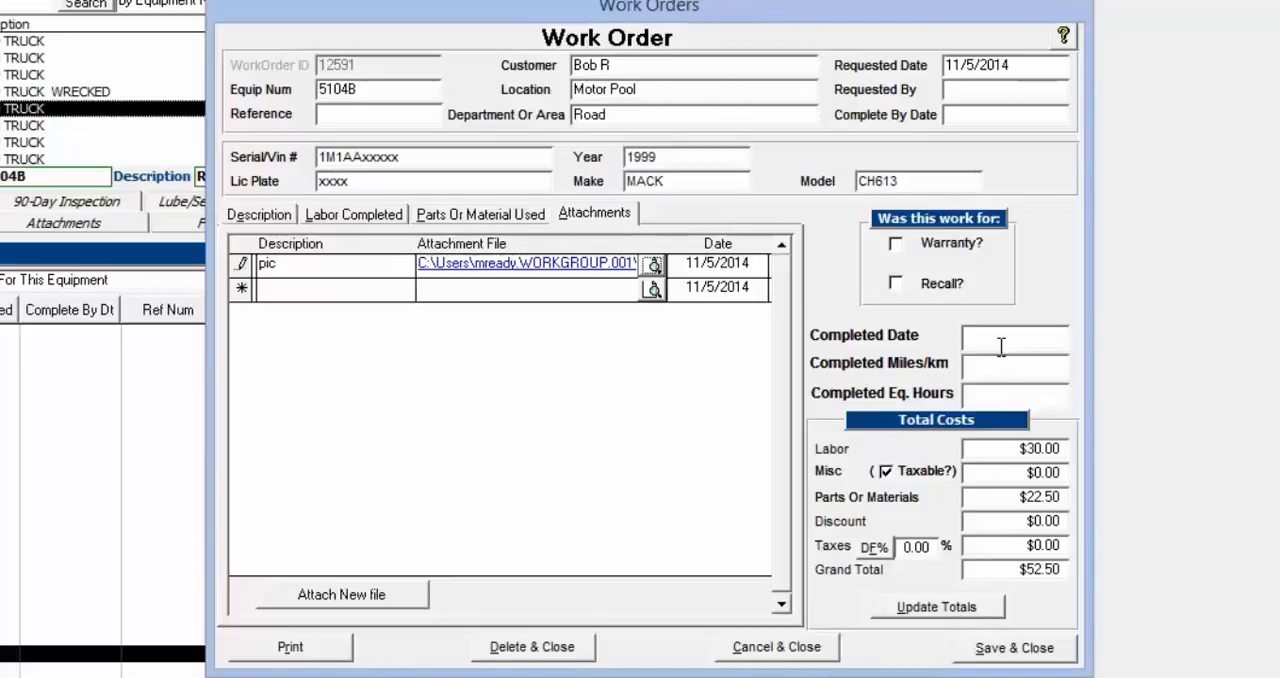
# Preview the pending work order's printout, examine its header, labor, parts and billing sections, and close the preview
pyautogui.click(291, 648)
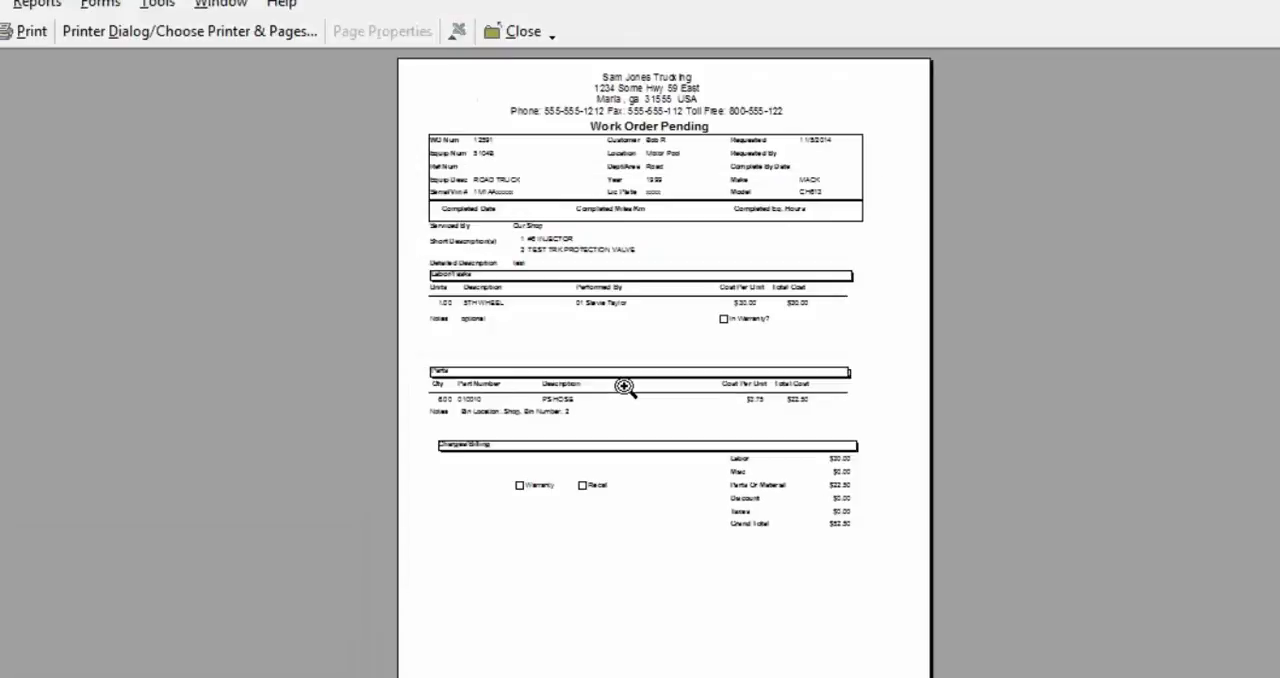
pyautogui.click(628, 198)
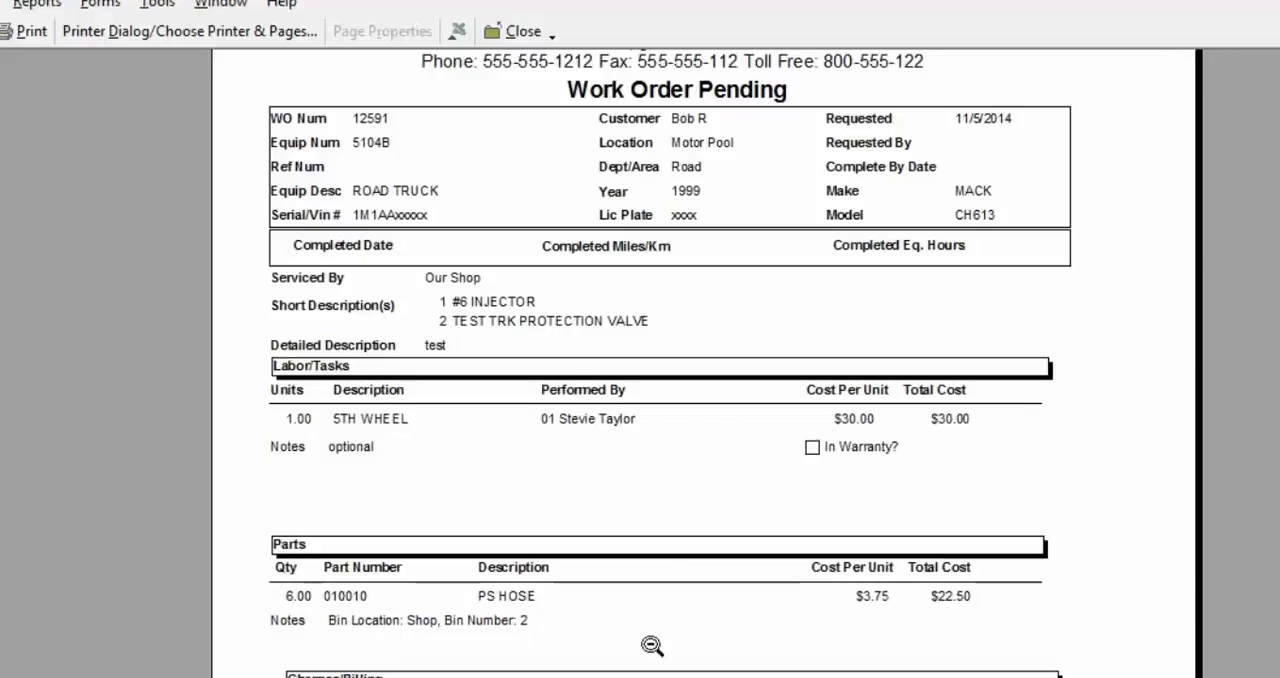
pyautogui.scroll(-3, 654, 643)
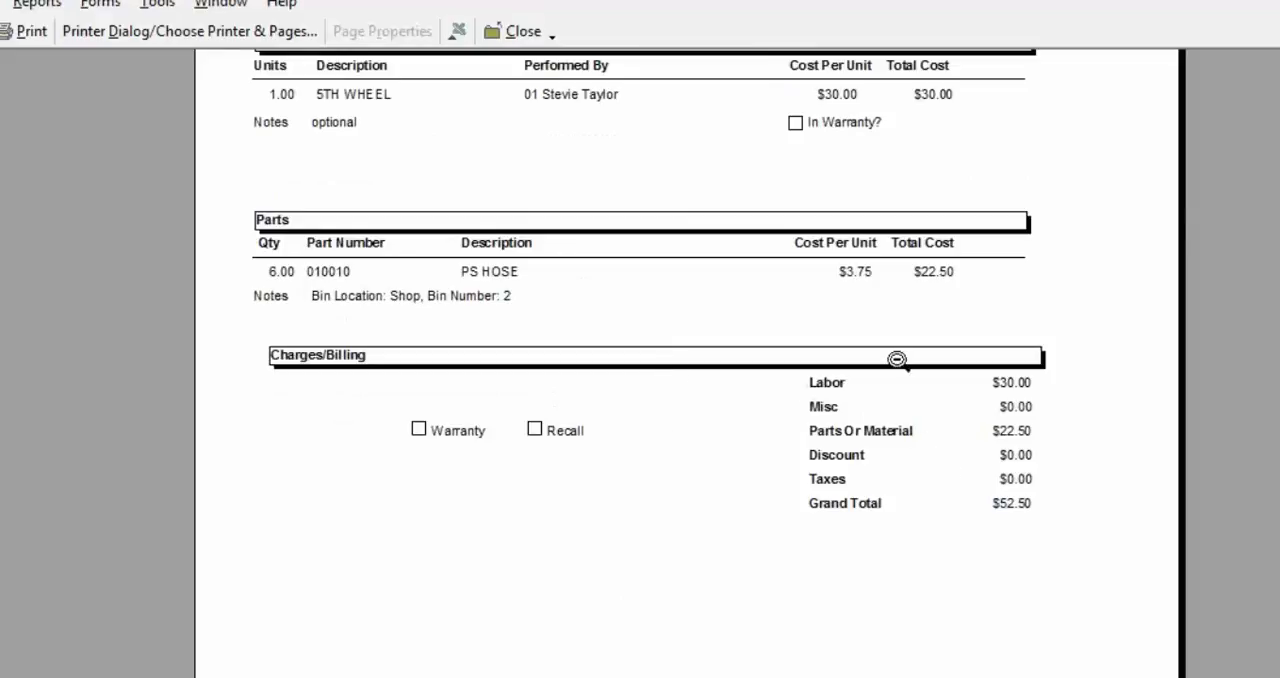
pyautogui.click(840, 176)
pyautogui.click(800, 452)
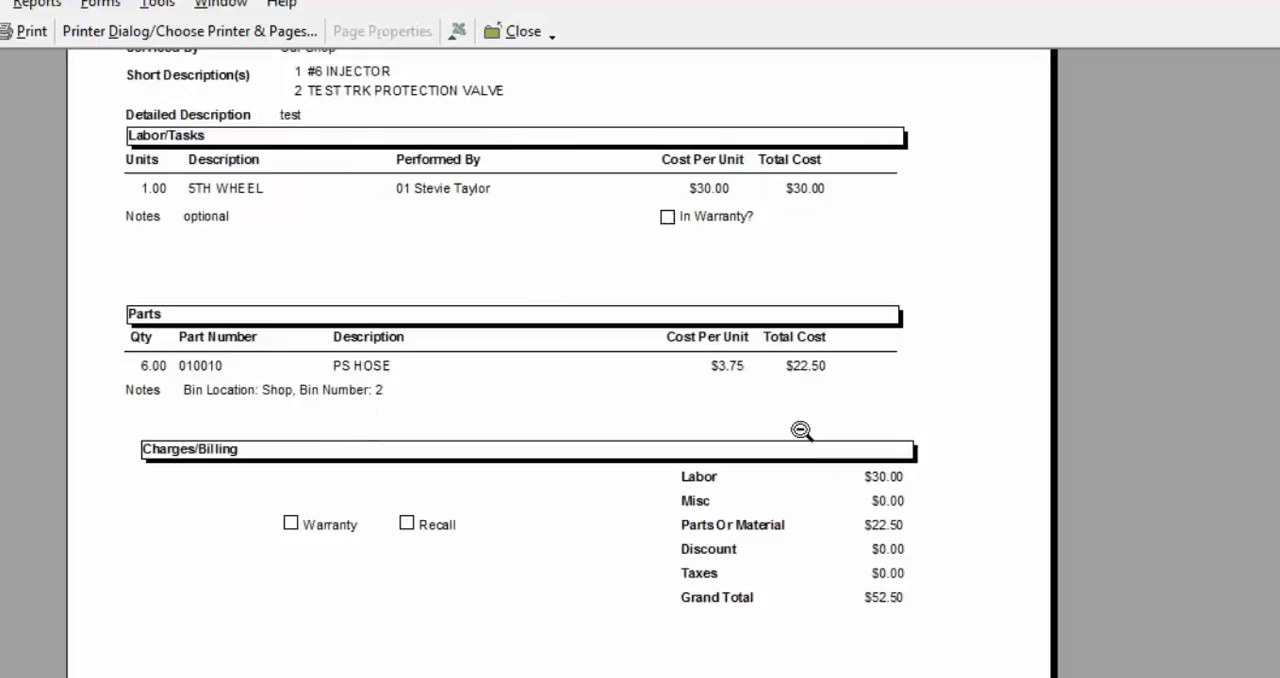
pyautogui.click(528, 148)
pyautogui.click(526, 110)
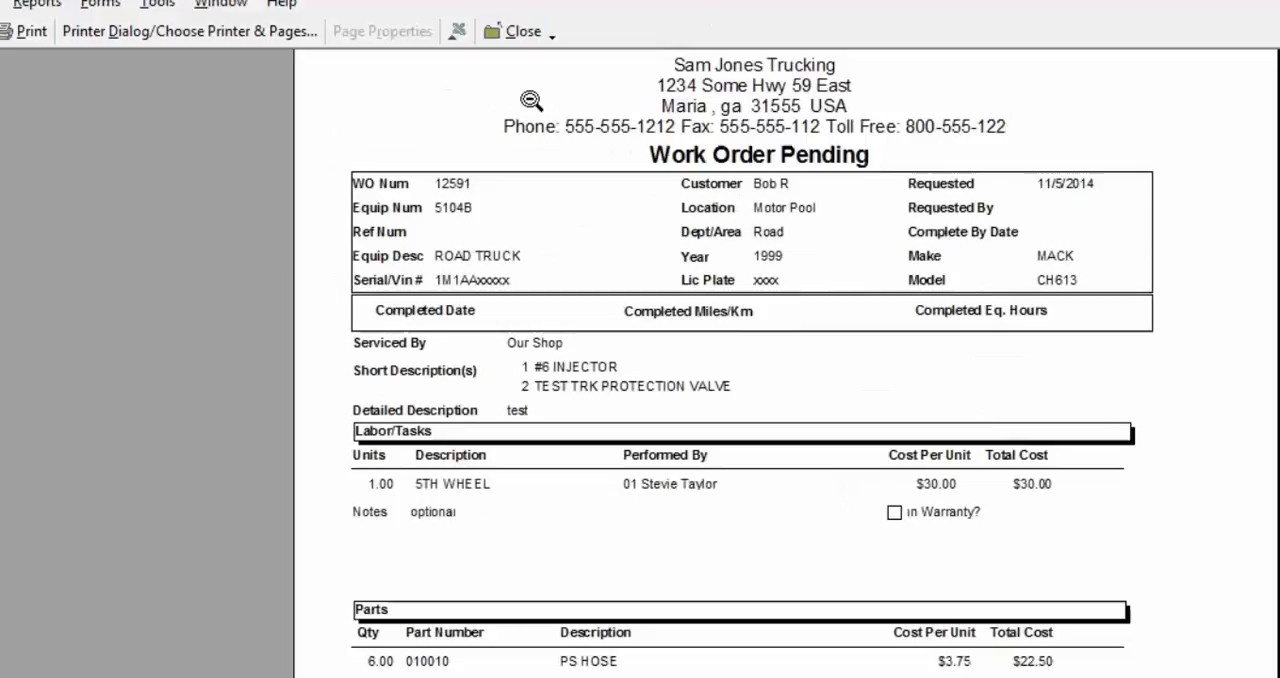
pyautogui.click(522, 214)
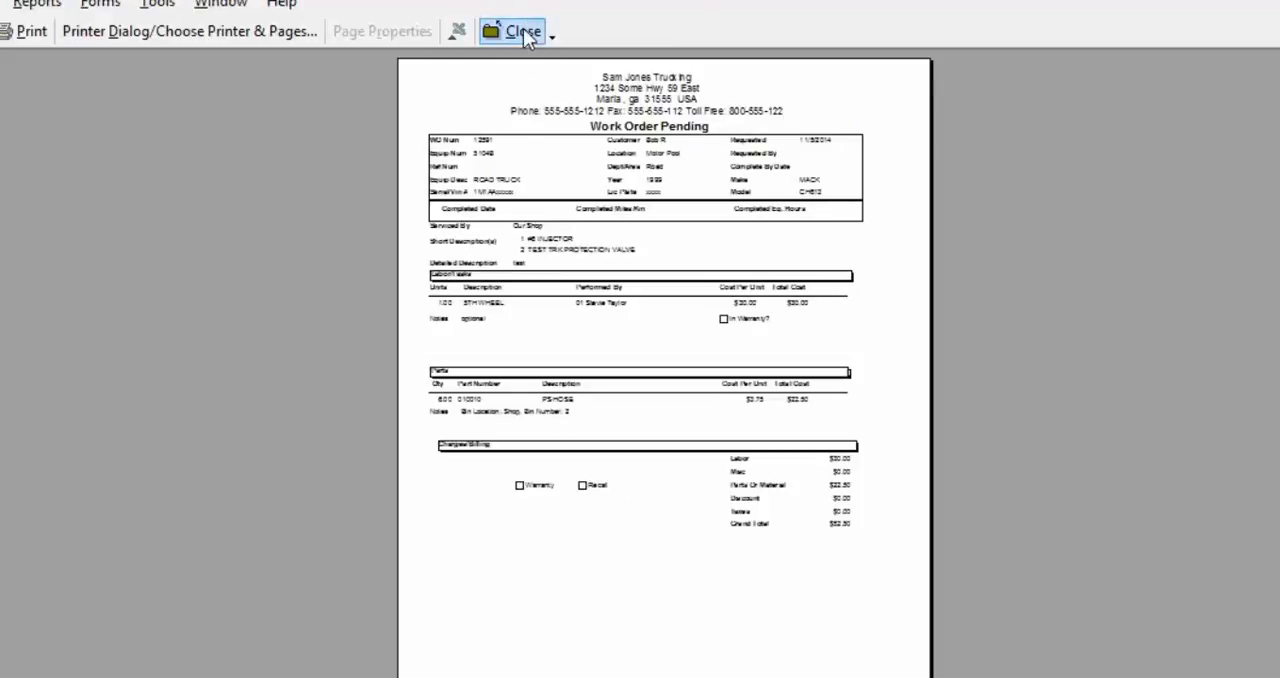
pyautogui.click(629, 311)
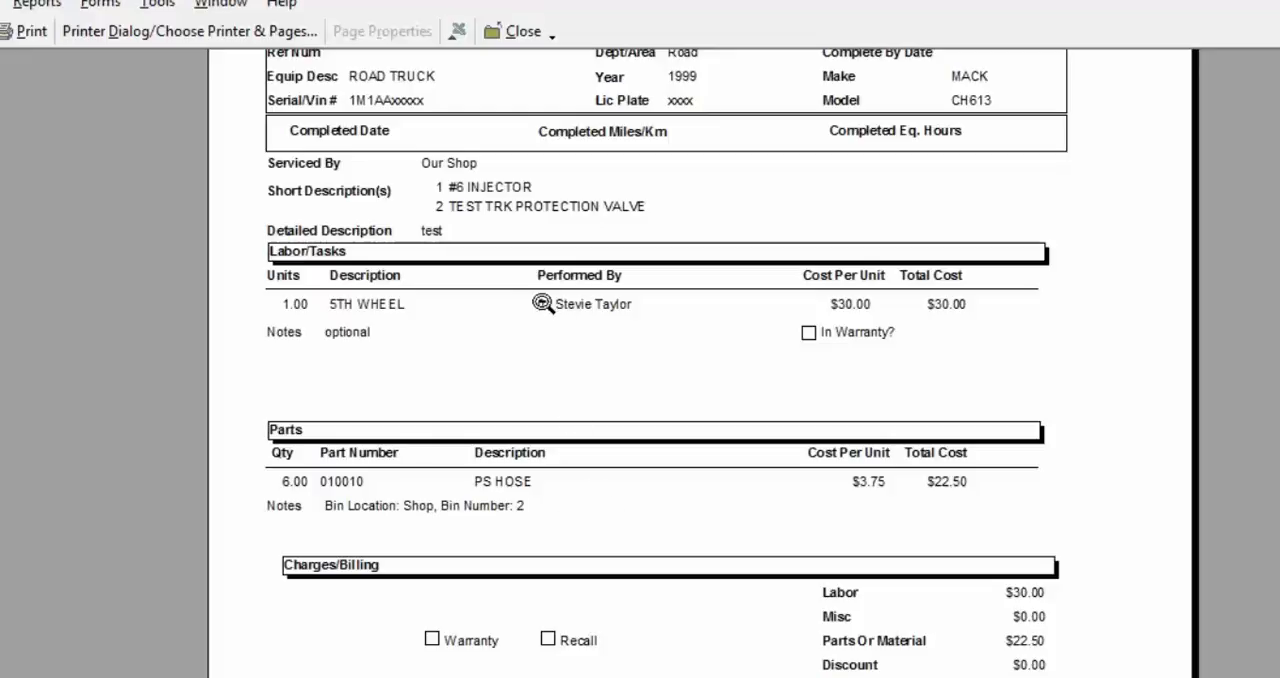
pyautogui.click(521, 31)
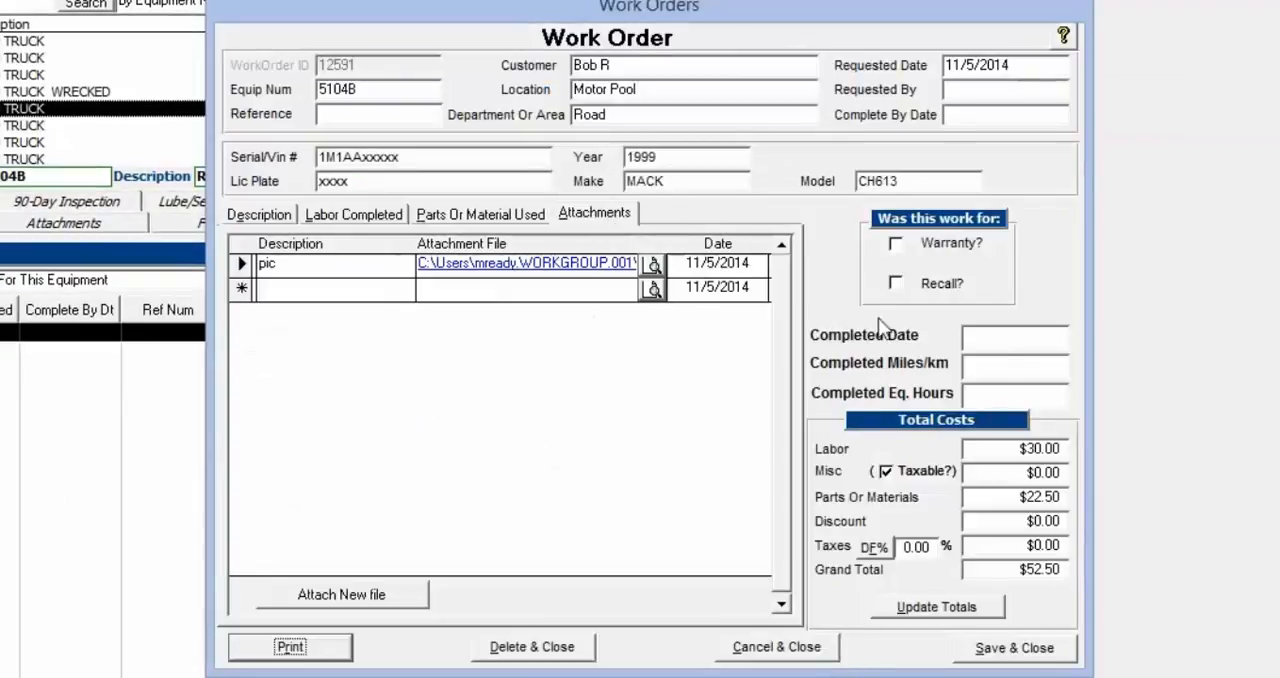
# Set the work order's completed date to 11/5/2014 and open its print preview titled as an invoice
pyautogui.doubleClick(1016, 338)
pyautogui.click(1042, 335)
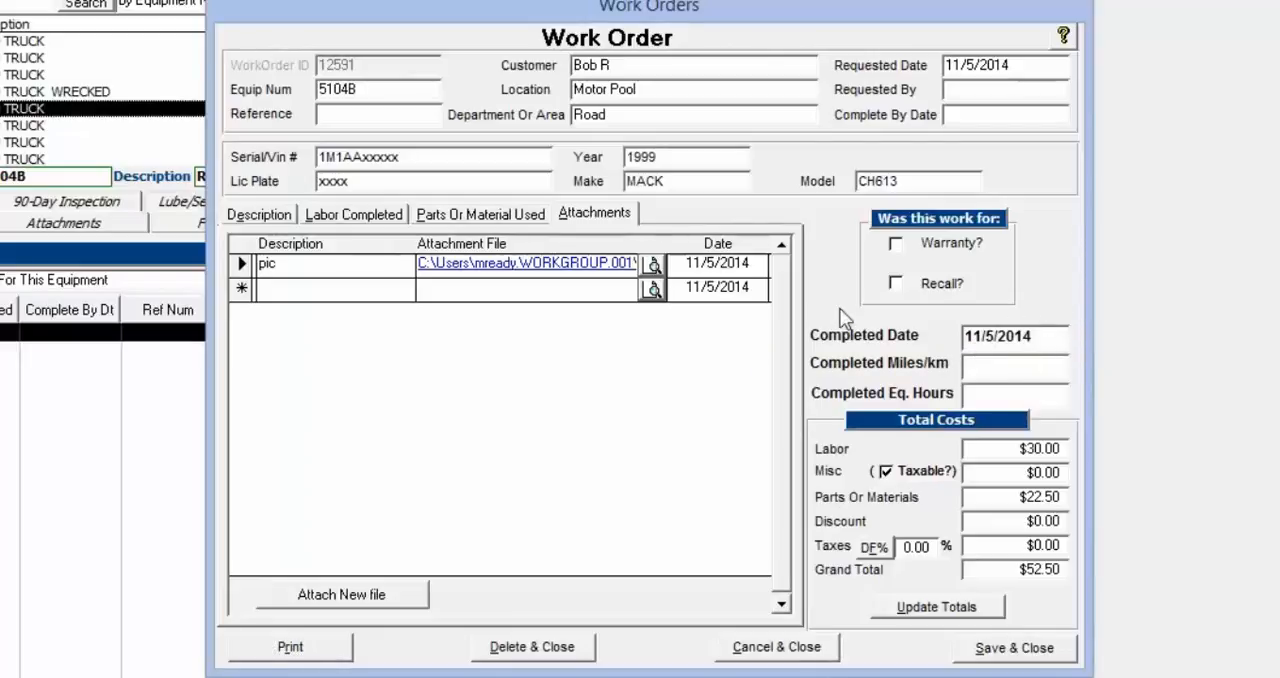
pyautogui.click(290, 647)
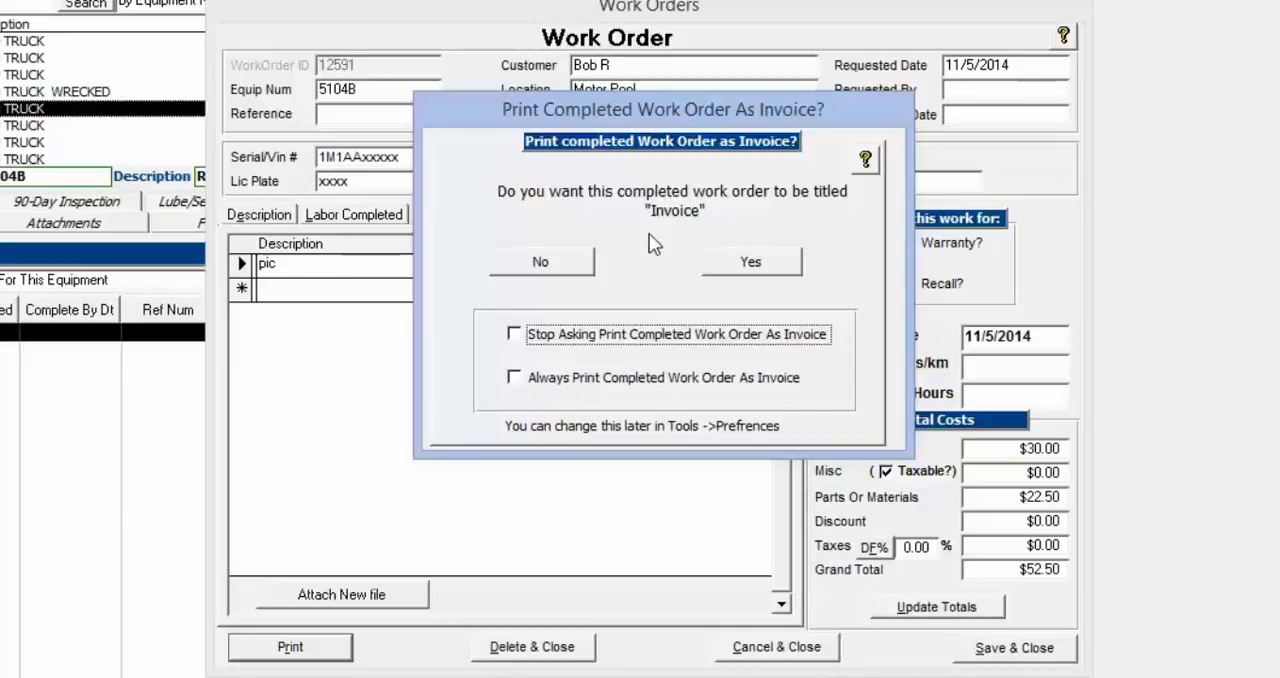
pyautogui.click(757, 263)
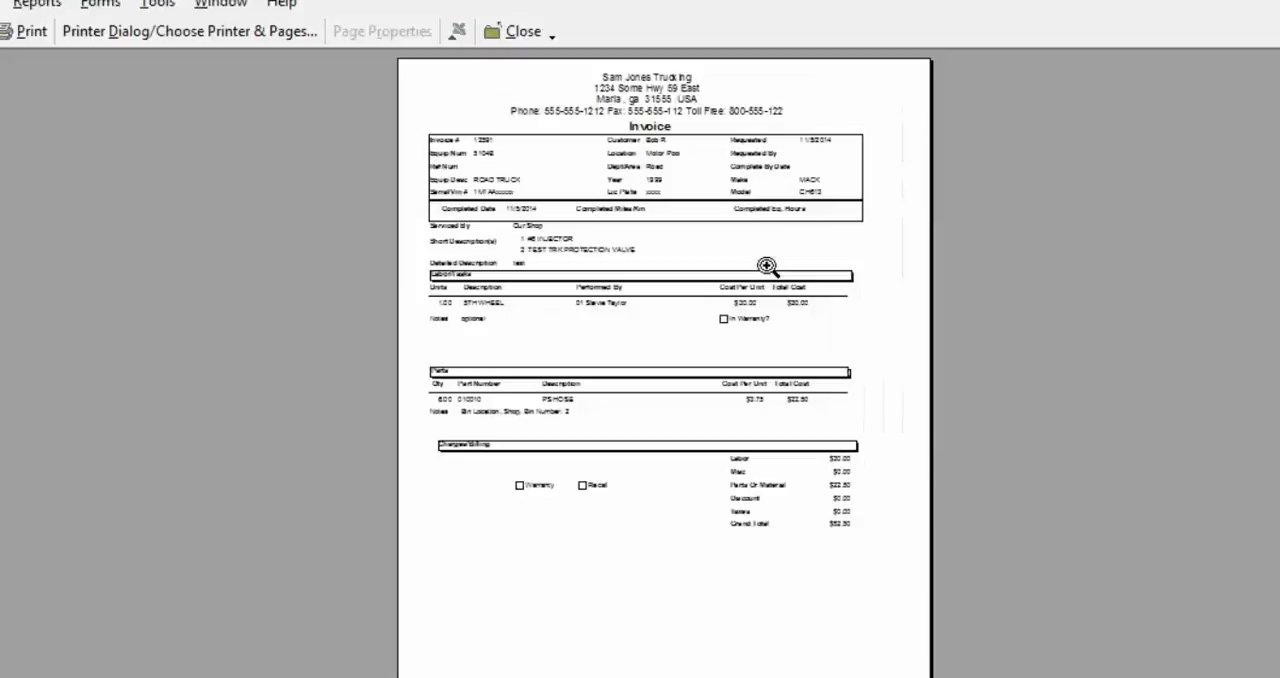
# Review the invoice preview's title and details, and save and close the completed work order
pyautogui.click(690, 117)
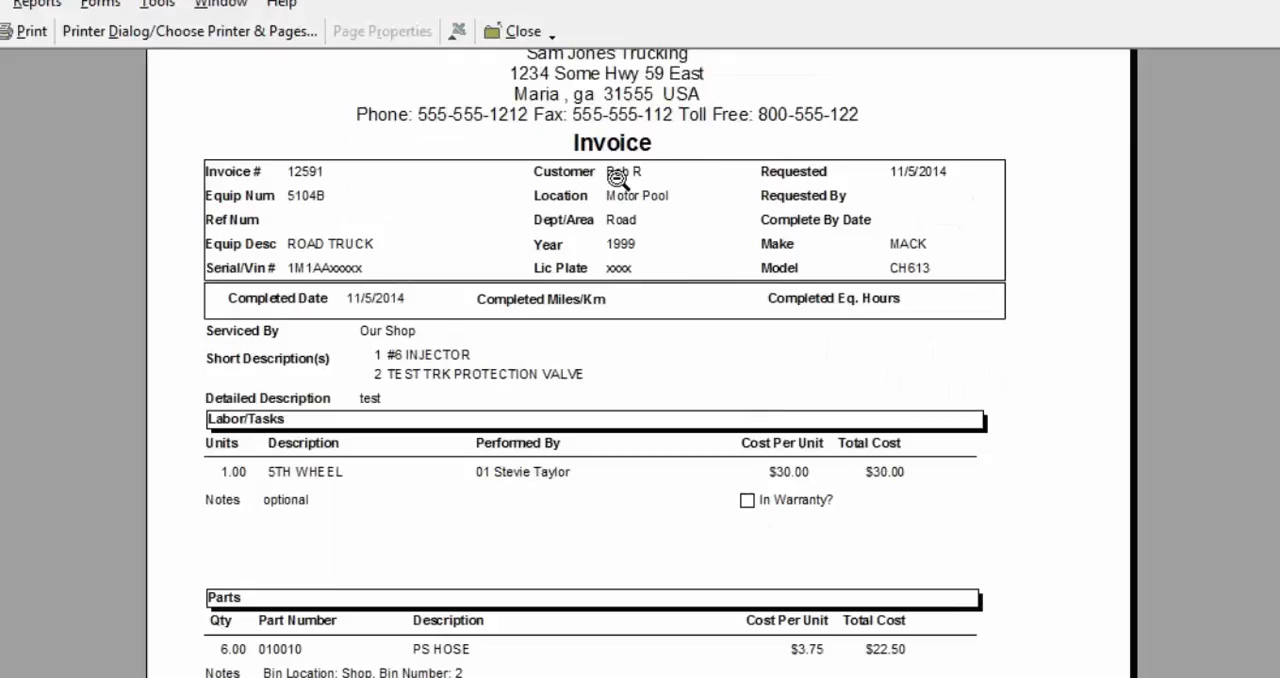
pyautogui.click(662, 142)
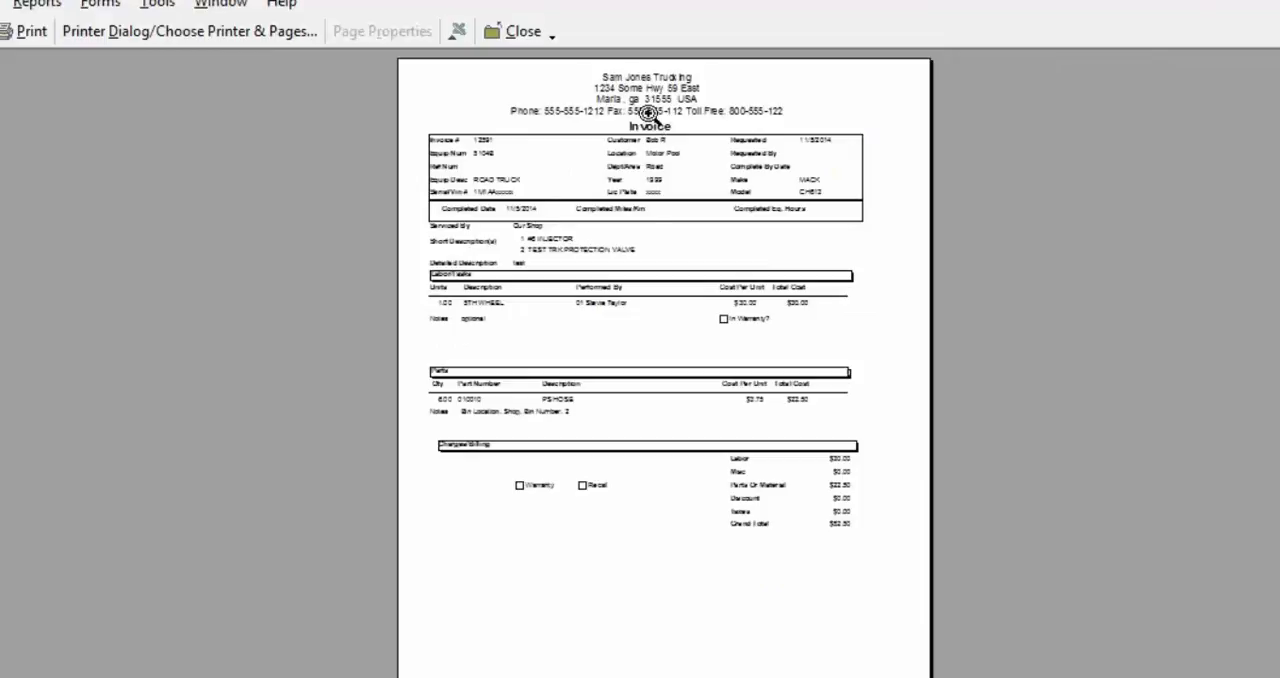
pyautogui.click(651, 134)
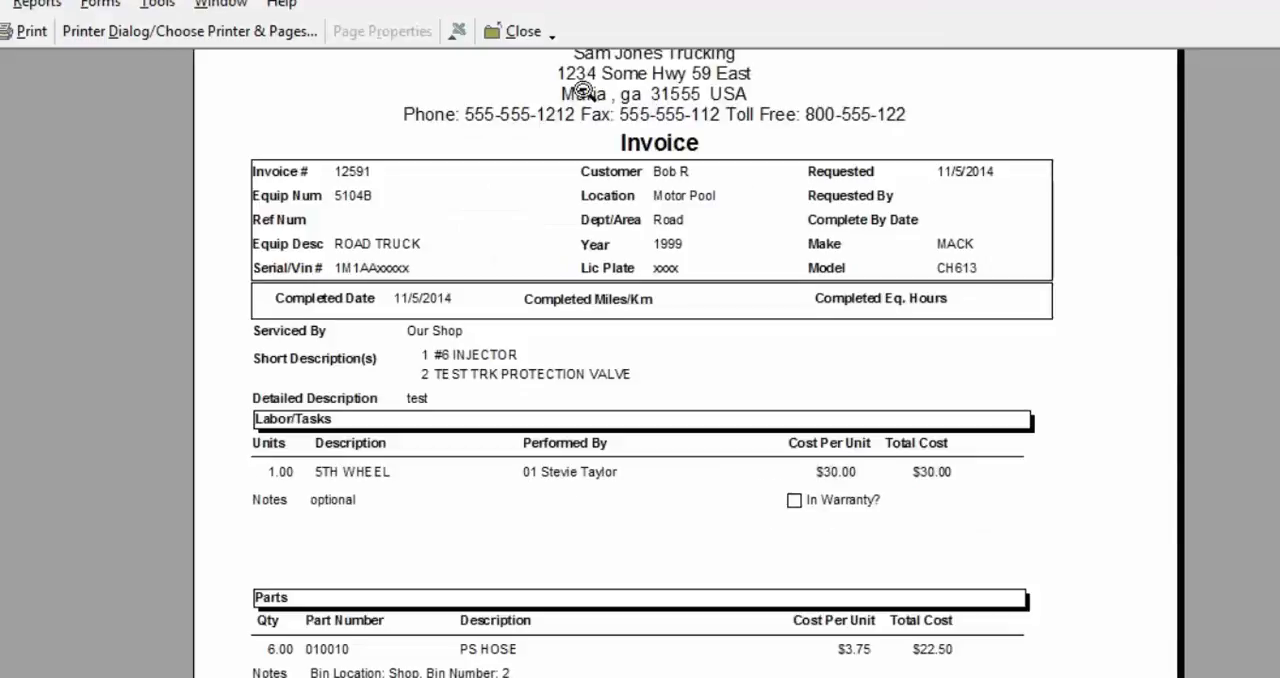
pyautogui.click(667, 129)
pyautogui.click(600, 124)
pyautogui.click(520, 31)
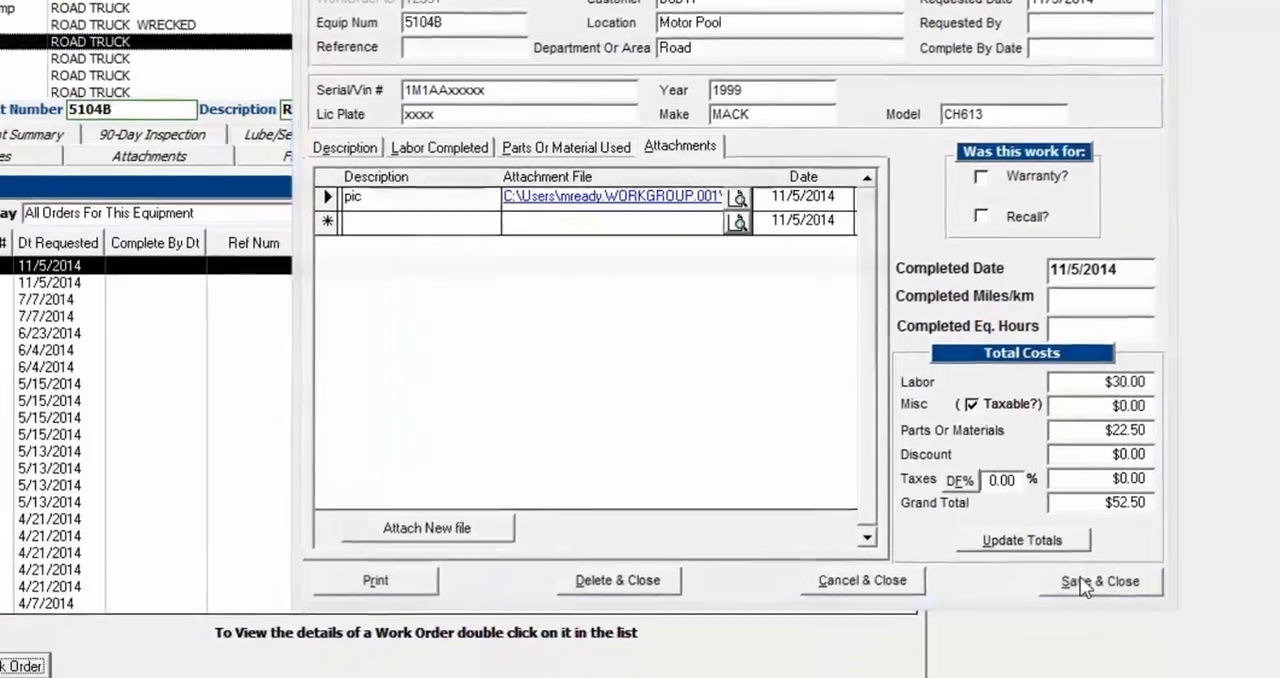
pyautogui.click(1080, 576)
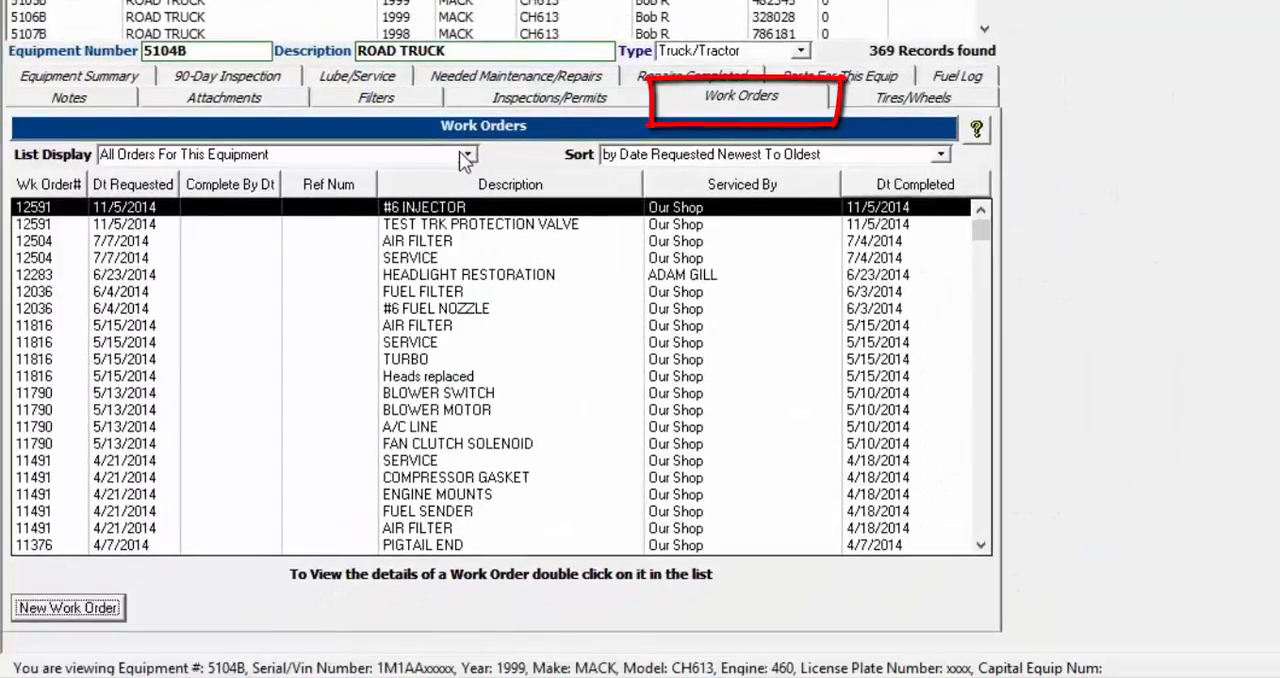
# Look through the display and sort options of the equipment's work order list without changing them
pyautogui.click(467, 156)
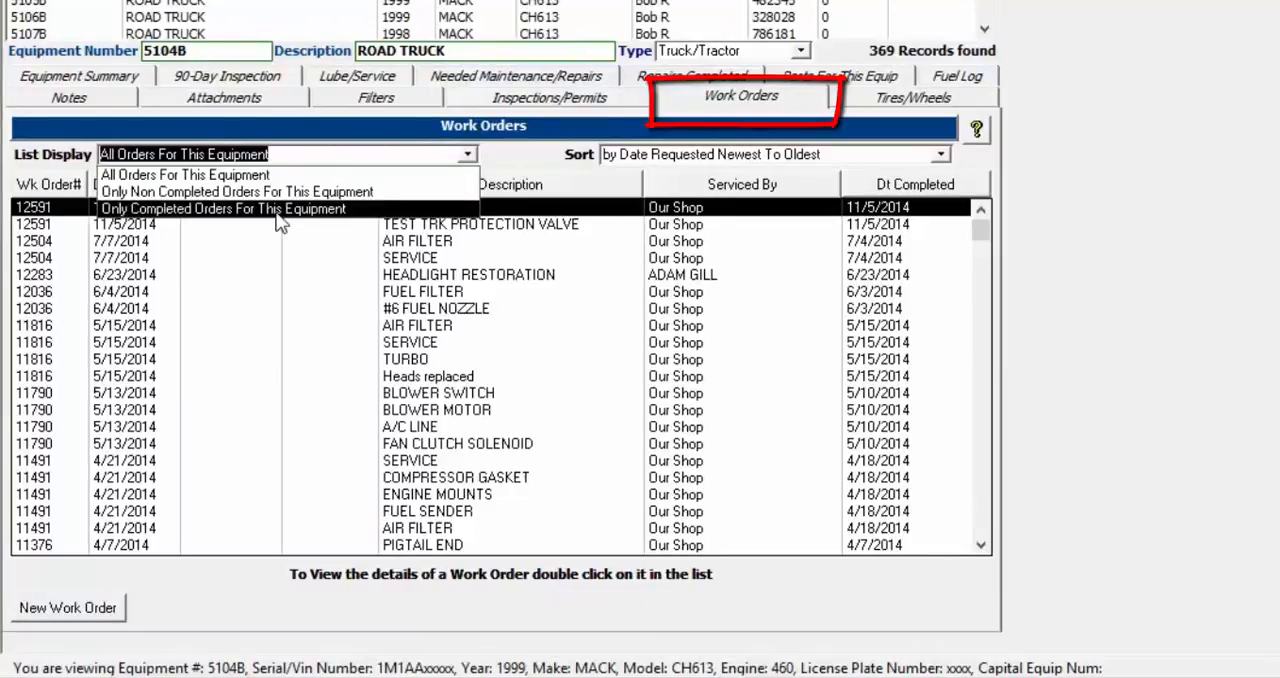
pyautogui.click(940, 154)
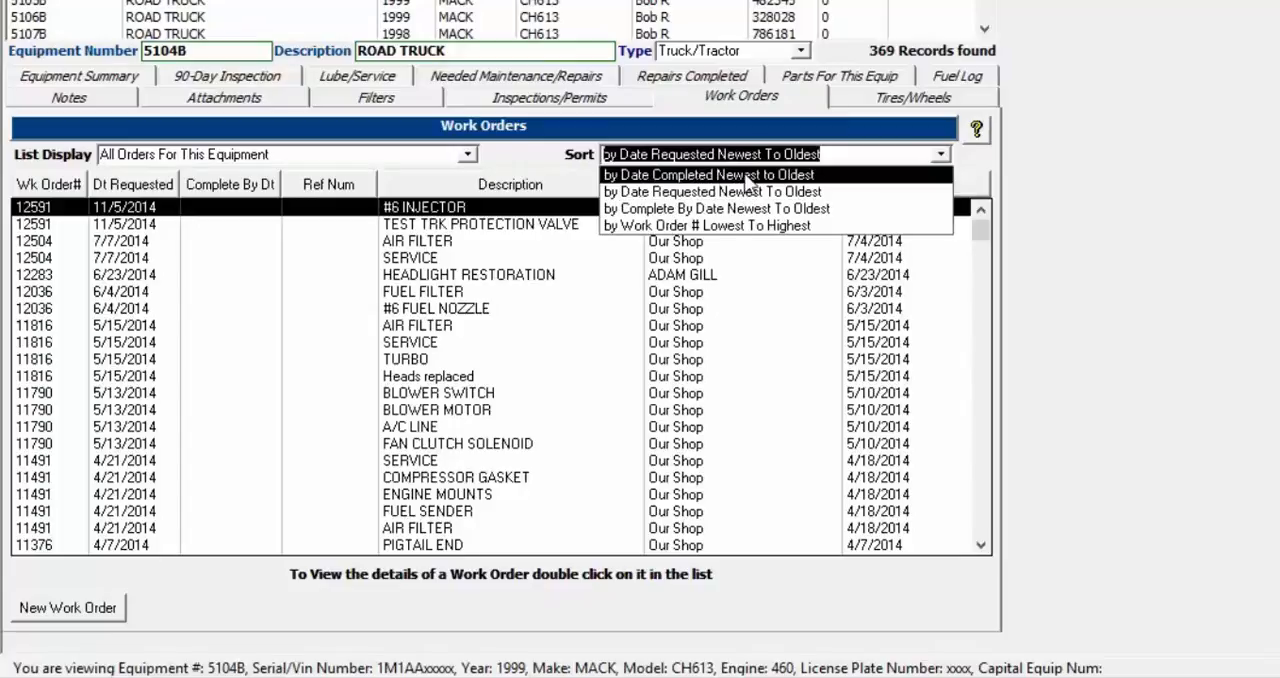
pyautogui.click(516, 155)
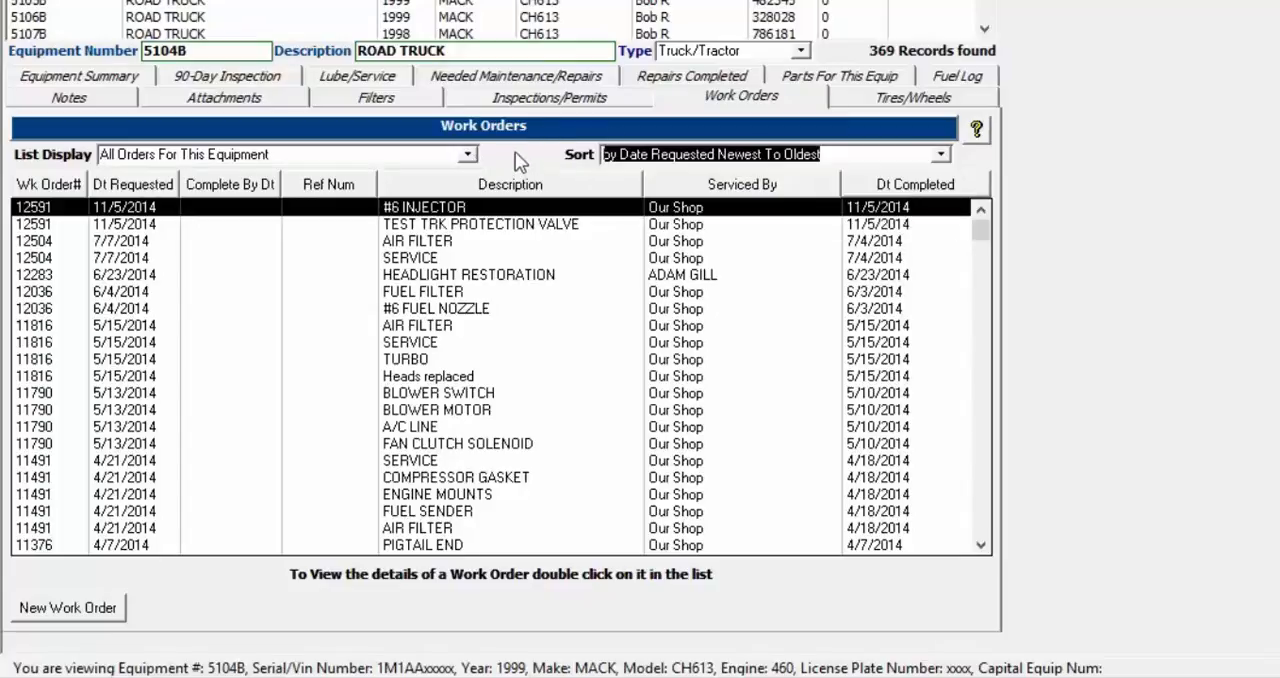
# Sort the equipment's work orders by the requested date through completed date columns in turn, finishing with the work order number
pyautogui.click(142, 188)
pyautogui.click(244, 184)
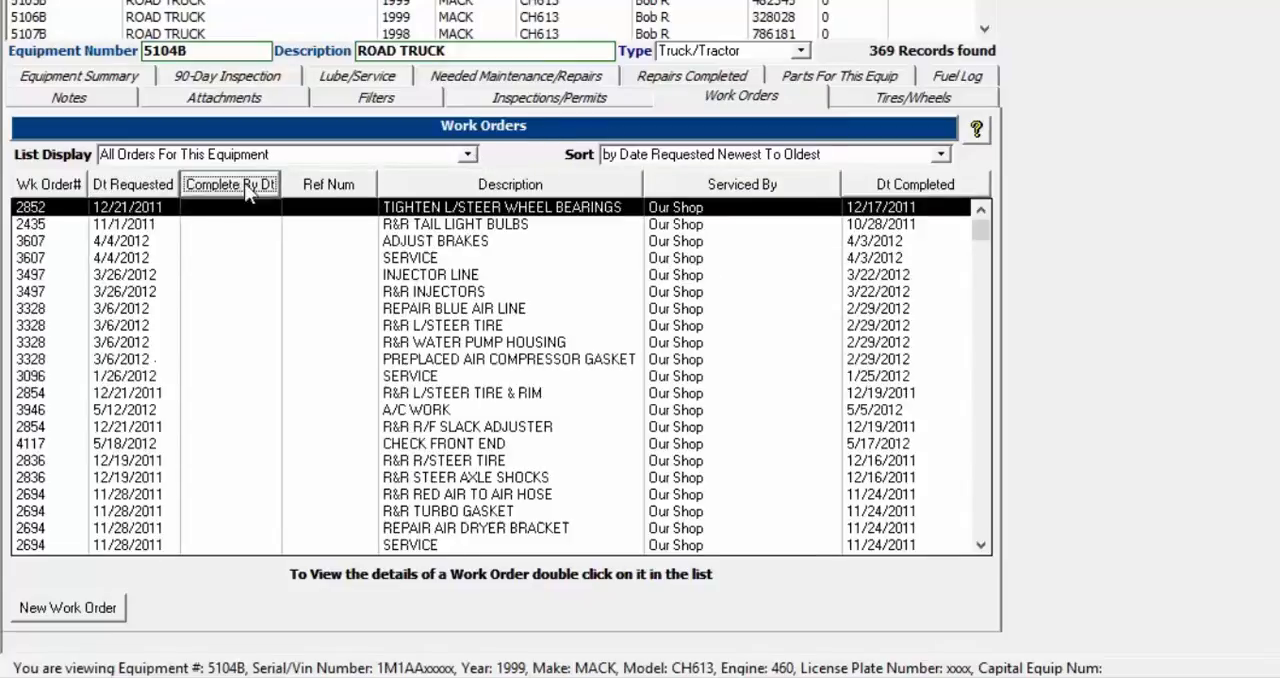
pyautogui.click(340, 185)
pyautogui.click(486, 186)
pyautogui.click(488, 185)
pyautogui.click(759, 190)
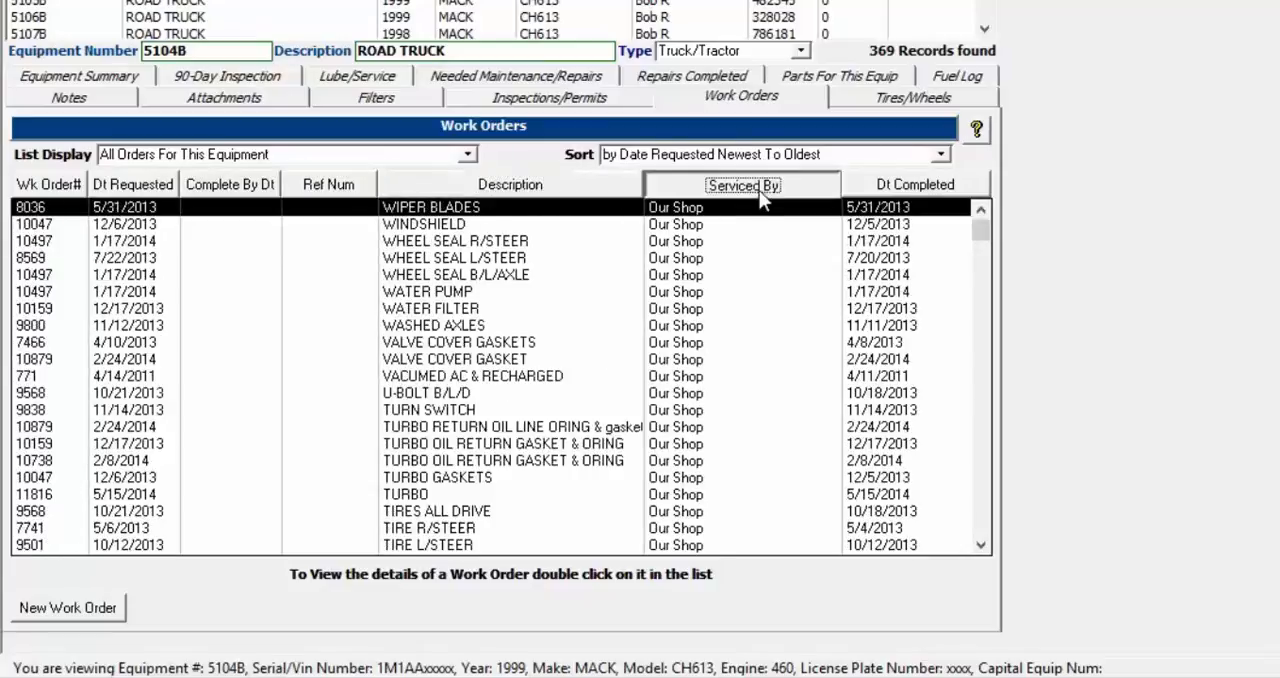
pyautogui.click(962, 184)
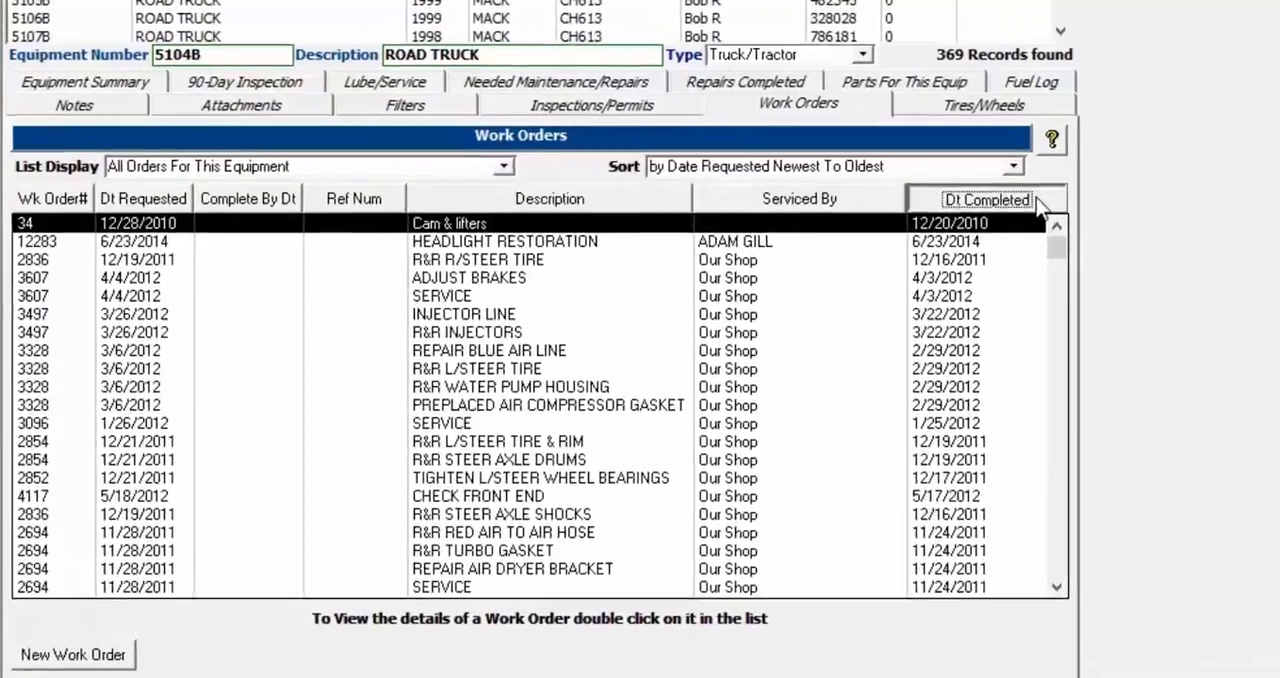
pyautogui.click(1030, 199)
pyautogui.click(1030, 199)
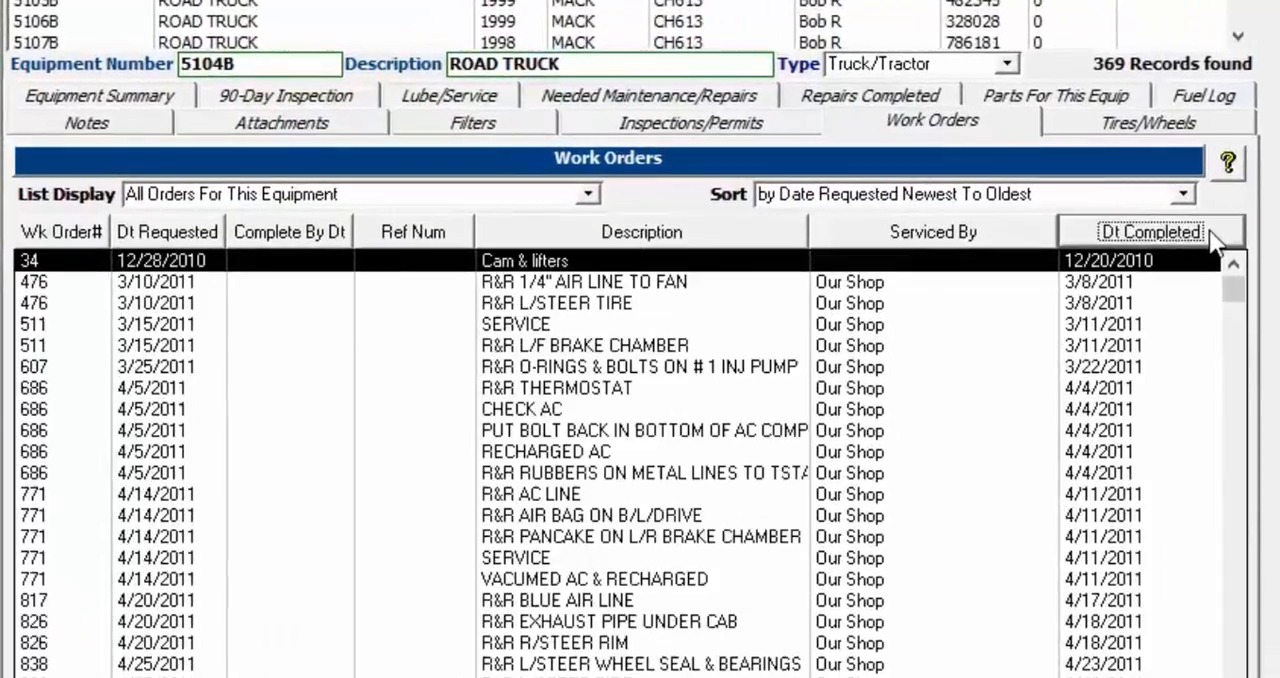
pyautogui.click(73, 235)
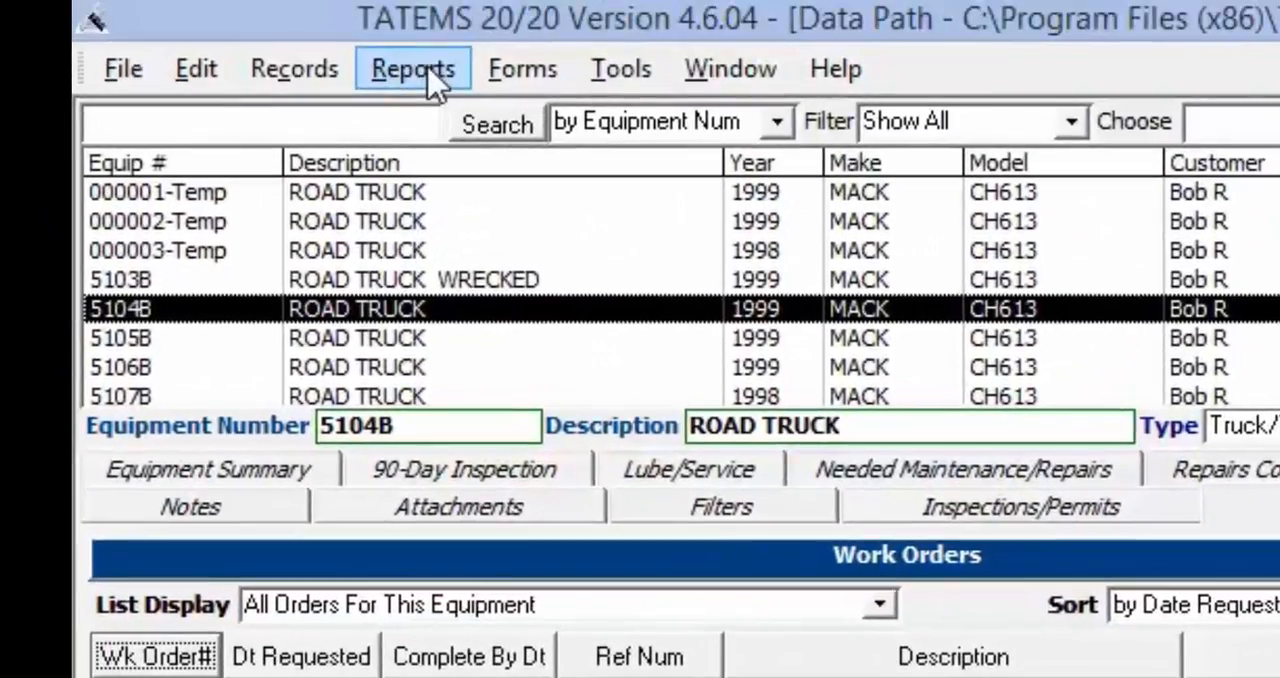
# Open the list of work orders for all equipment and filter it to show only pending work orders
pyautogui.click(522, 75)
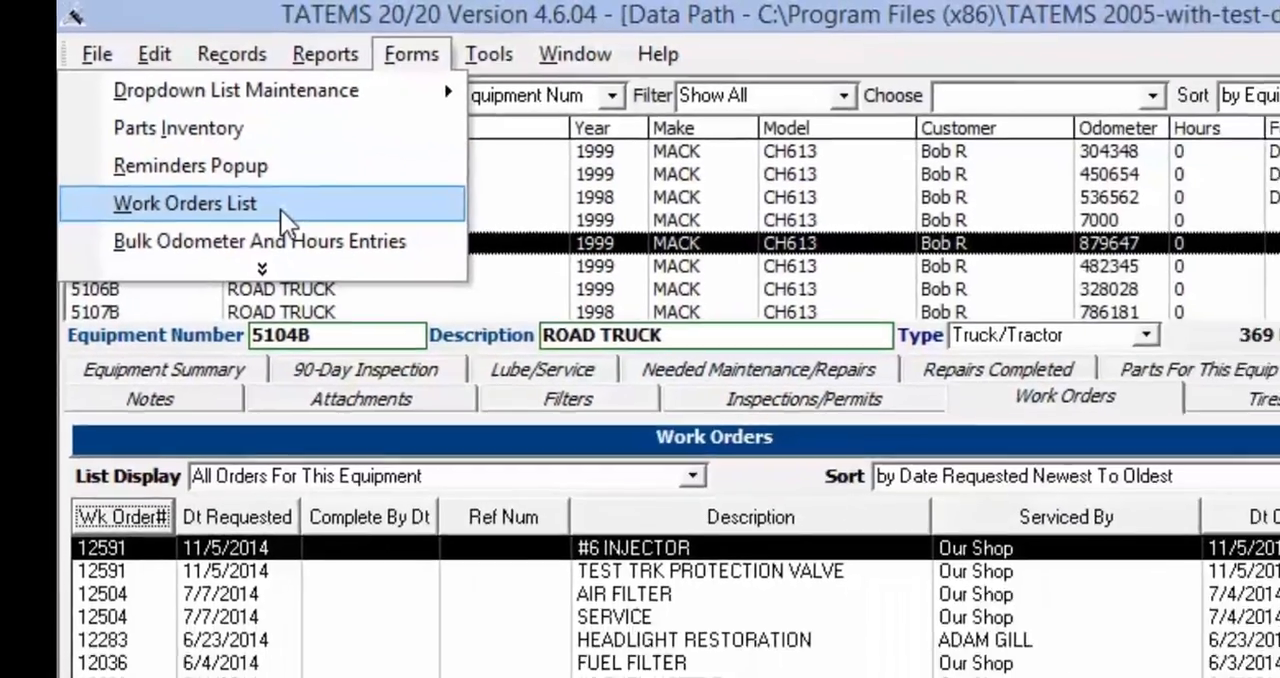
pyautogui.click(356, 268)
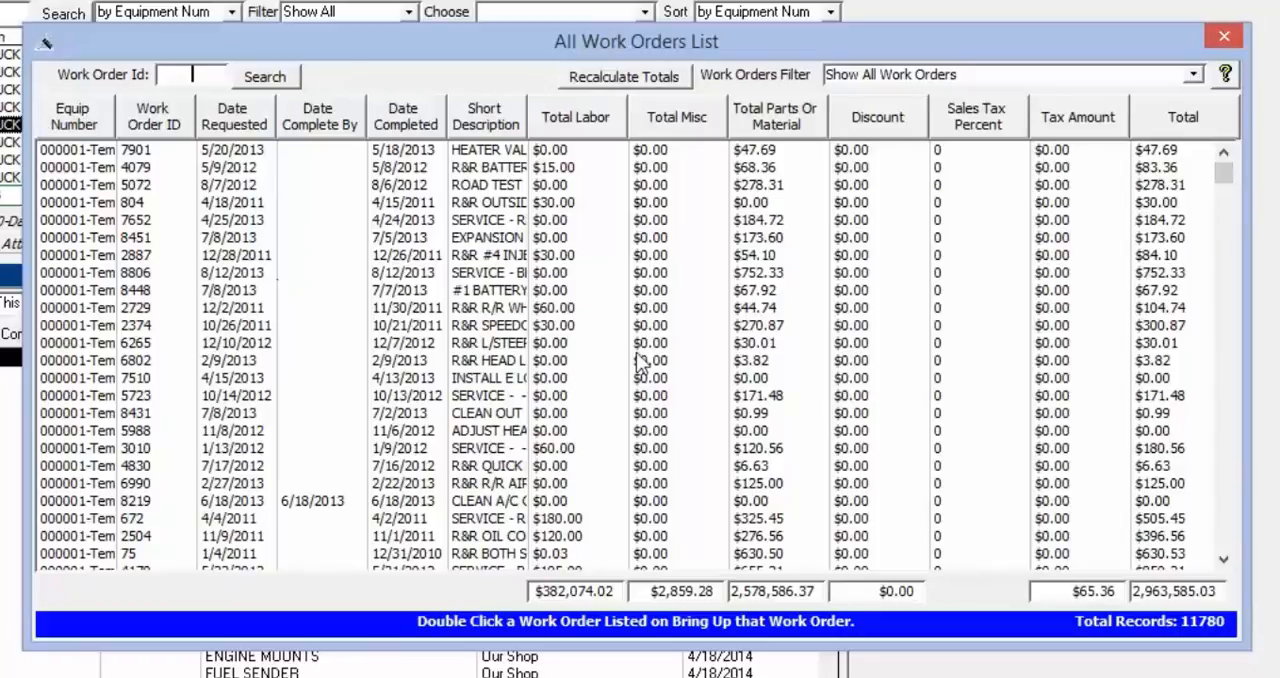
pyautogui.click(1193, 76)
pyautogui.click(1003, 116)
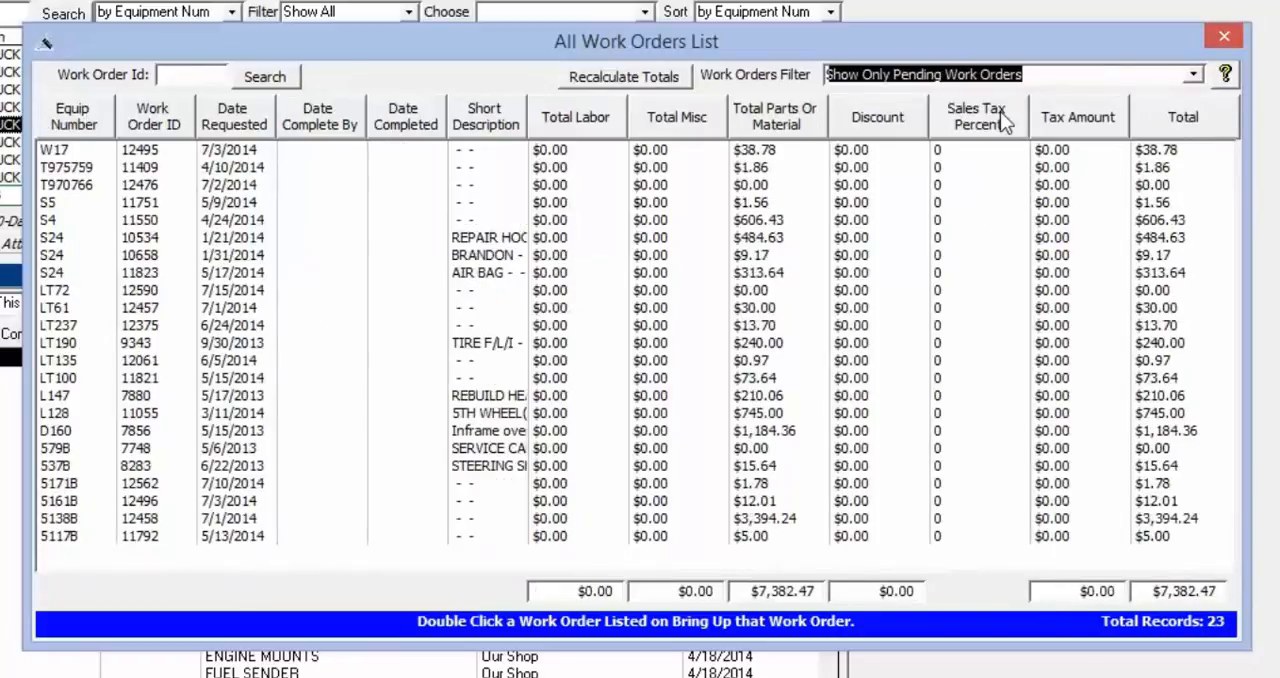
# Filter the all work orders list by completed, non default sales-tax and completed work orders in turn, finishing with only pending ones
pyautogui.click(1201, 79)
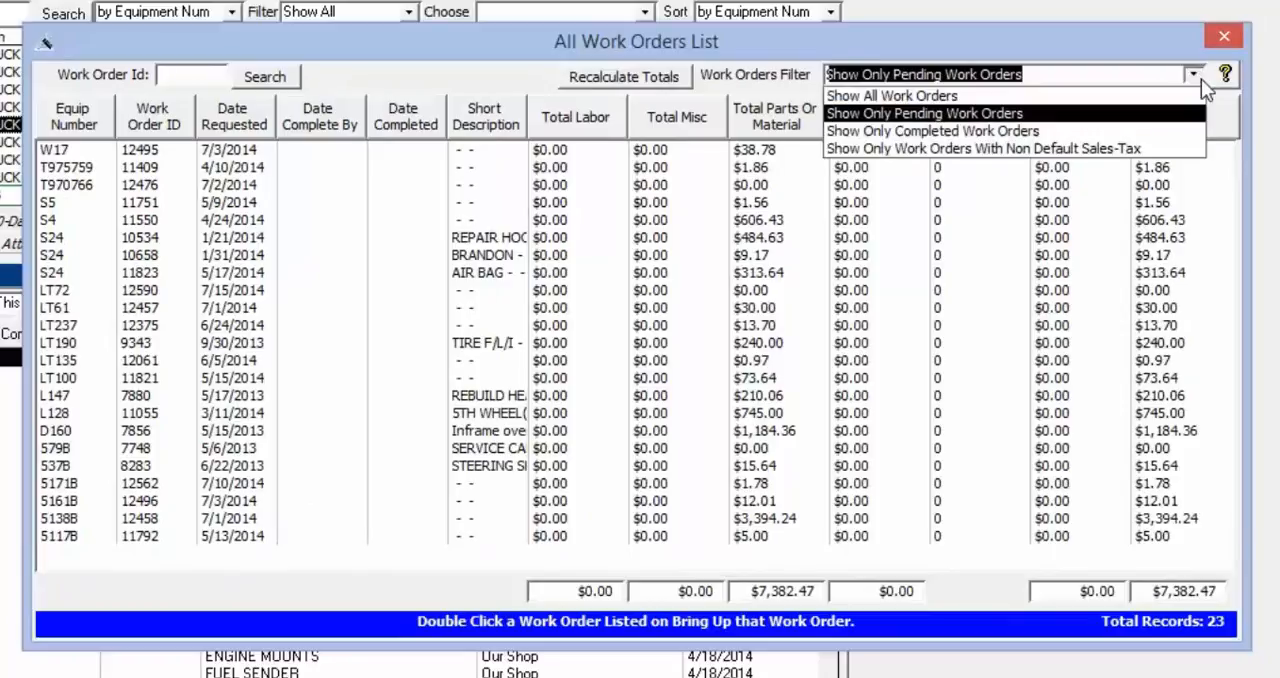
pyautogui.click(1012, 131)
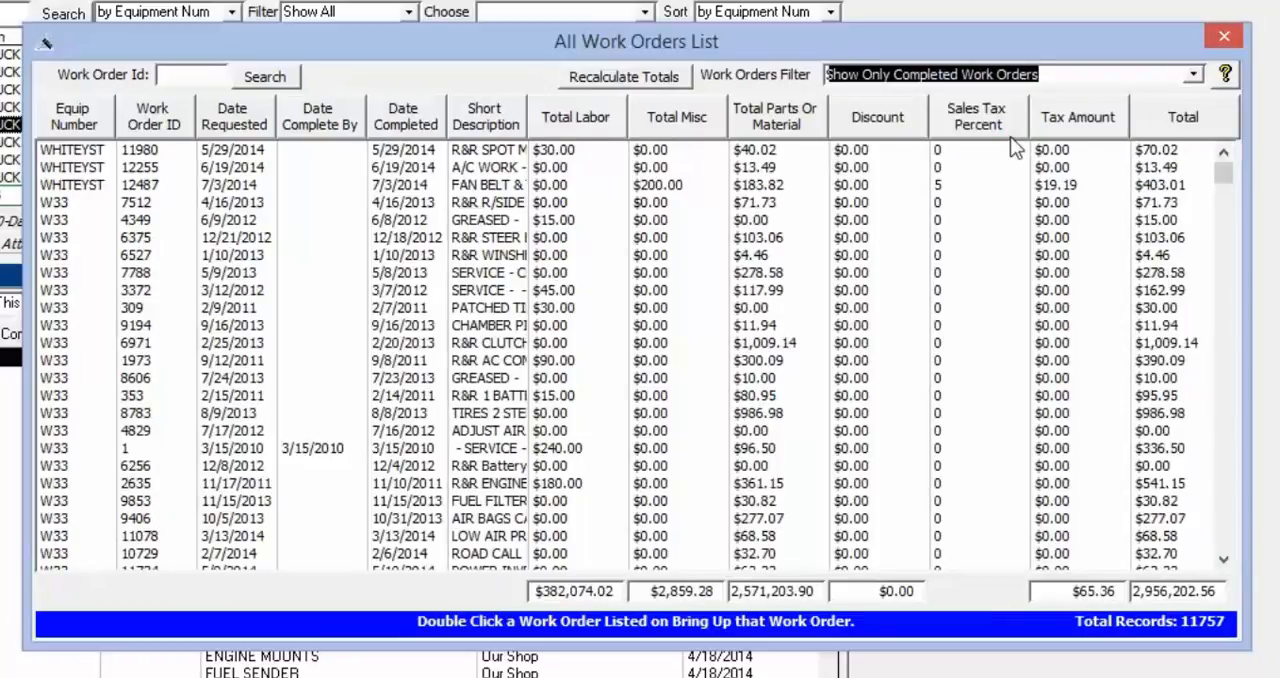
pyautogui.click(1195, 76)
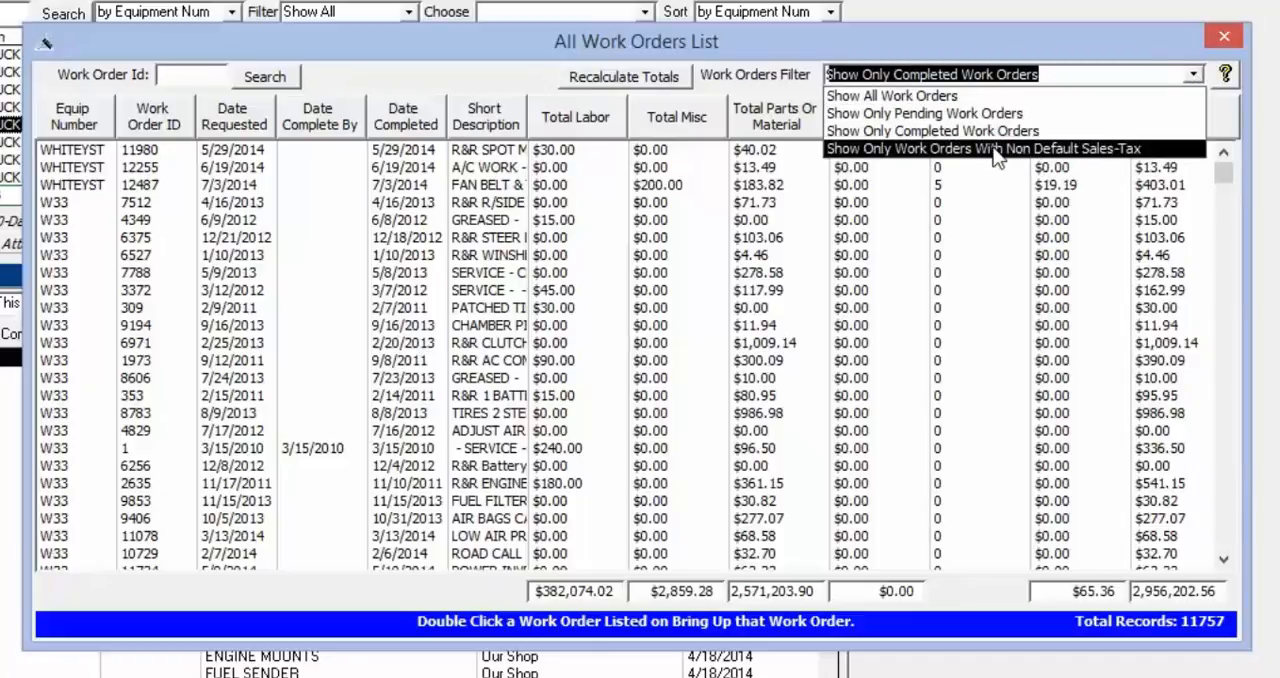
pyautogui.click(1060, 149)
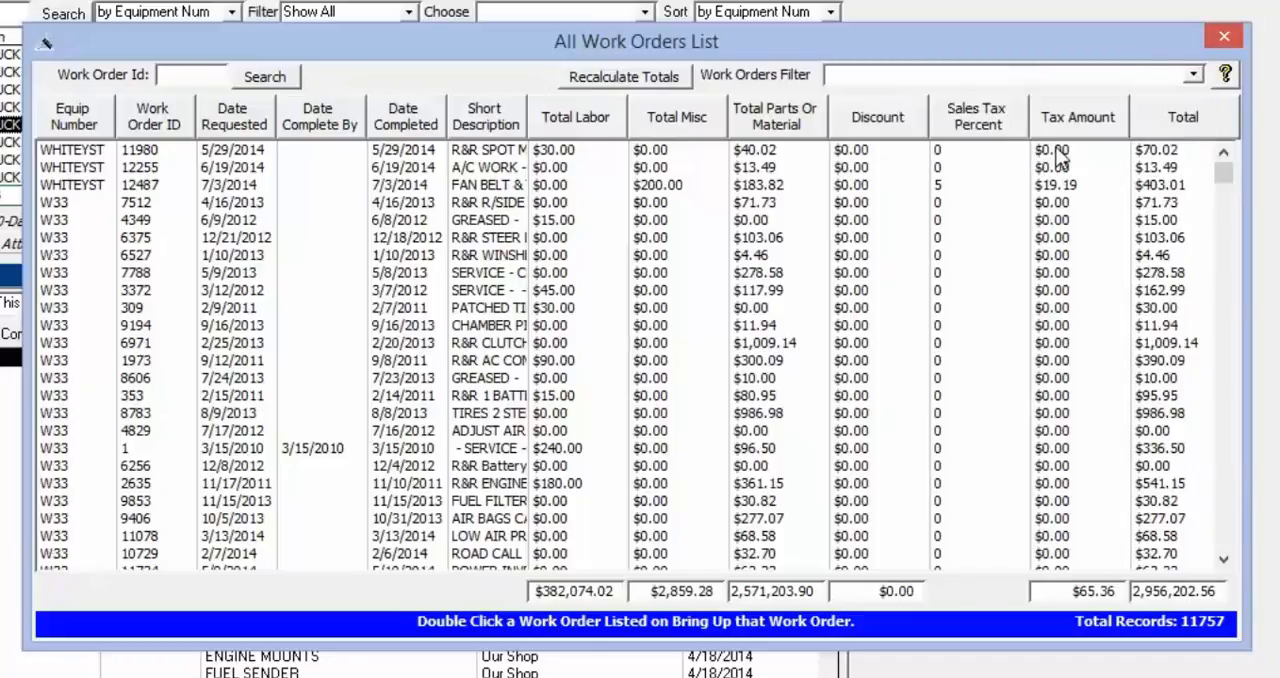
pyautogui.click(1194, 75)
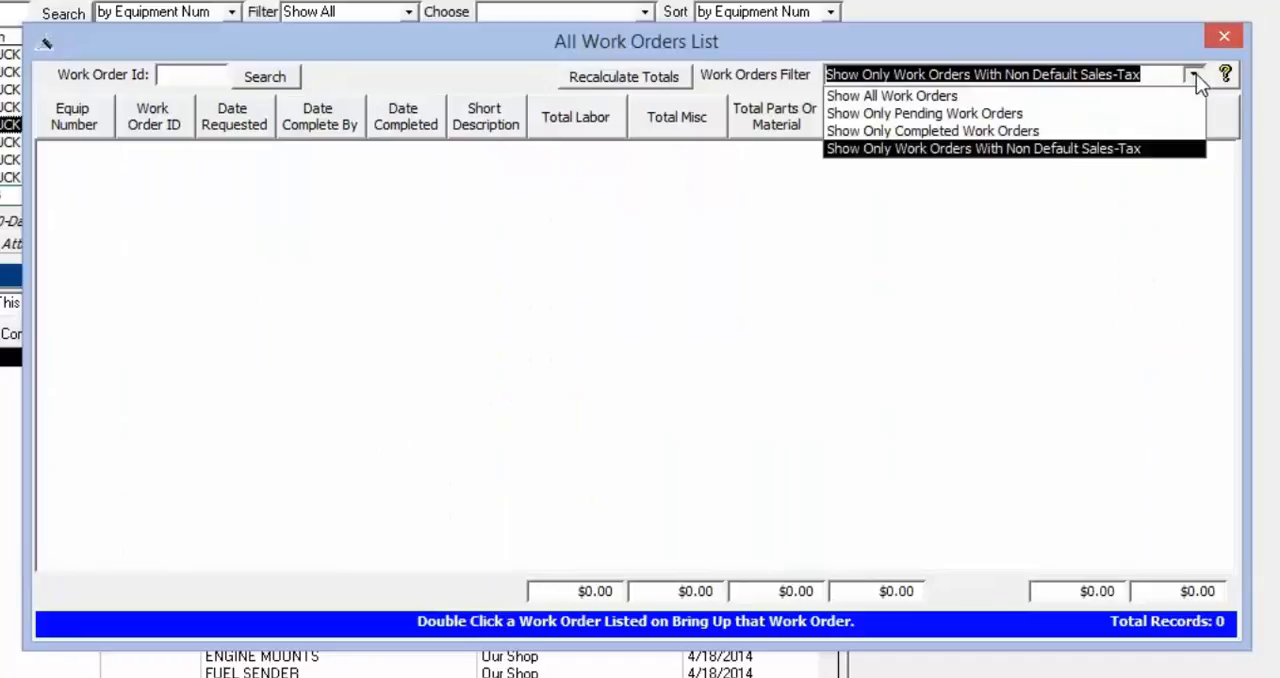
pyautogui.click(1024, 136)
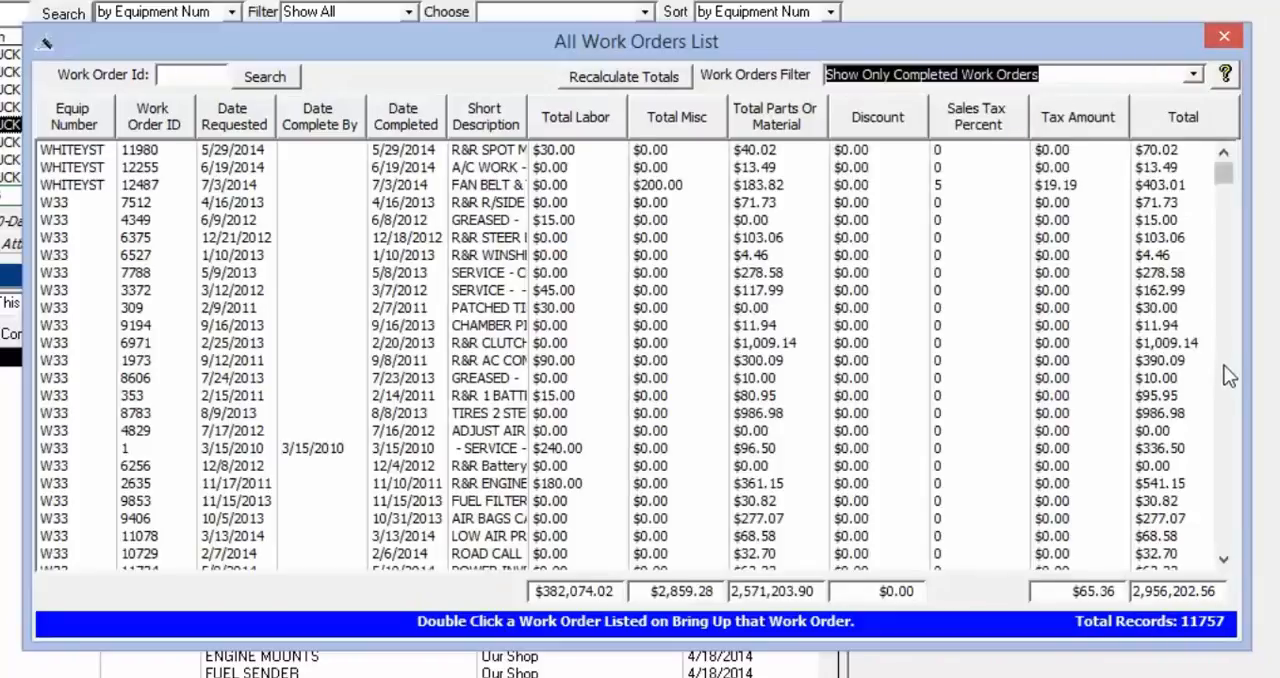
pyautogui.click(1070, 77)
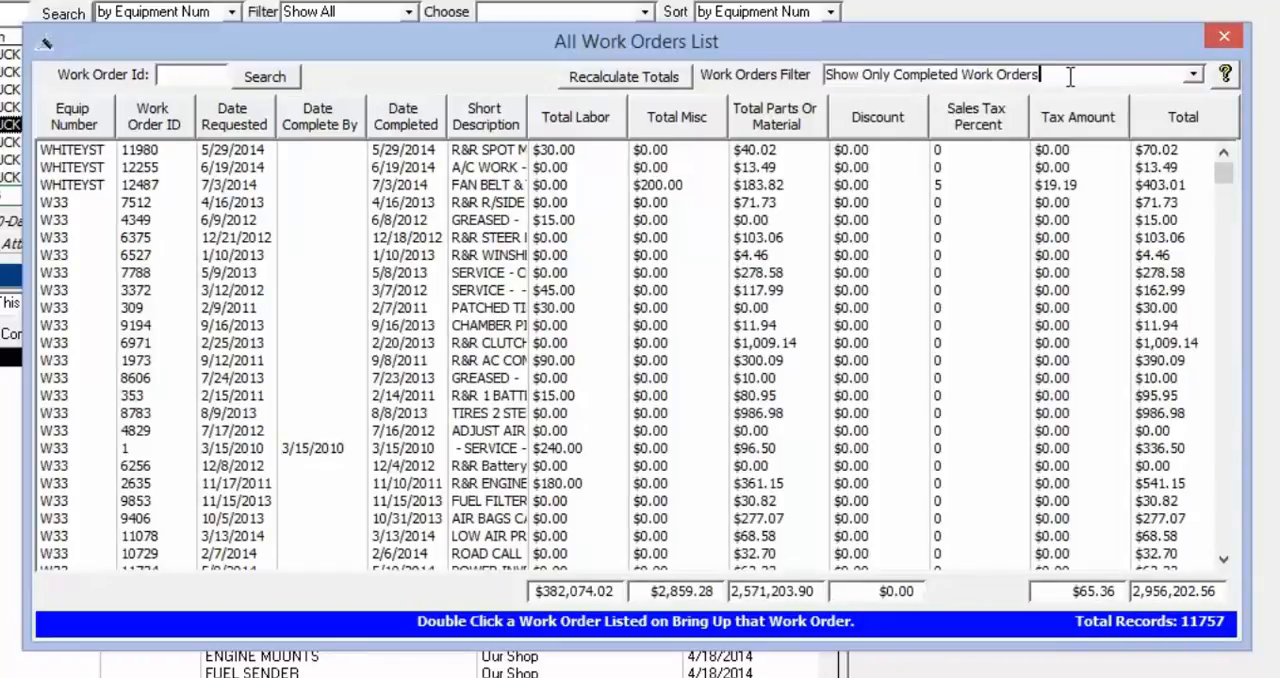
pyautogui.click(1193, 74)
pyautogui.click(1008, 119)
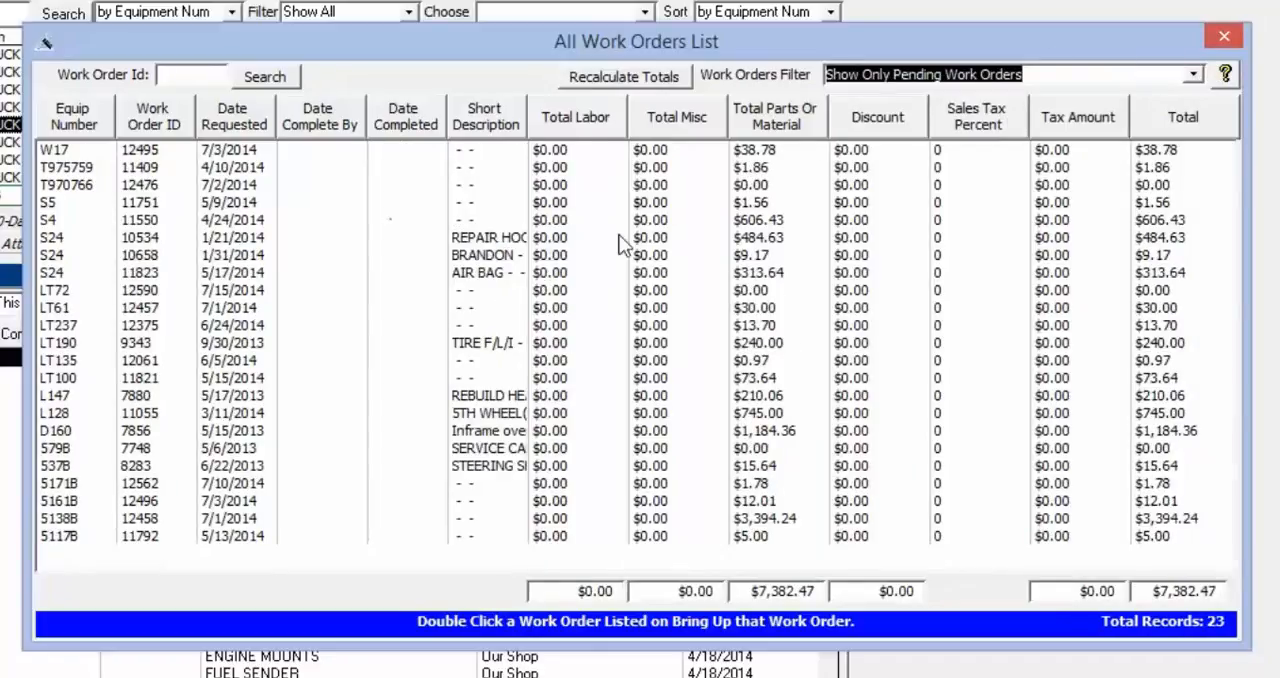
# Open equipment S24's pending REPAIR HOOD work order, review its details, save and close it, and close the work orders list
pyautogui.doubleClick(576, 237)
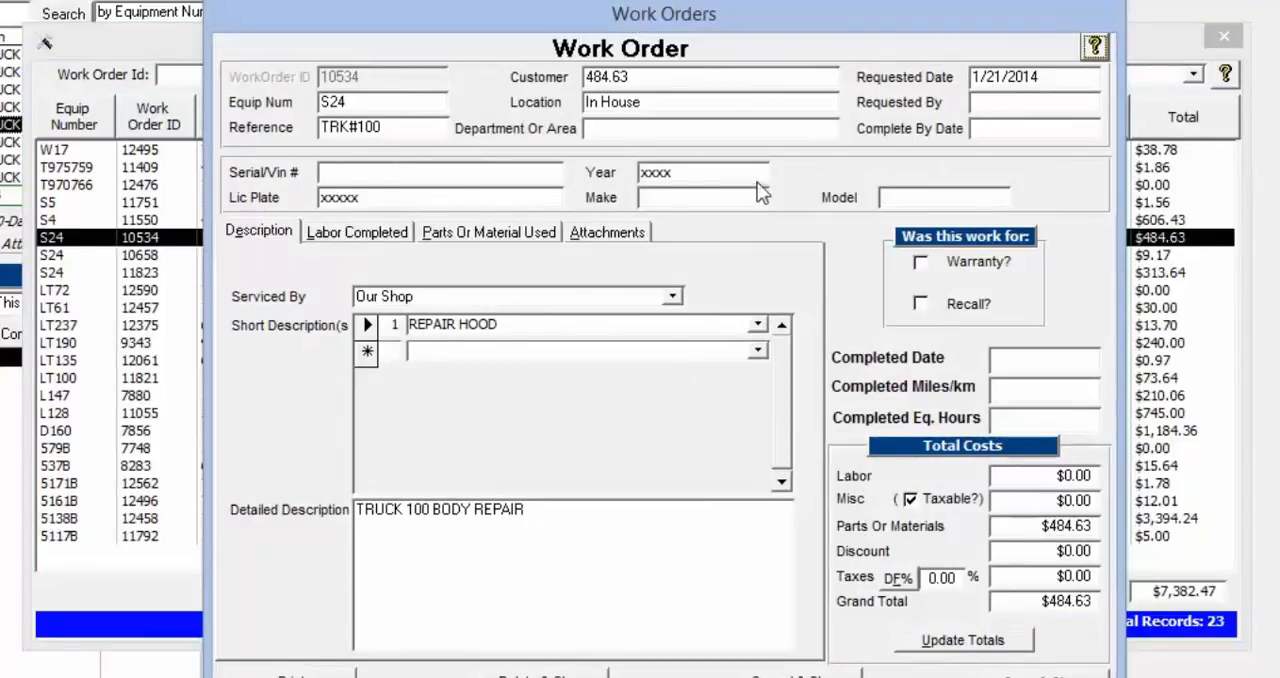
pyautogui.moveTo(749, 21); pyautogui.dragTo(747, 14)
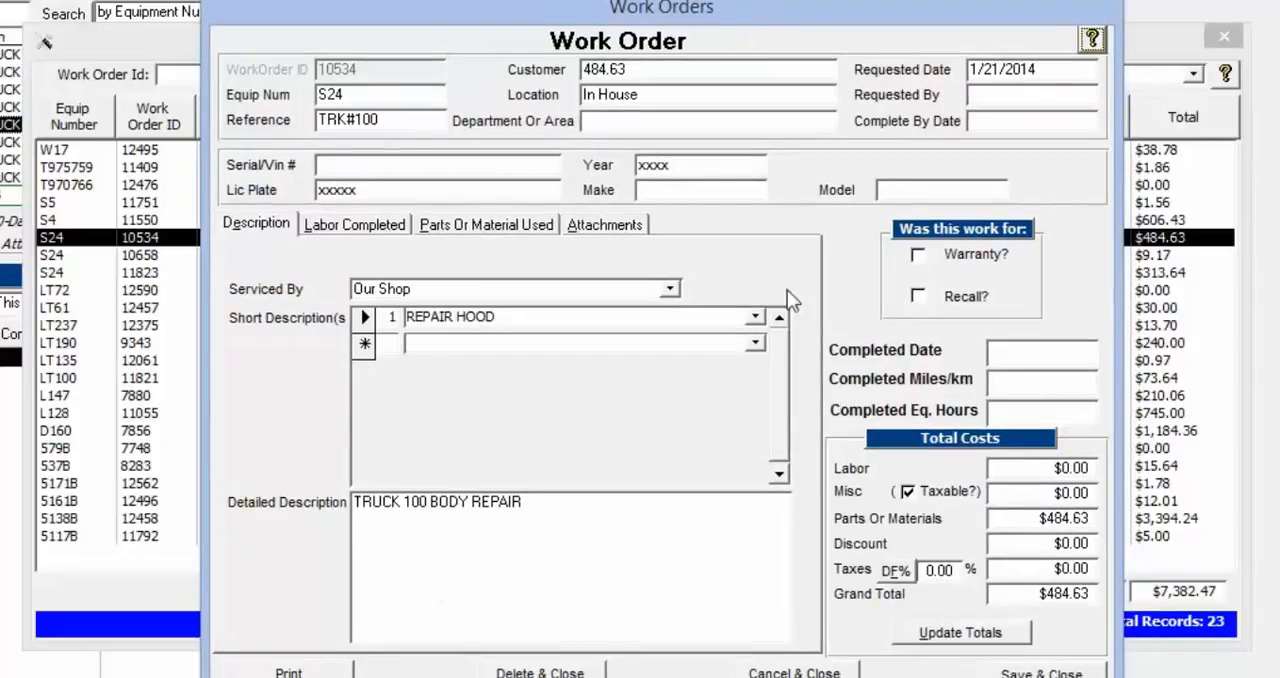
pyautogui.click(1041, 672)
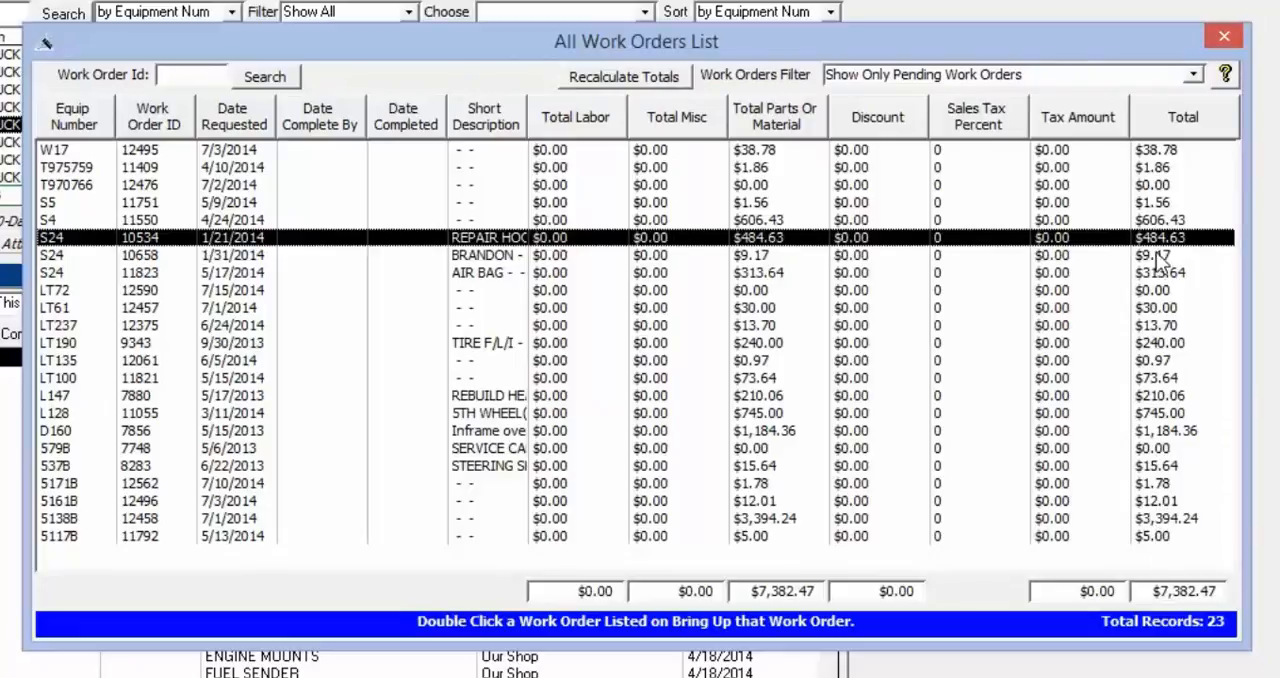
pyautogui.click(1224, 37)
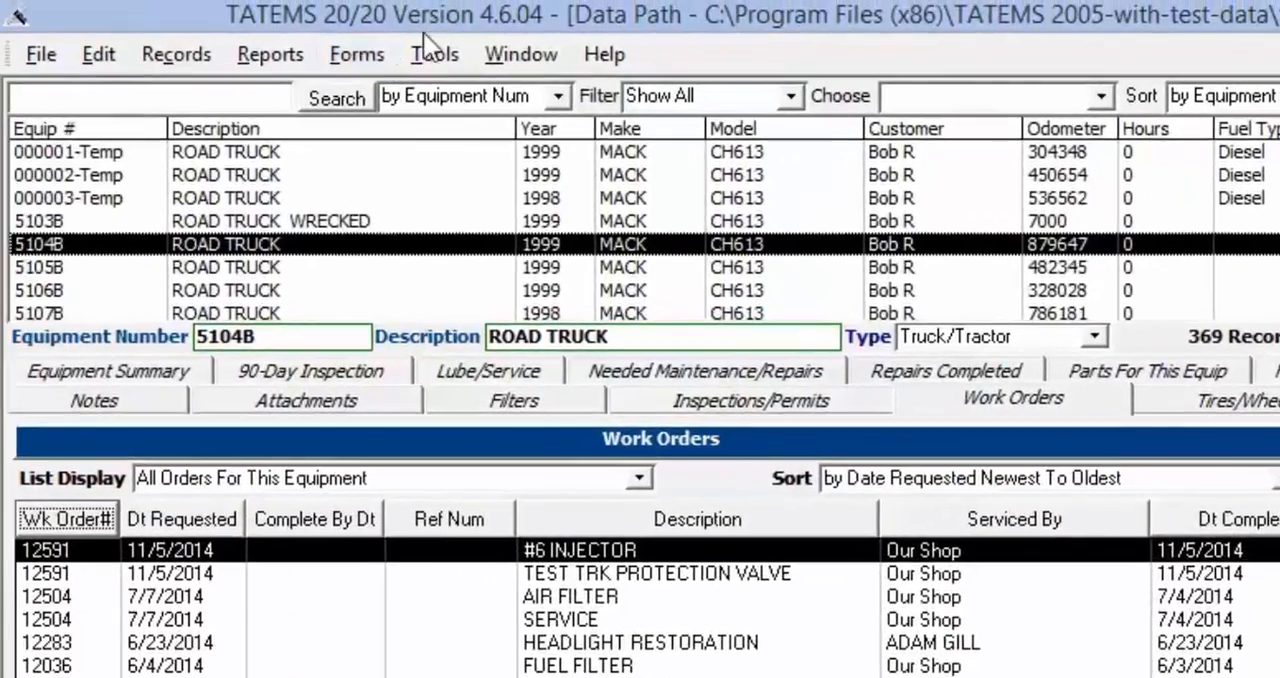
# Open the miscellaneous user preferences and examine the options for work orders and invoices
pyautogui.click(434, 54)
pyautogui.click(378, 128)
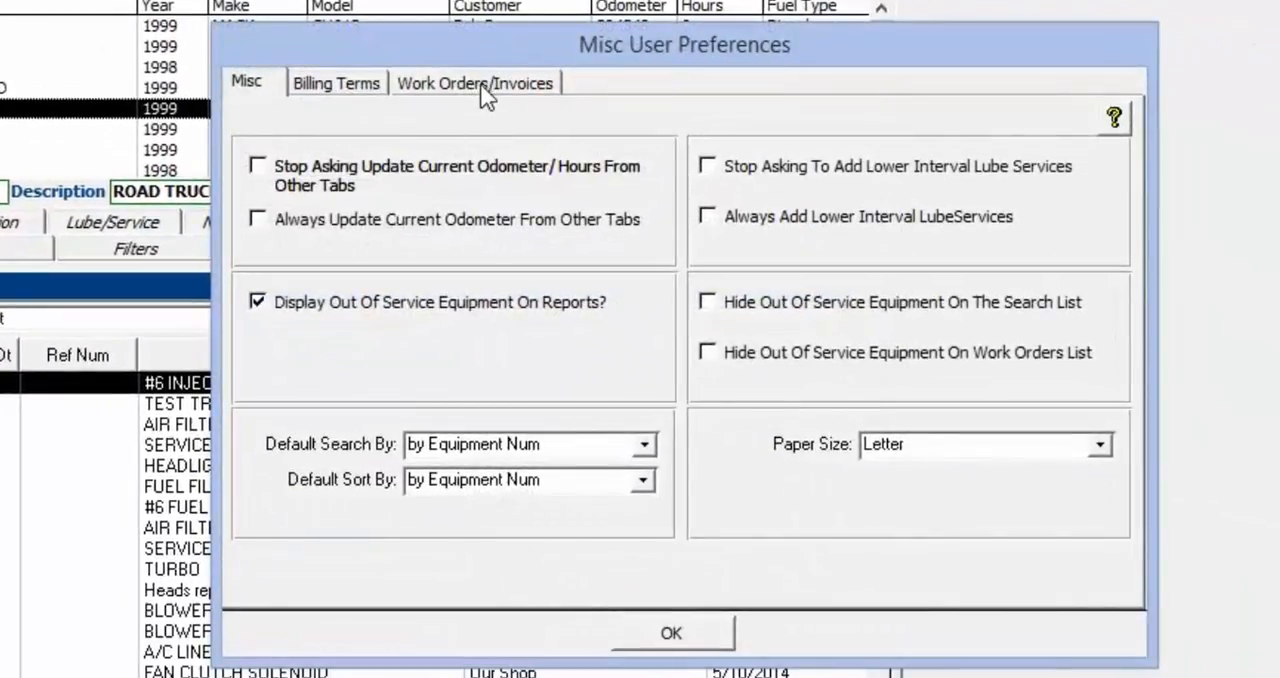
pyautogui.click(484, 95)
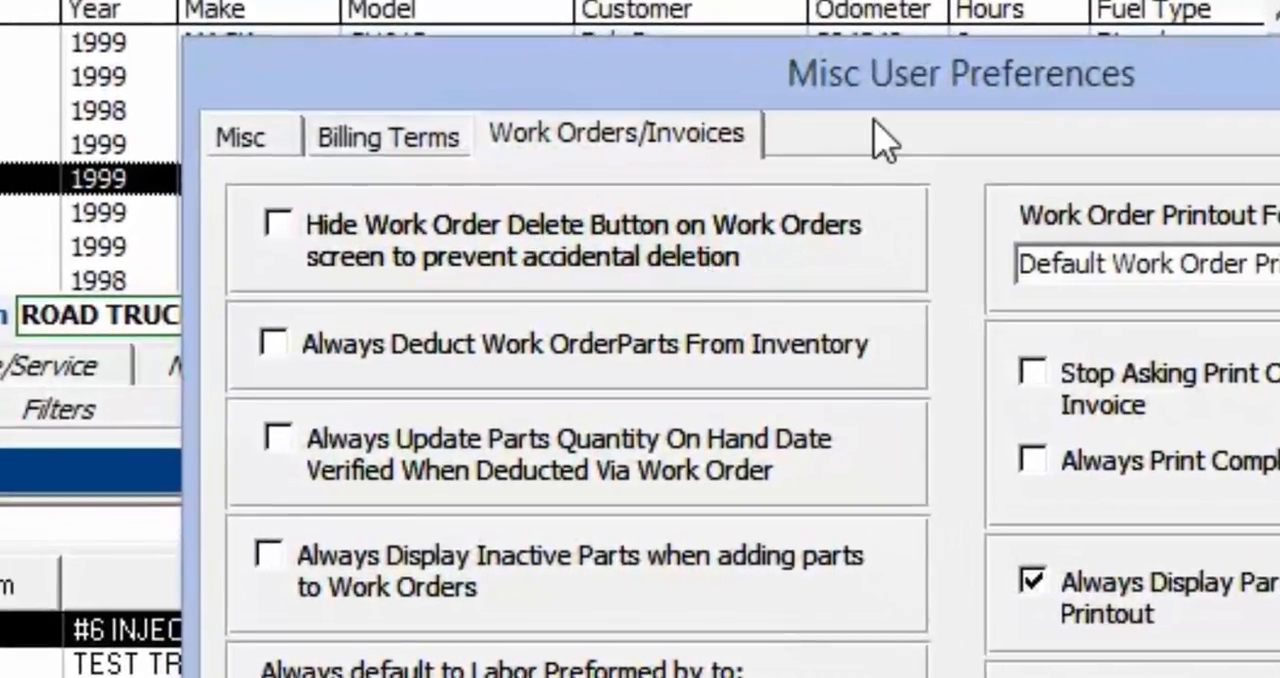
pyautogui.moveTo(903, 94); pyautogui.dragTo(845, 100)
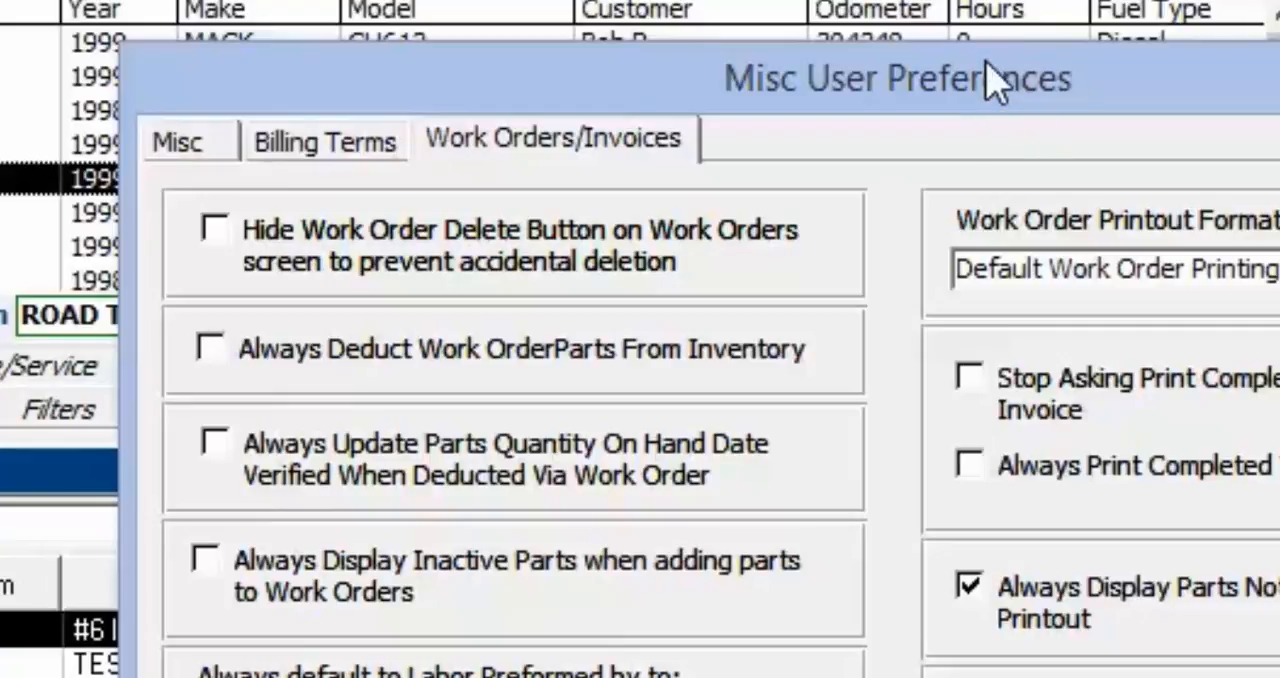
pyautogui.moveTo(1005, 95); pyautogui.dragTo(948, 52)
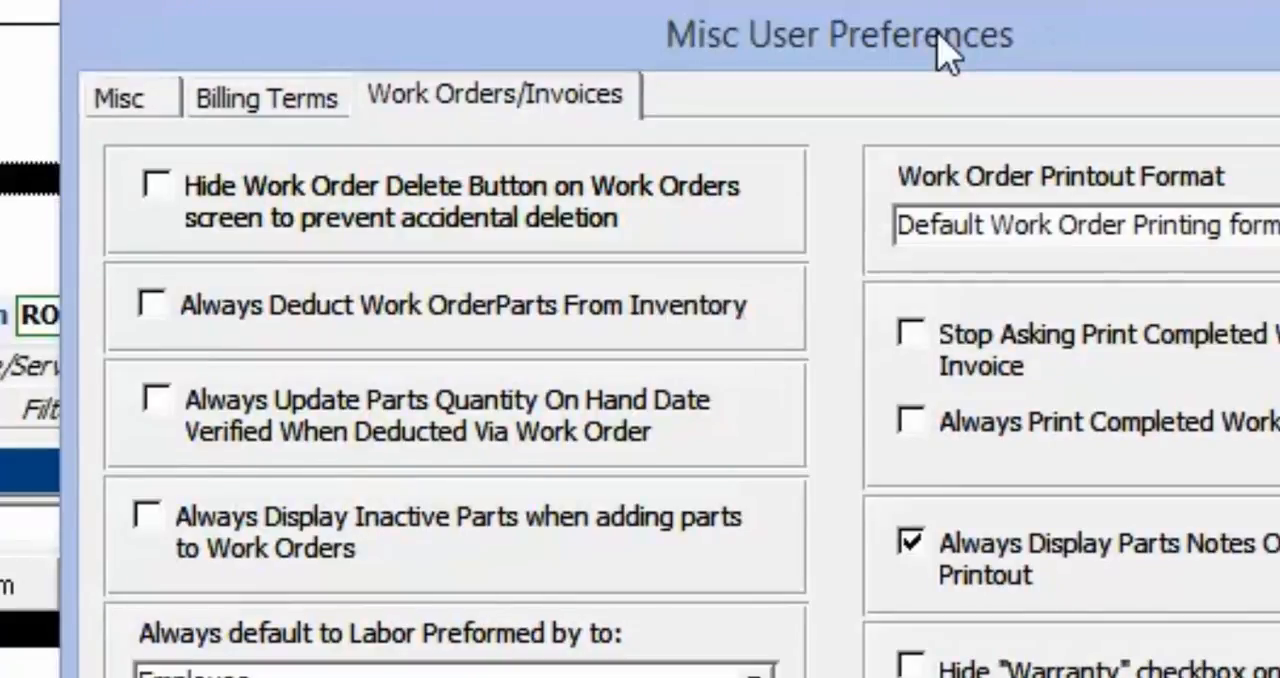
pyautogui.moveTo(938, 33); pyautogui.dragTo(943, 33)
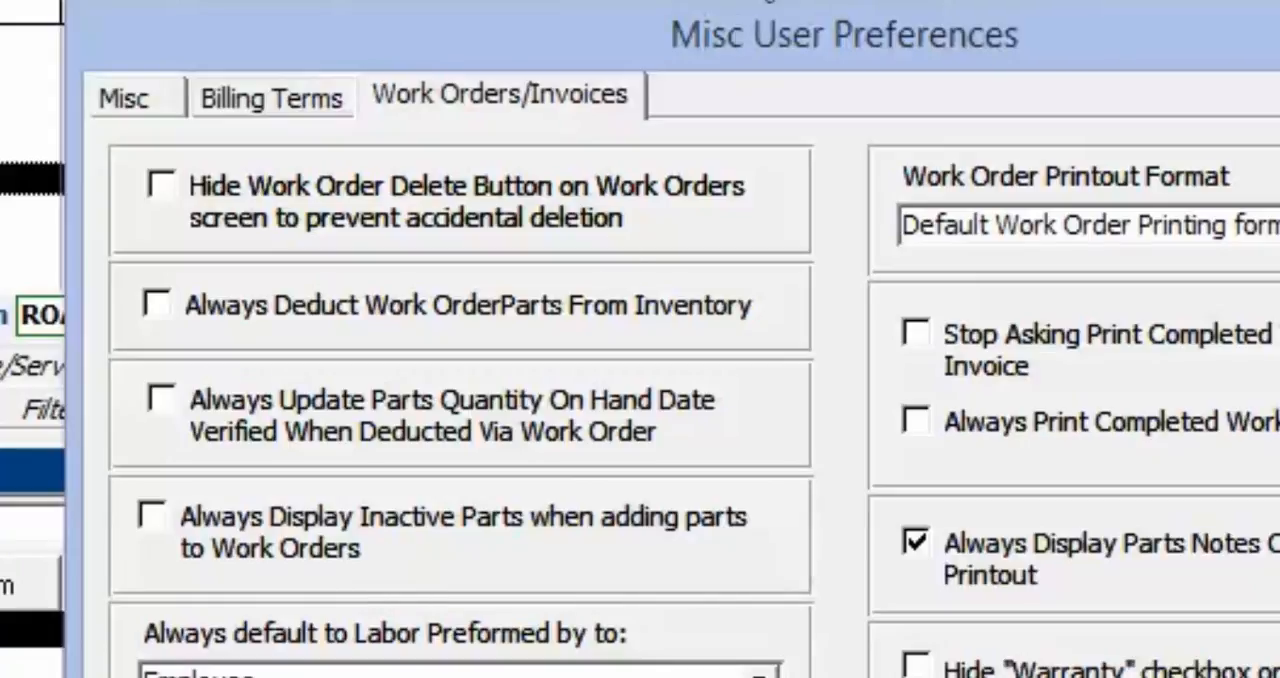
pyautogui.moveTo(771, 43); pyautogui.dragTo(757, 43)
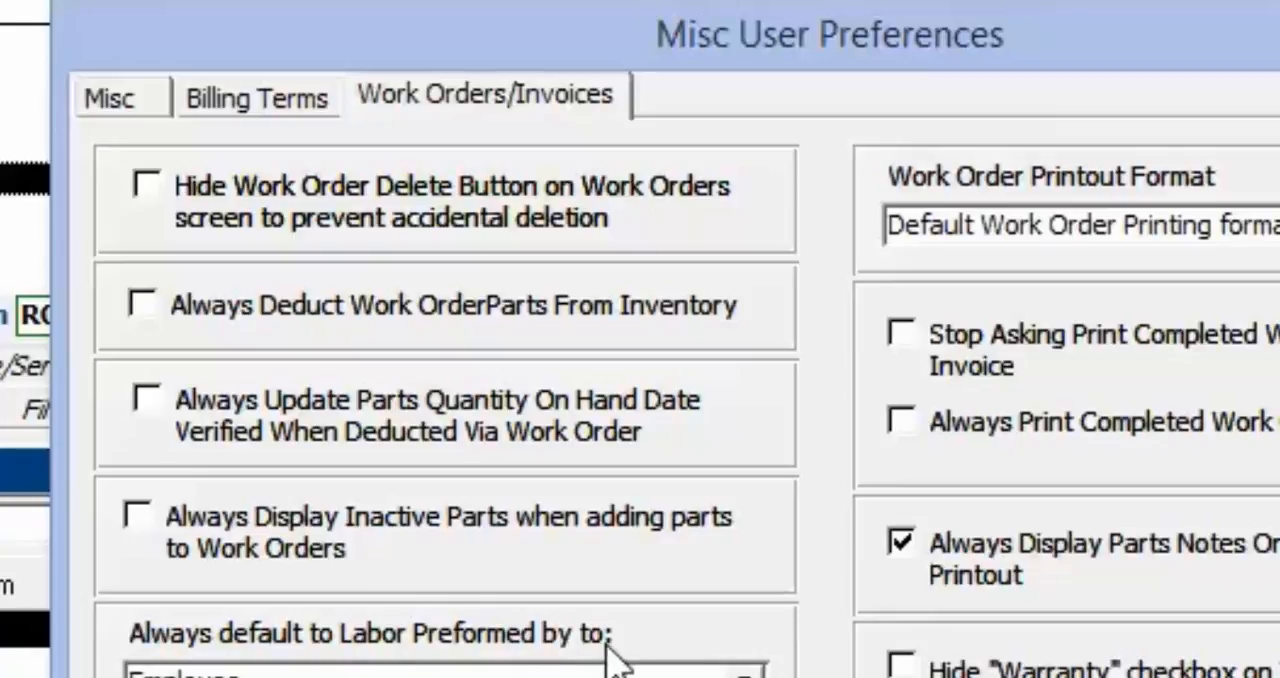
# Look through the choices for default labor performer and work order printout format without changing them, and close the preferences
pyautogui.click(744, 676)
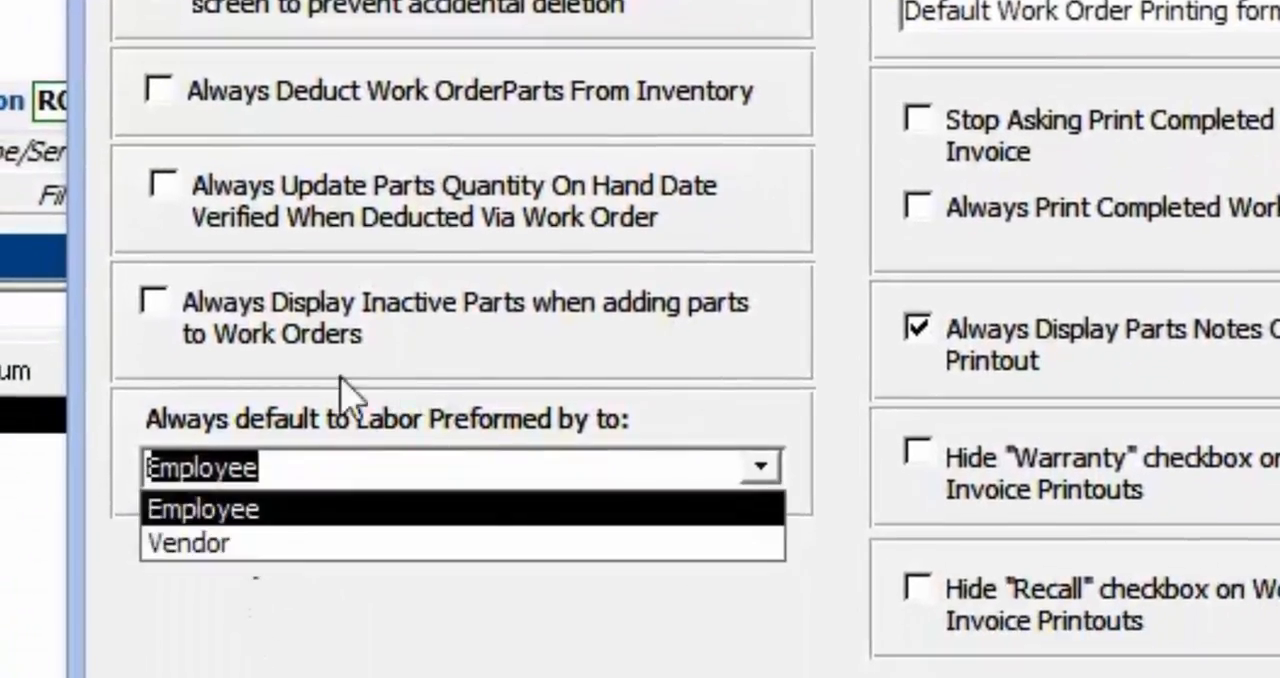
pyautogui.click(424, 370)
pyautogui.click(412, 345)
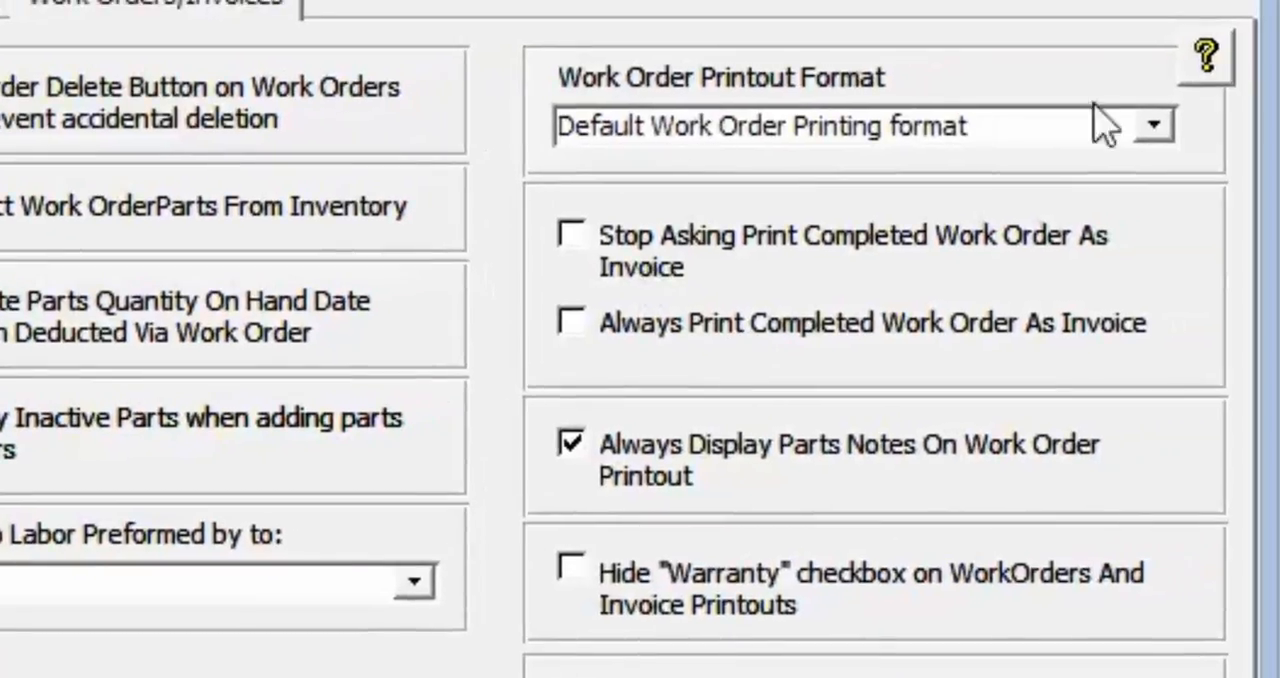
pyautogui.click(1154, 125)
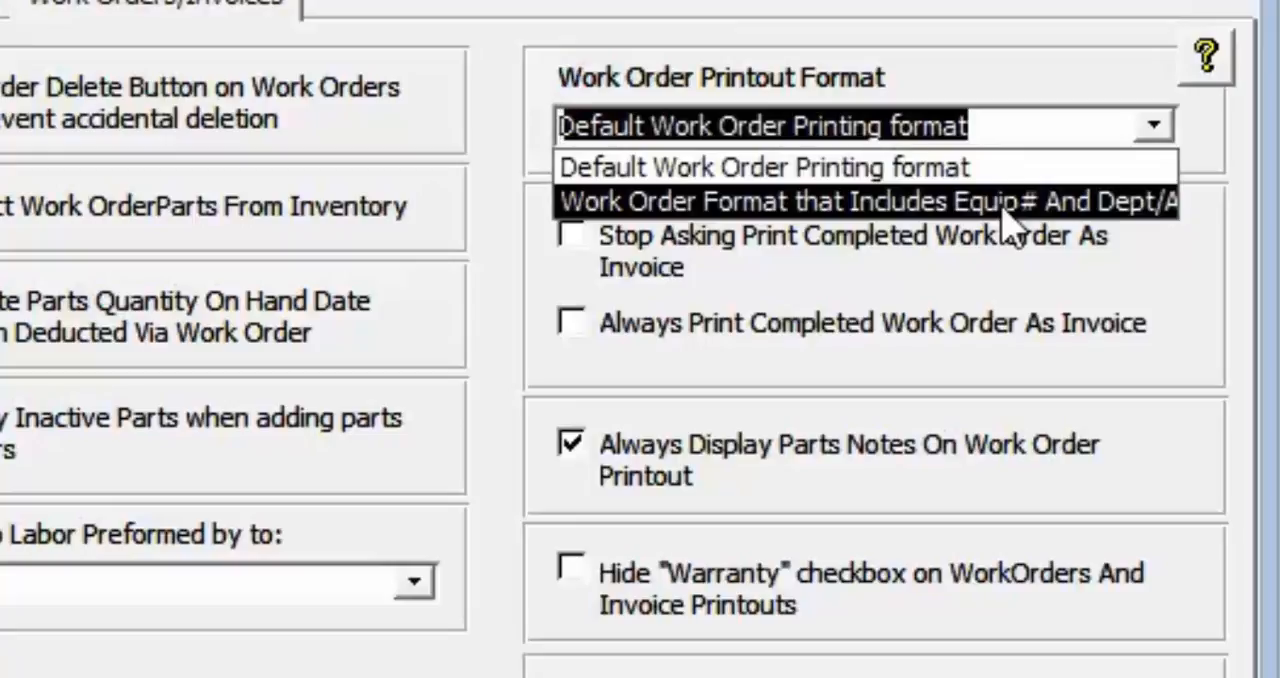
pyautogui.click(840, 296)
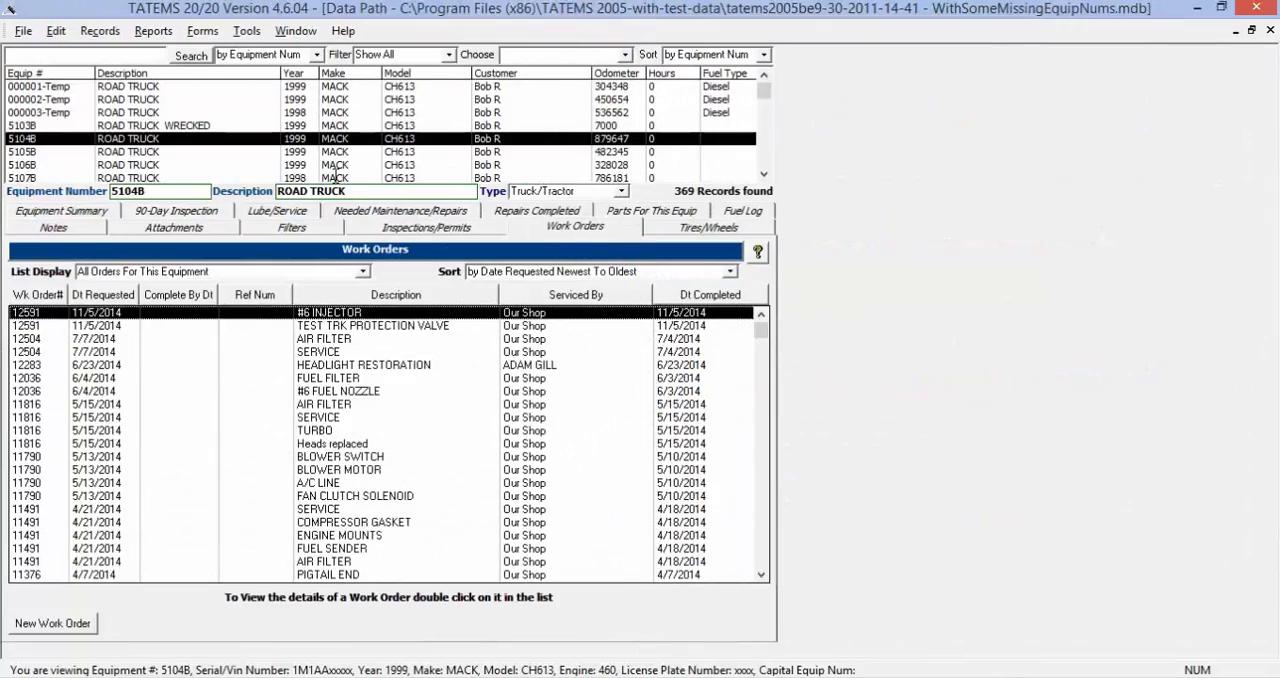
# Open the company information and examine the default sales tax percentage and the sales tax options for labor and misc items
pyautogui.click(56, 31)
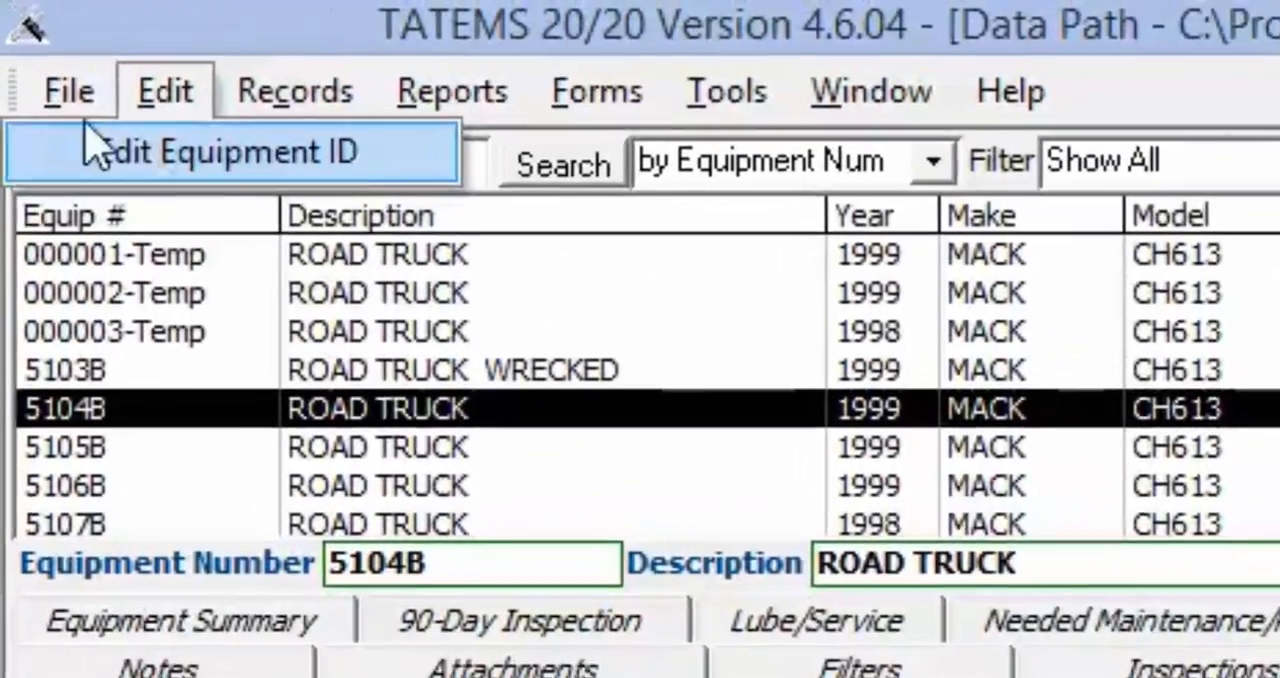
pyautogui.moveTo(69, 91)
pyautogui.click(115, 155)
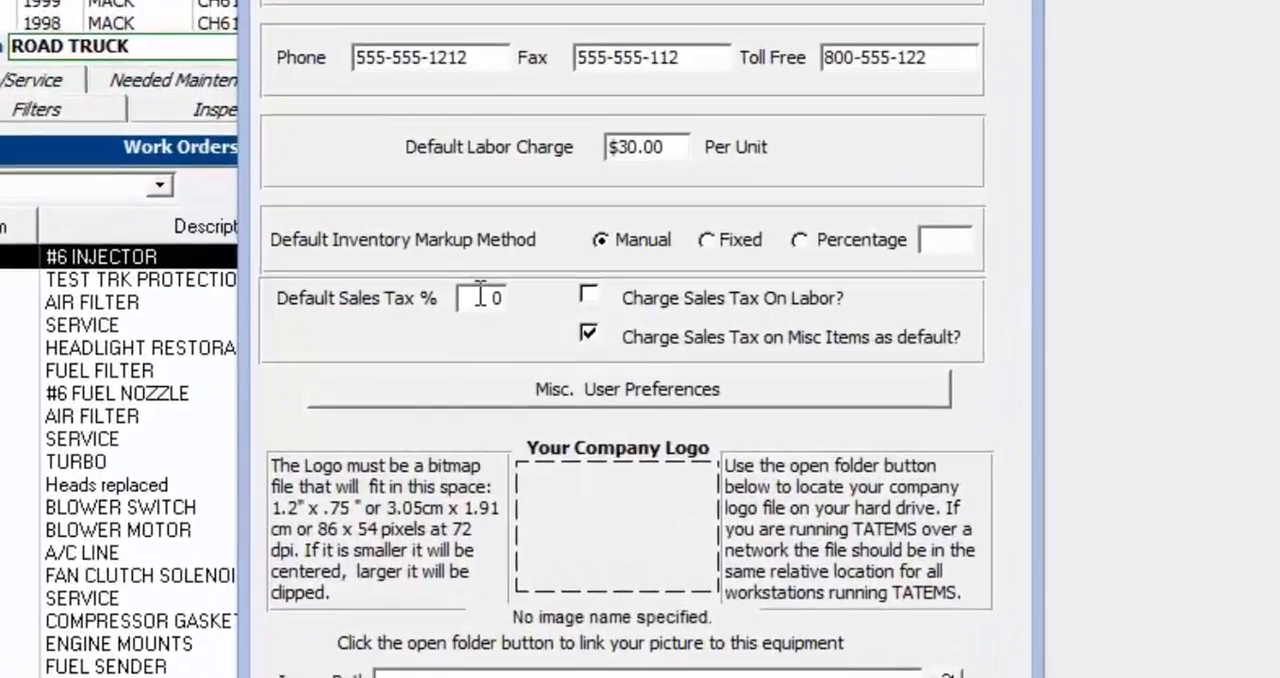
pyautogui.doubleClick(480, 296)
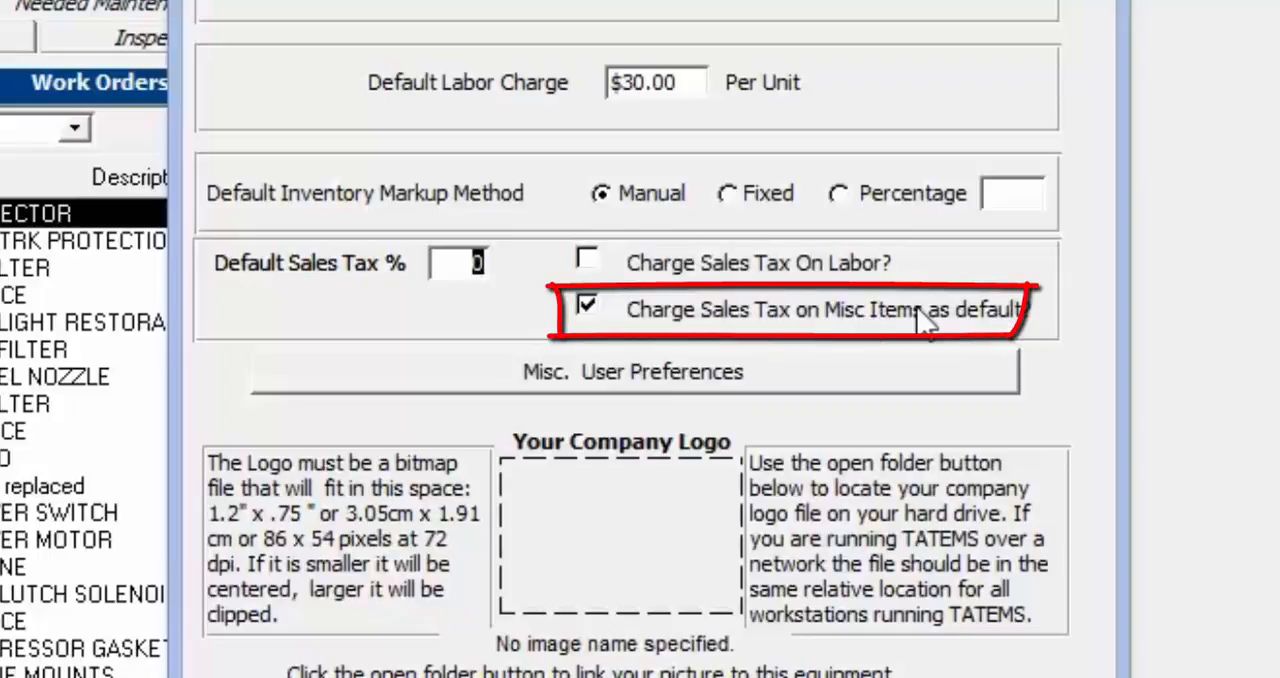
pyautogui.moveTo(695, 95); pyautogui.dragTo(571, 83)
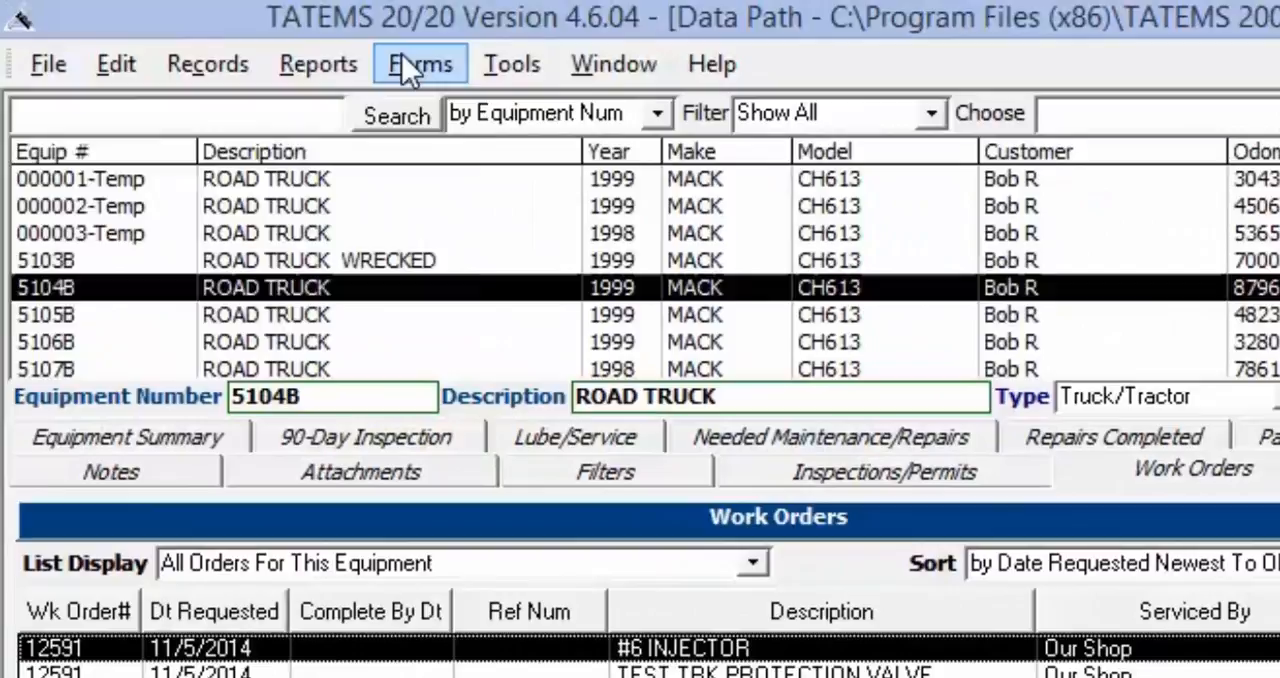
# Open the selection of additional reports, set the report type to Work Orders, and look over the available reports
pyautogui.click(405, 65)
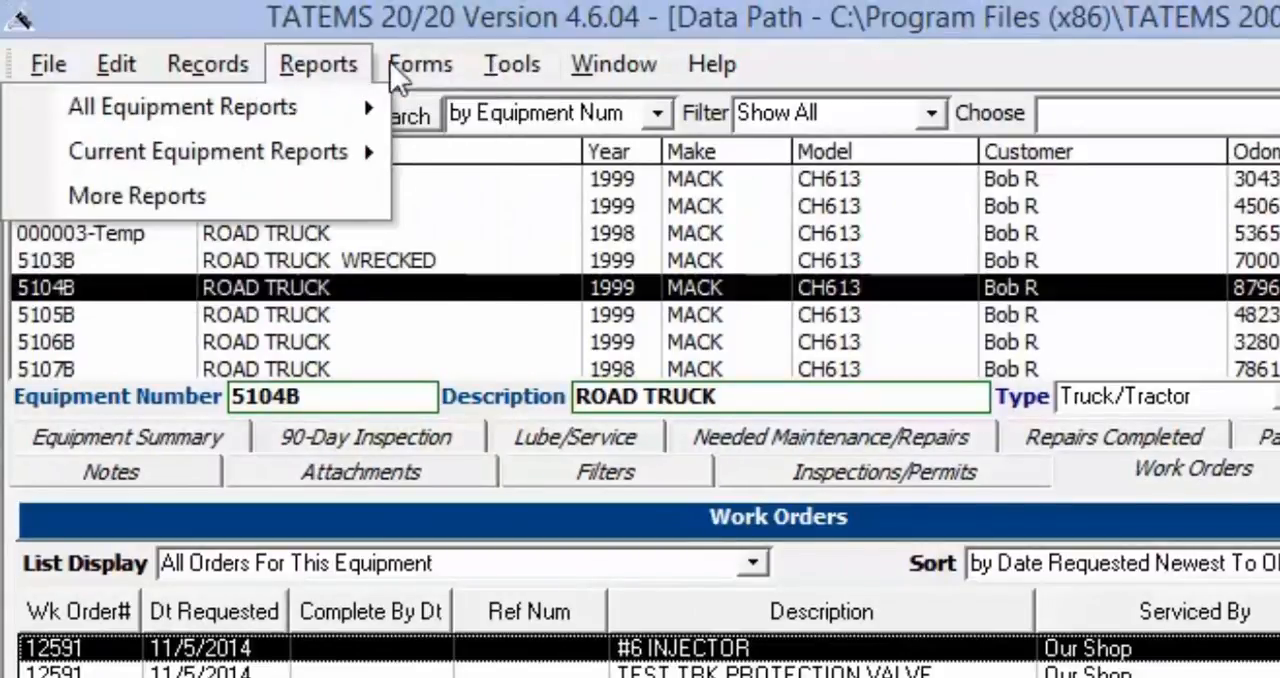
pyautogui.click(246, 199)
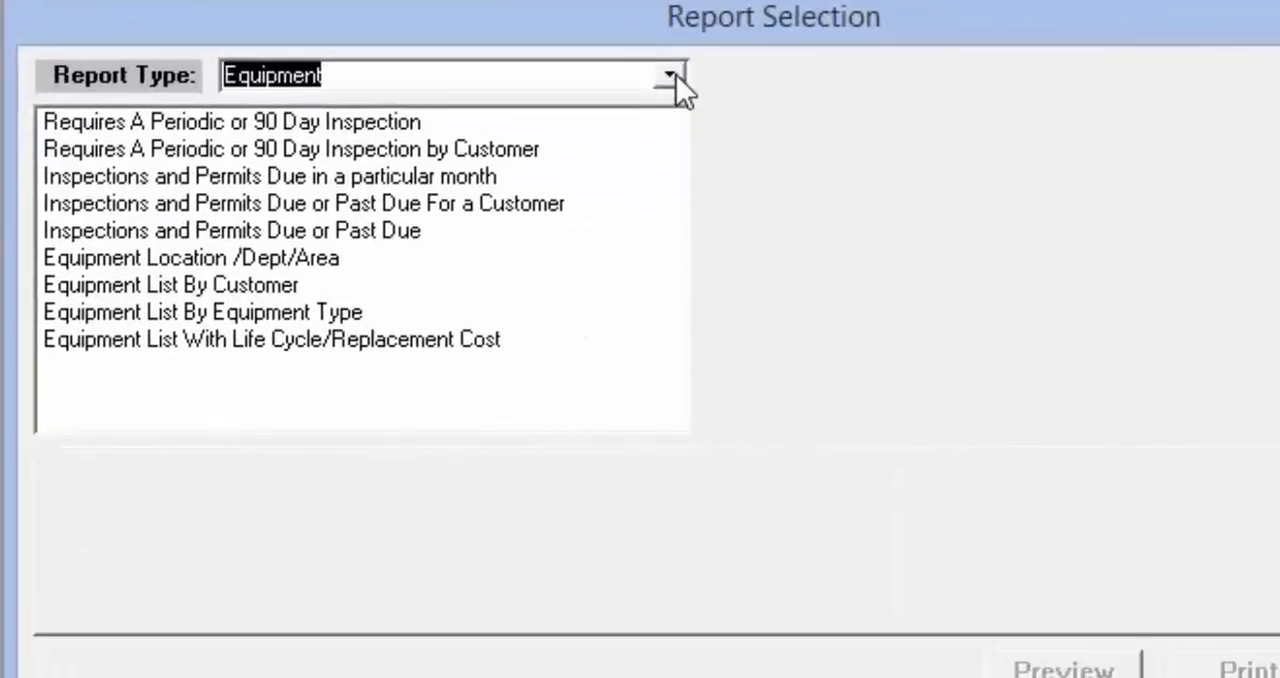
pyautogui.click(781, 121)
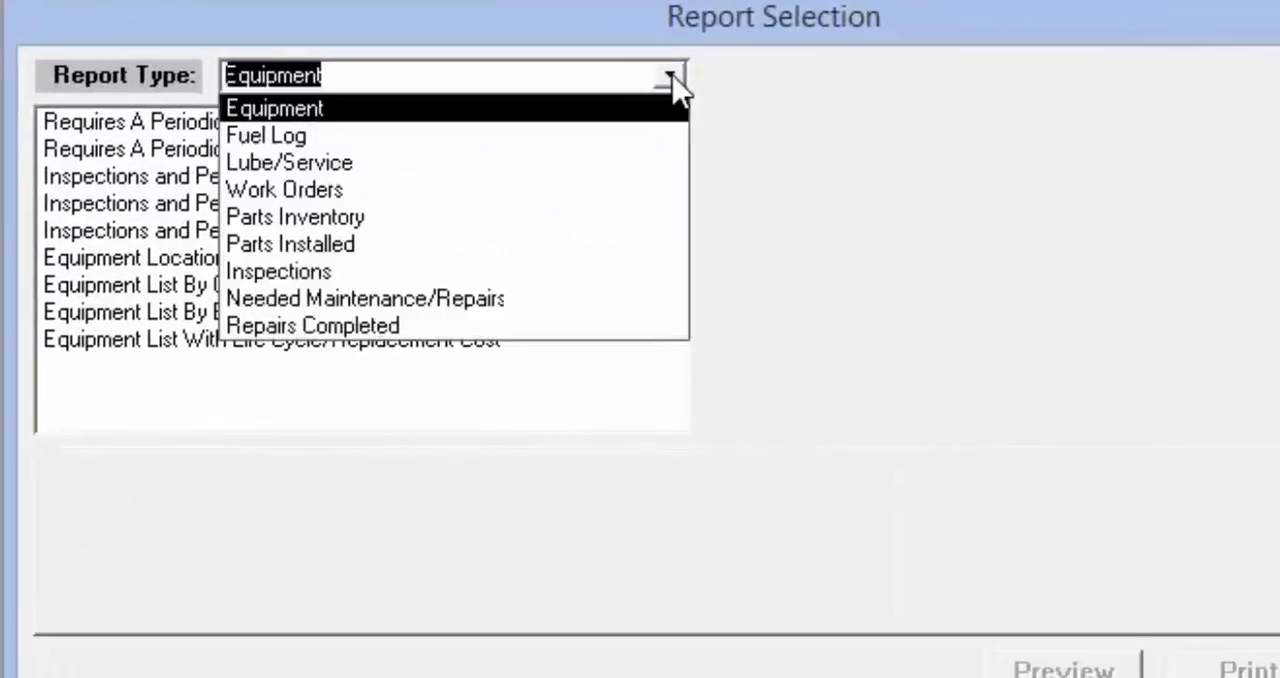
pyautogui.click(392, 196)
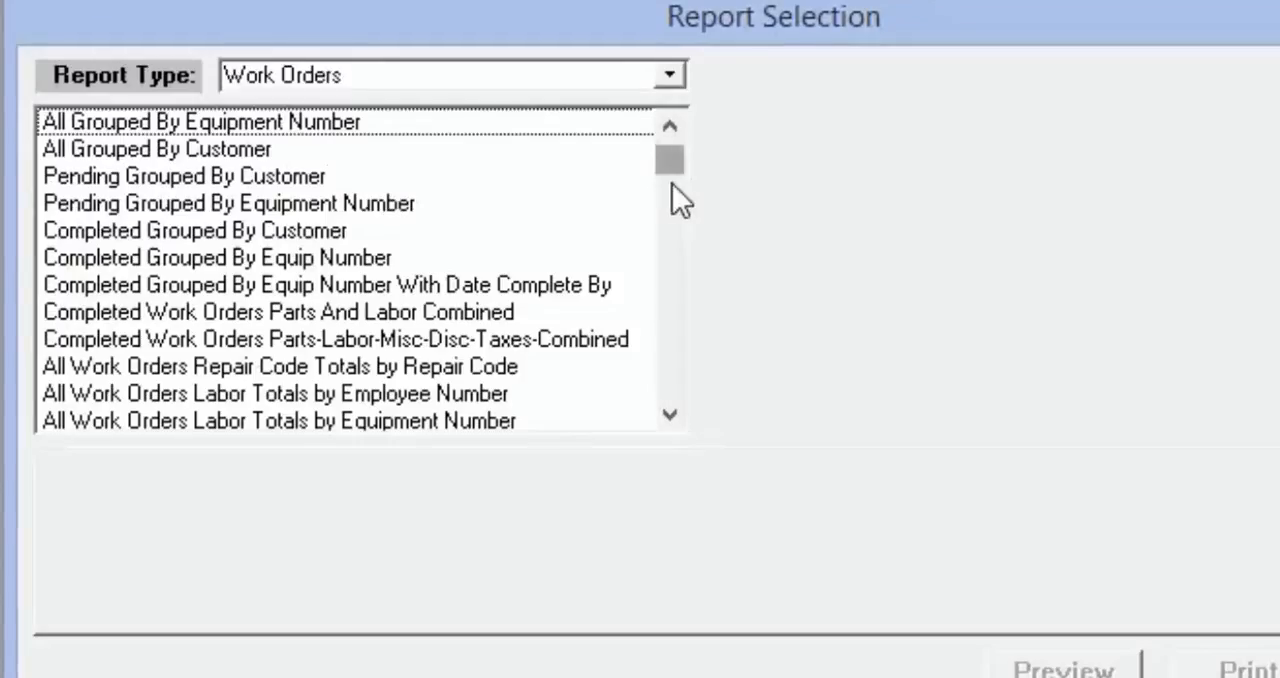
pyautogui.scroll(-4, 672, 285)
pyautogui.scroll(5, 676, 405)
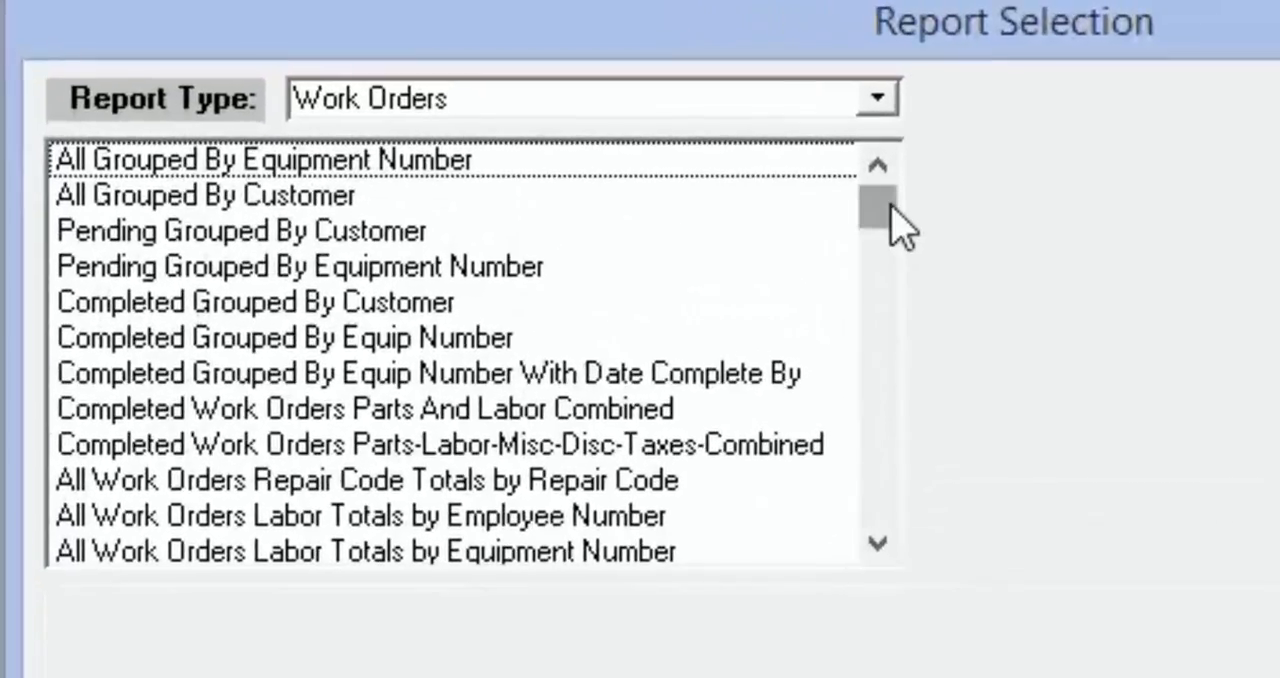
# Examine the available criteria for the pending by customer, completed combined, and labor totals work order reports
pyautogui.click(321, 232)
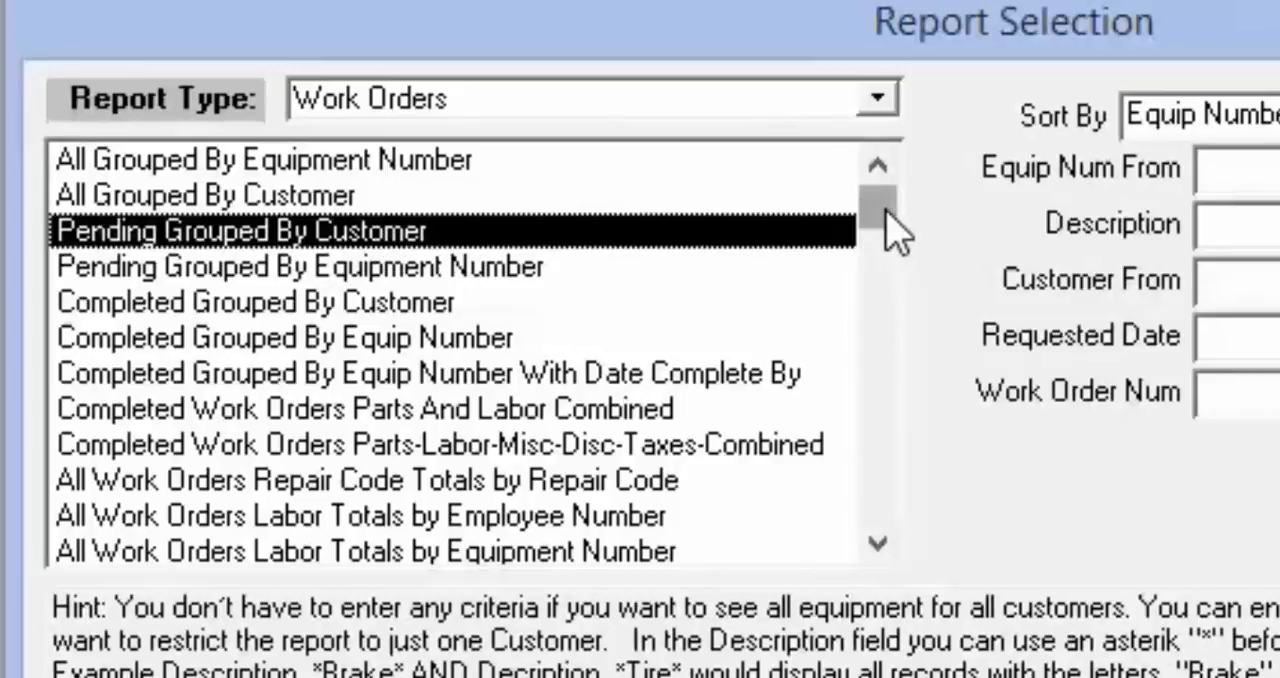
pyautogui.scroll(-3, 734, 343)
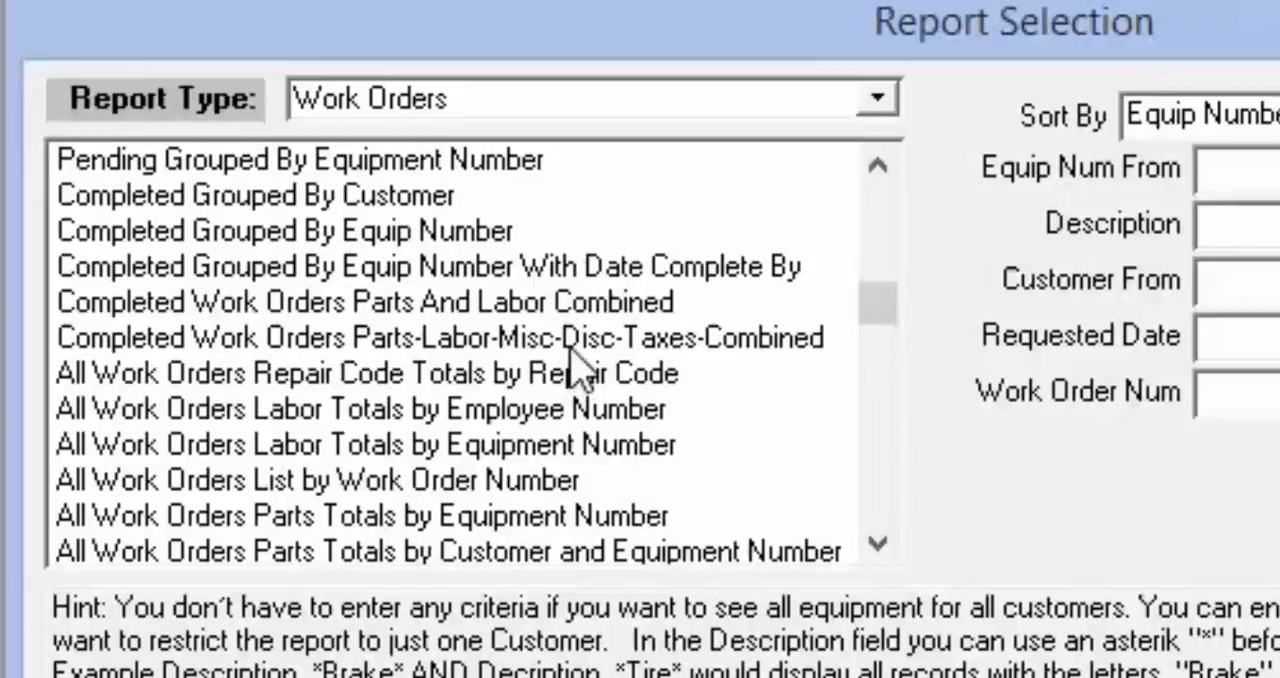
pyautogui.click(572, 345)
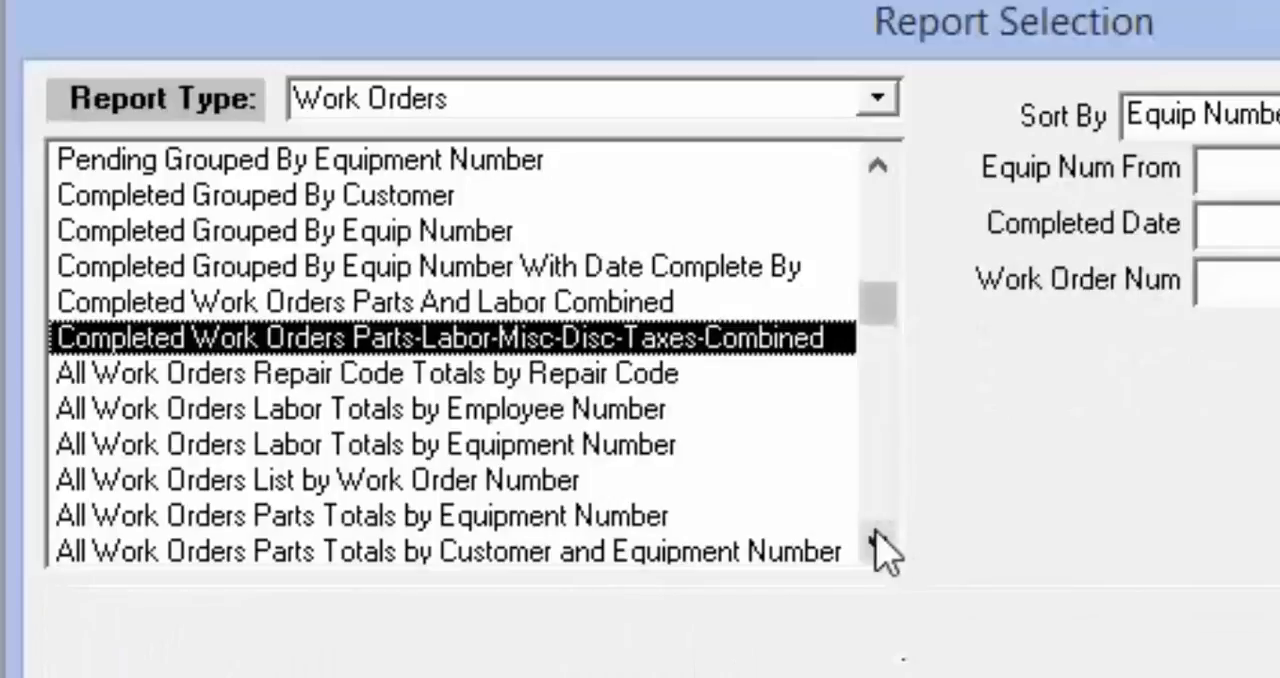
pyautogui.click(880, 545)
pyautogui.click(880, 545)
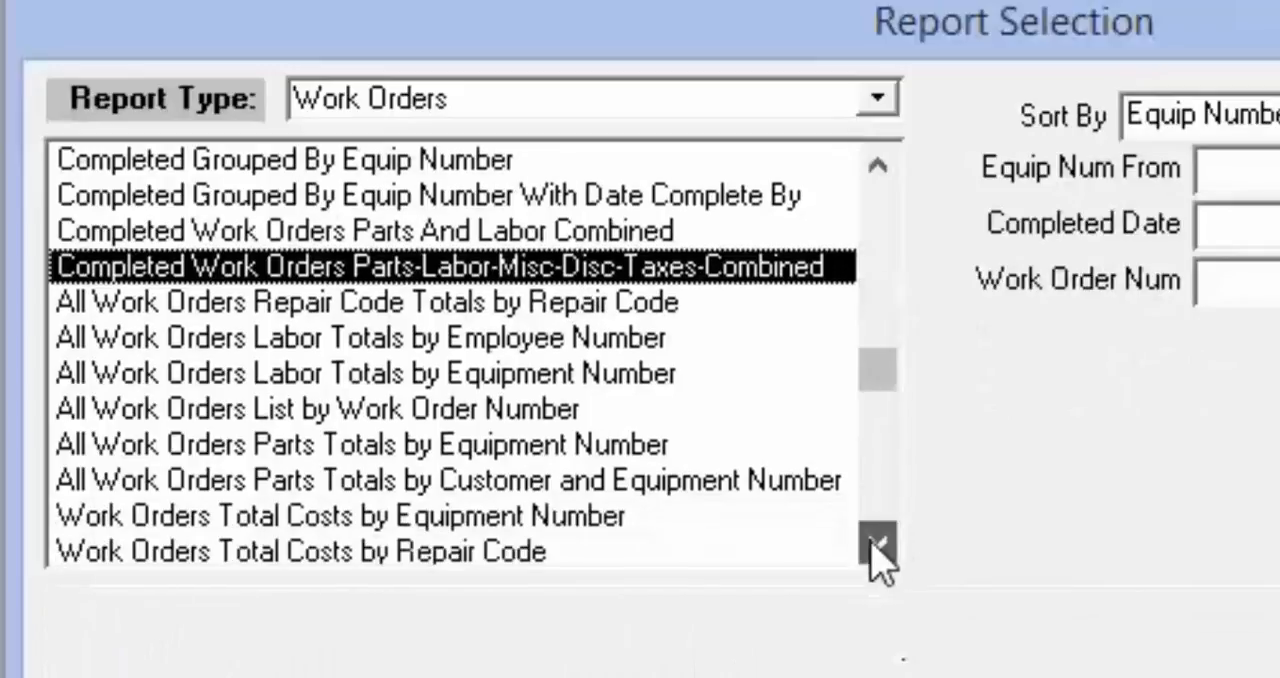
pyautogui.click(541, 347)
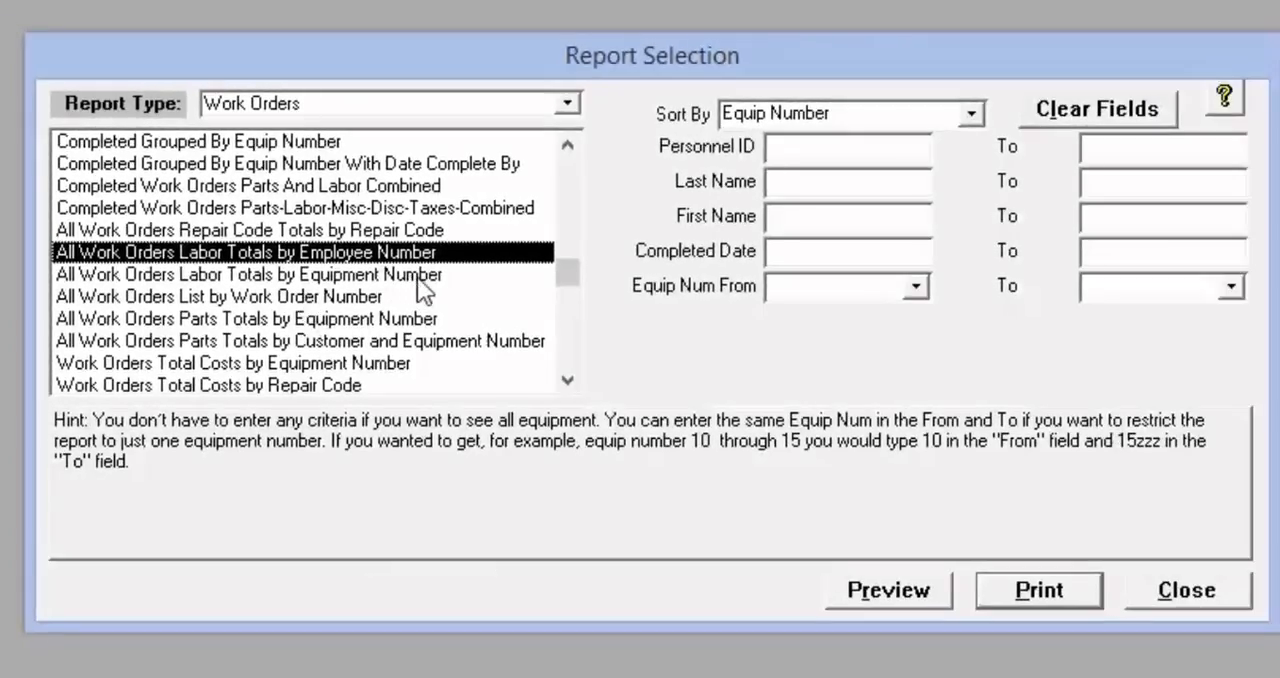
pyautogui.click(417, 277)
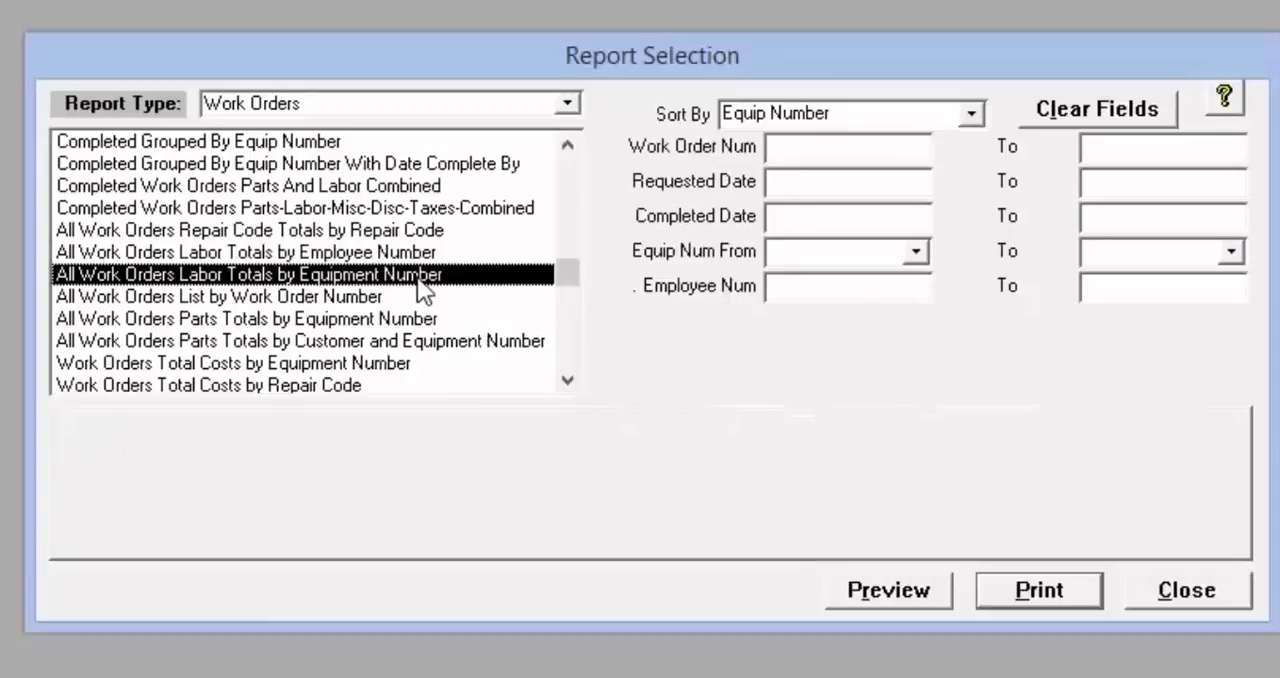
# Look over the remaining work order reports, including total costs by repair code, and close the report selection
pyautogui.click(567, 380)
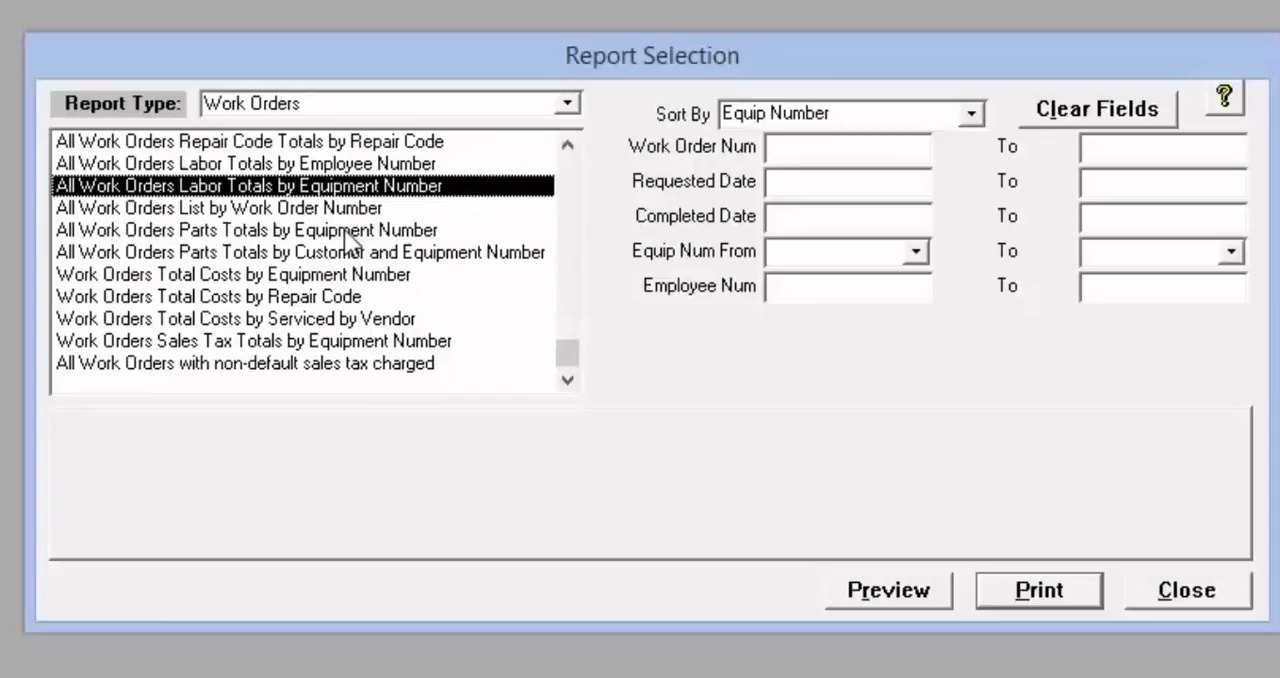
pyautogui.click(344, 229)
pyautogui.click(372, 302)
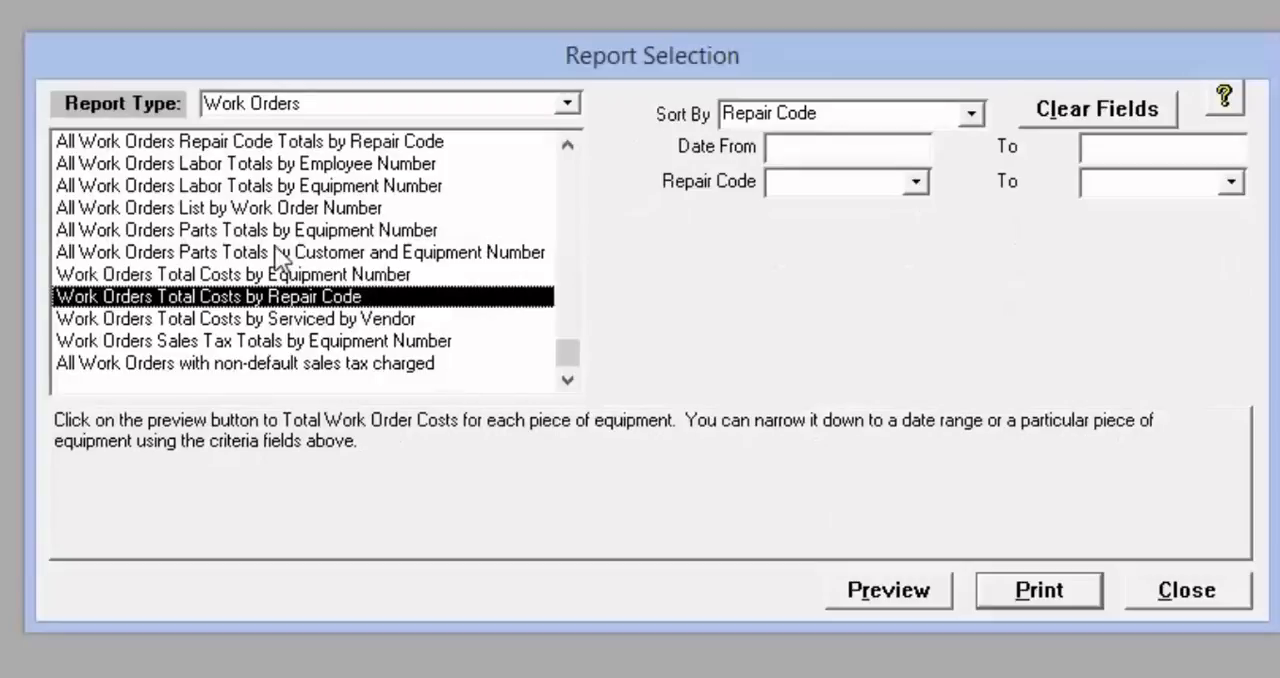
pyautogui.moveTo(569, 350); pyautogui.dragTo(617, 60)
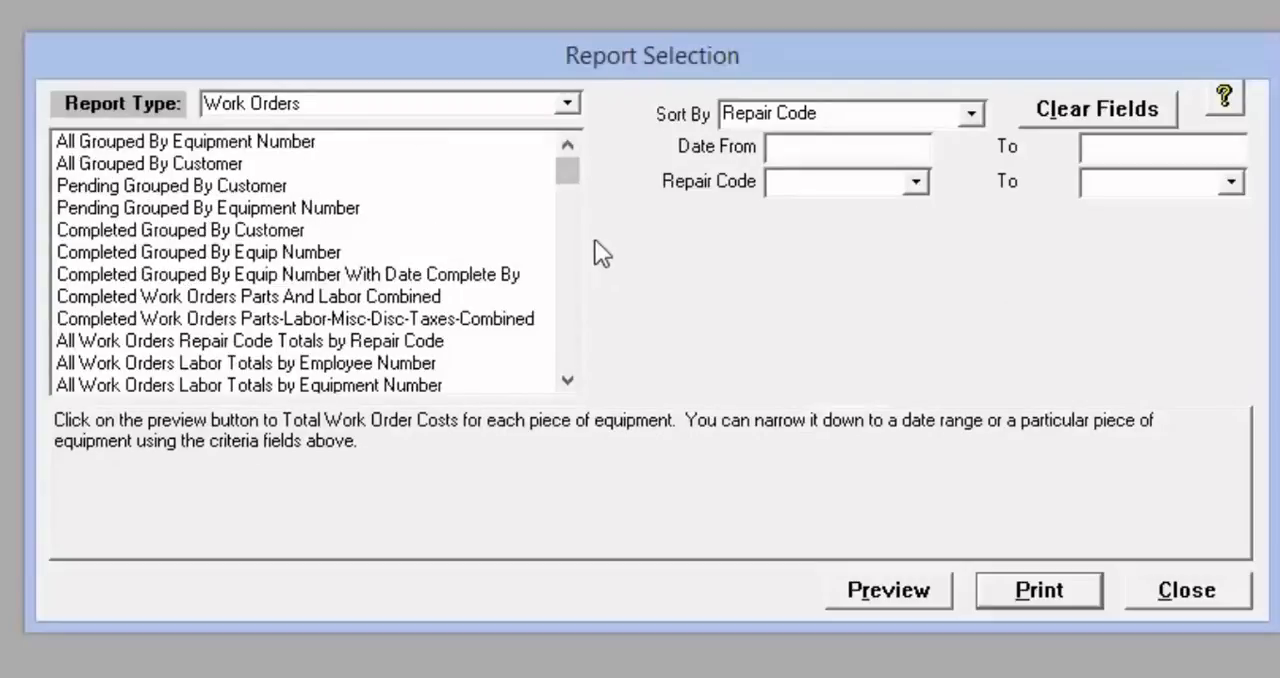
pyautogui.click(510, 98)
pyautogui.moveTo(506, 46); pyautogui.dragTo(464, 49)
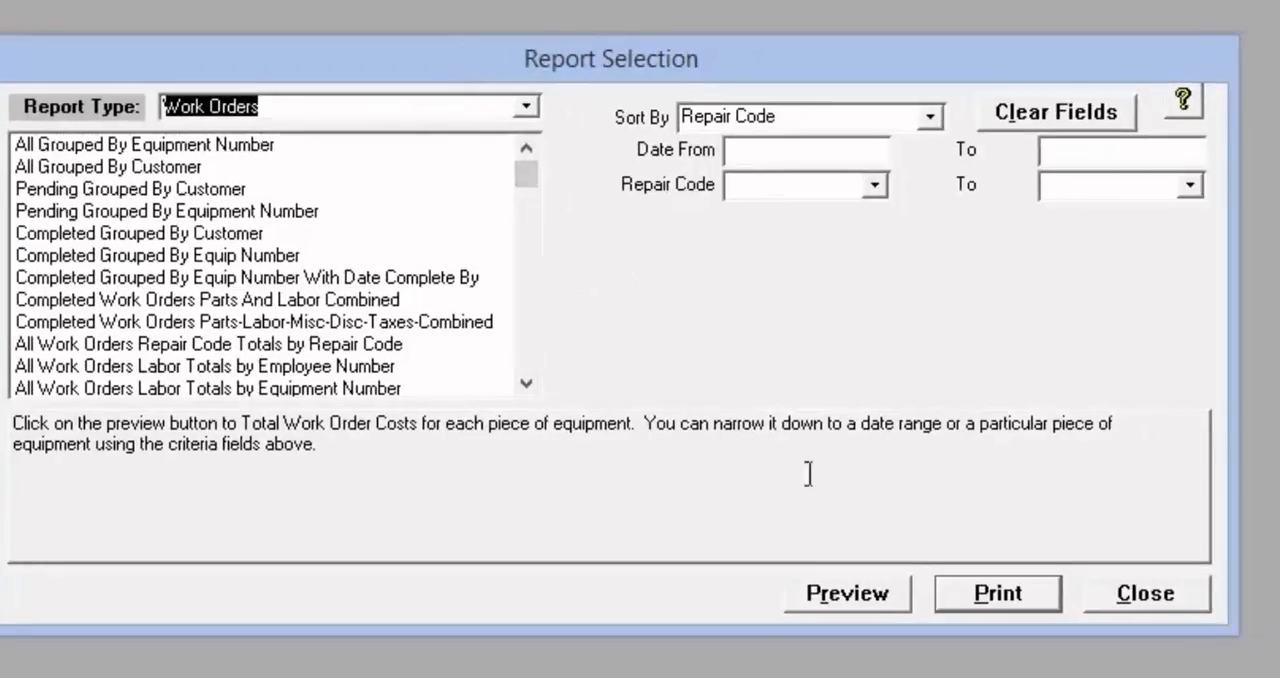
pyautogui.click(1149, 600)
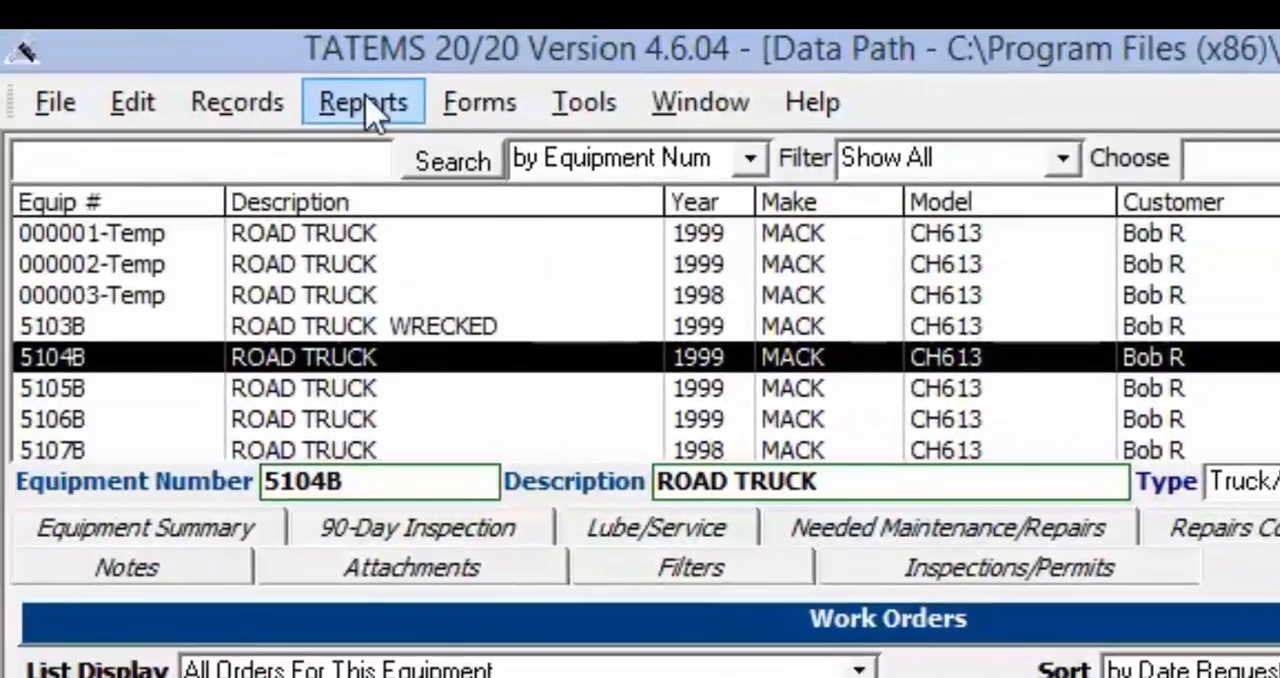
# Open the Cost Per Mile/Km / Hour Report for all equipment, select 5104B, 5107B and 5112B, and base the cost on Work Orders
pyautogui.click(363, 108)
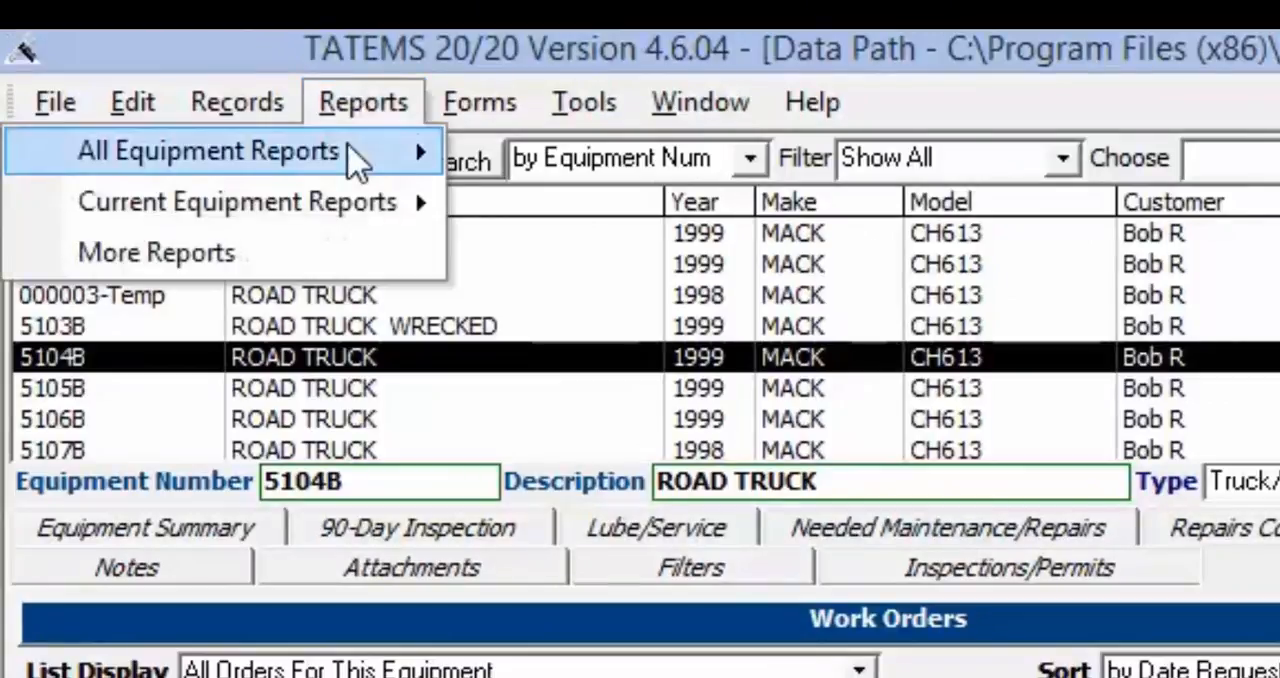
pyautogui.moveTo(358, 166)
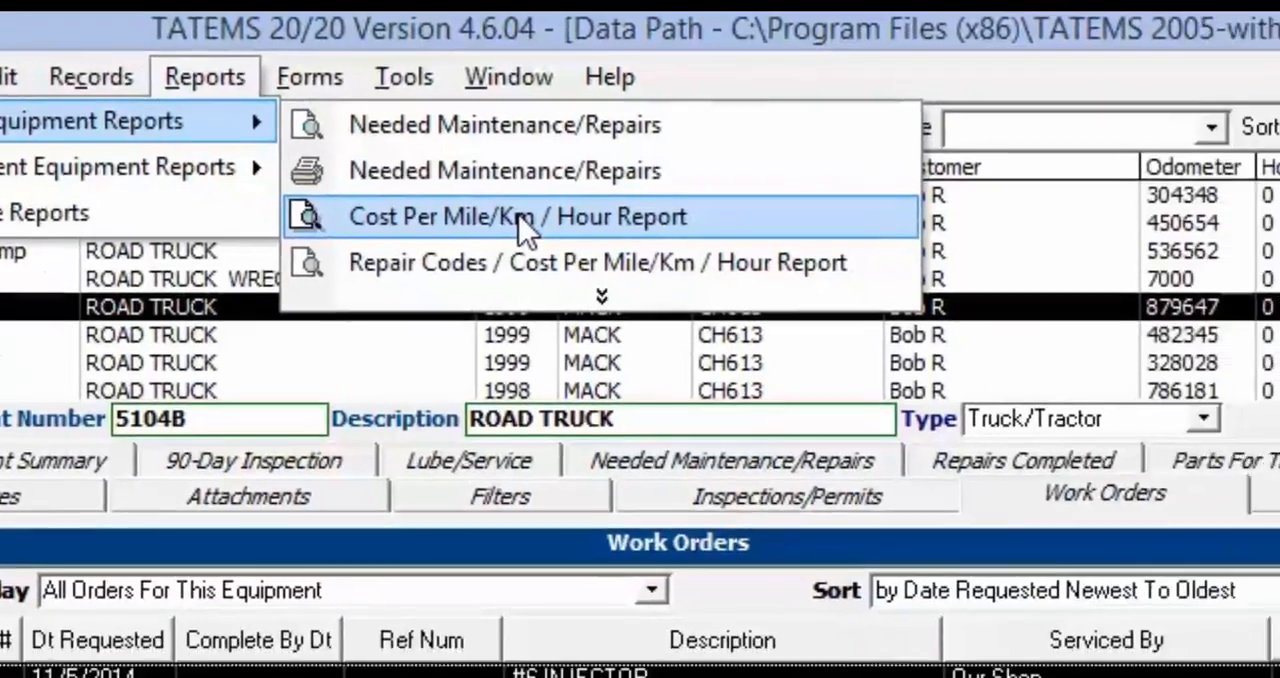
pyautogui.click(717, 268)
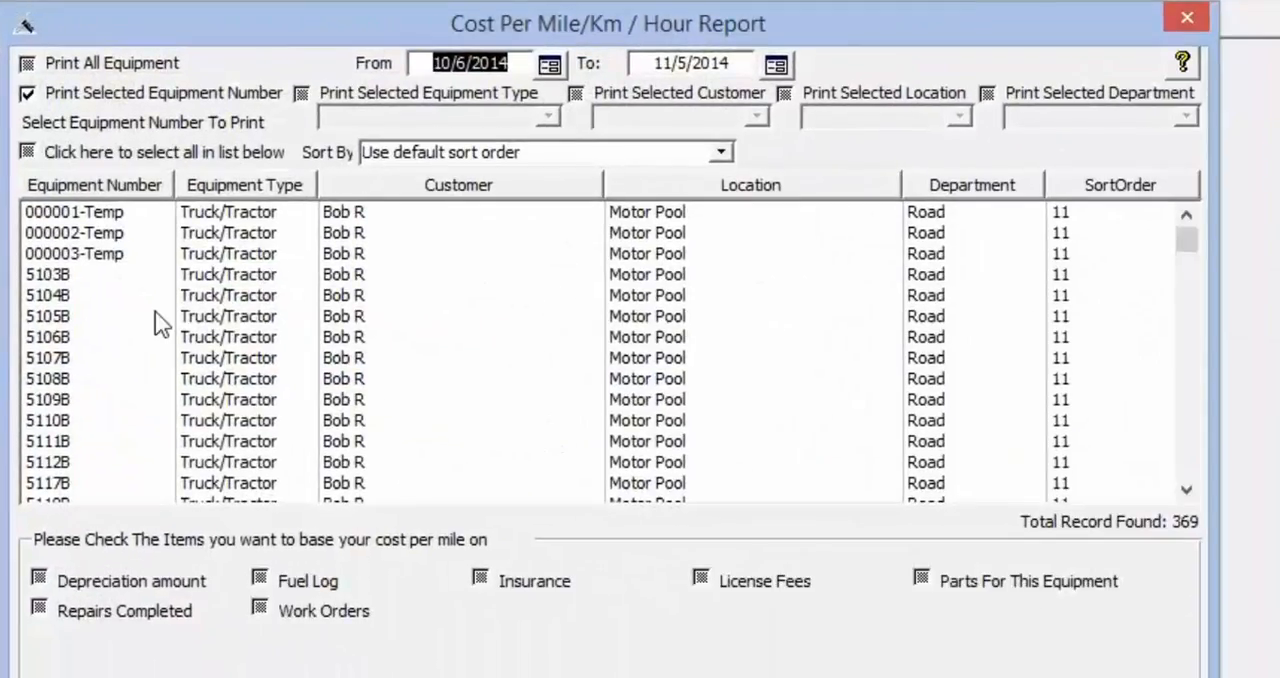
pyautogui.click(220, 298)
pyautogui.click(228, 462)
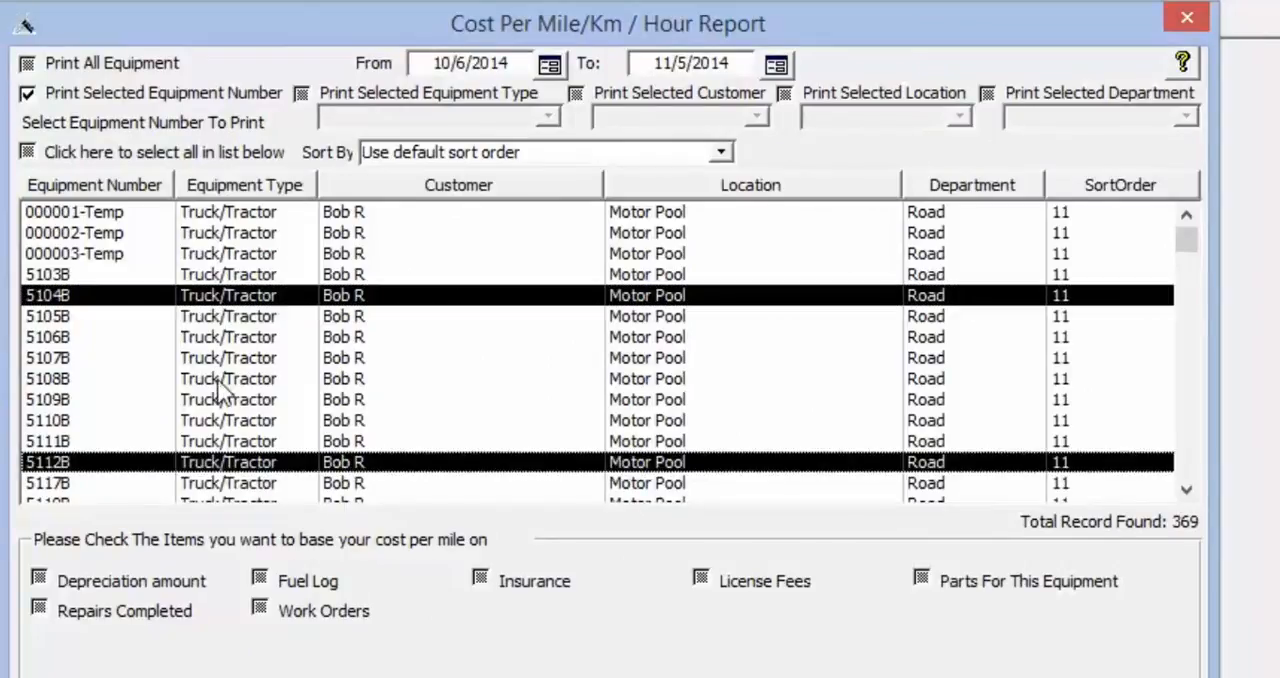
pyautogui.click(218, 358)
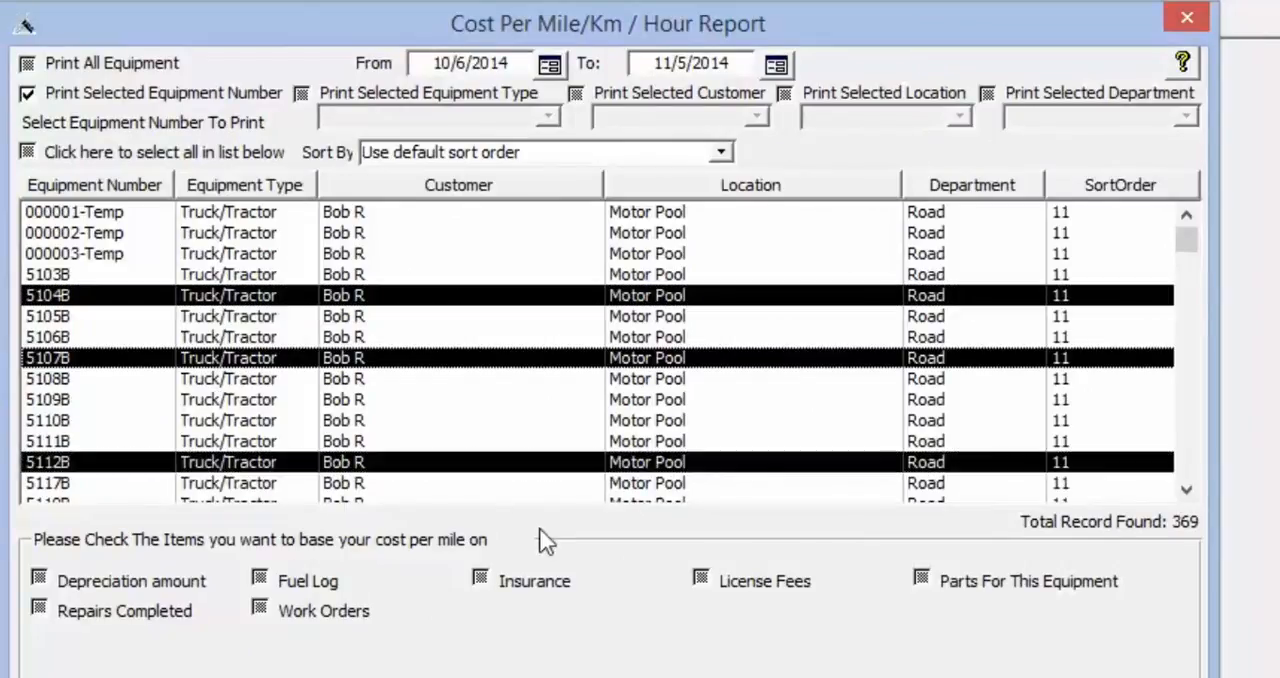
pyautogui.click(281, 620)
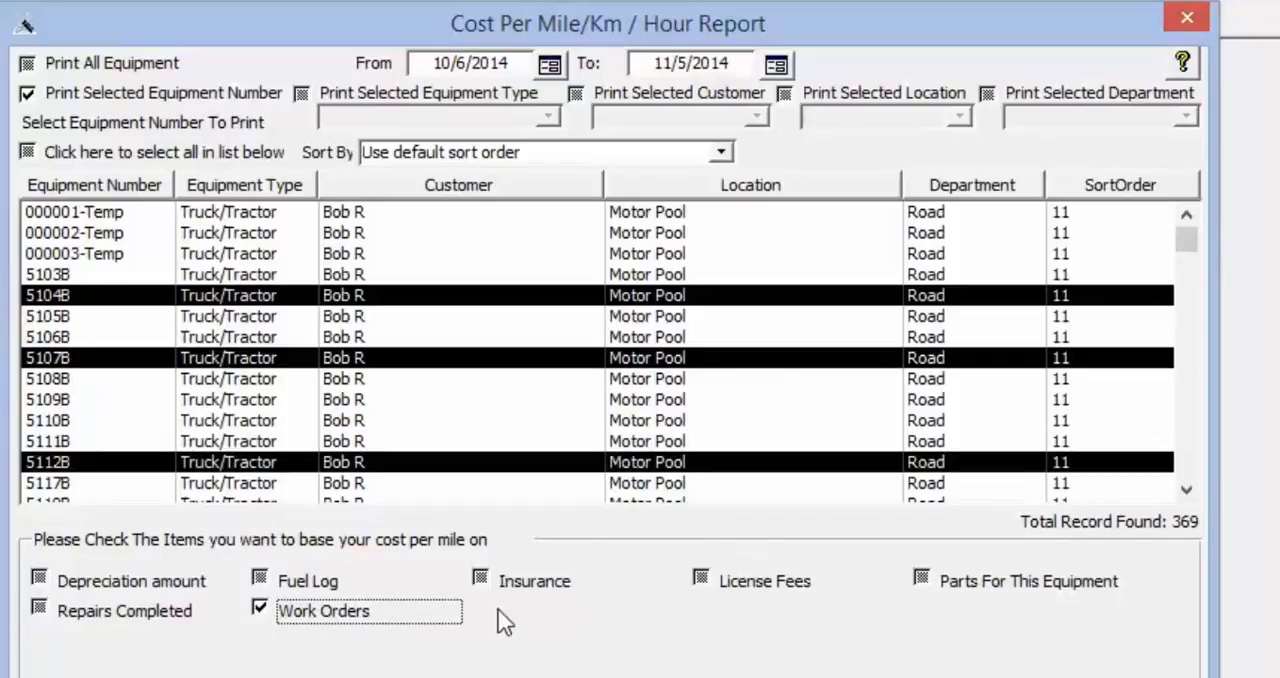
# Set the cost report's start date to 11/1/2012, then preview the report and close the preview
pyautogui.click(549, 64)
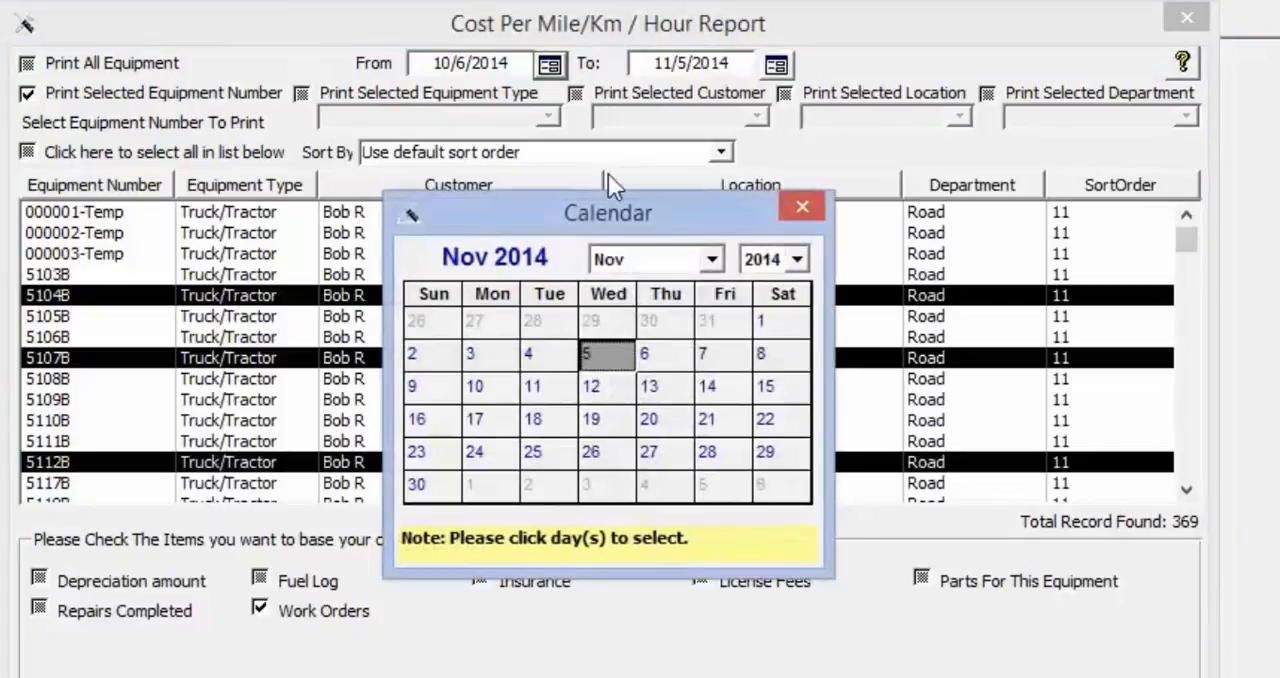
pyautogui.click(797, 260)
pyautogui.click(797, 260)
pyautogui.click(797, 260)
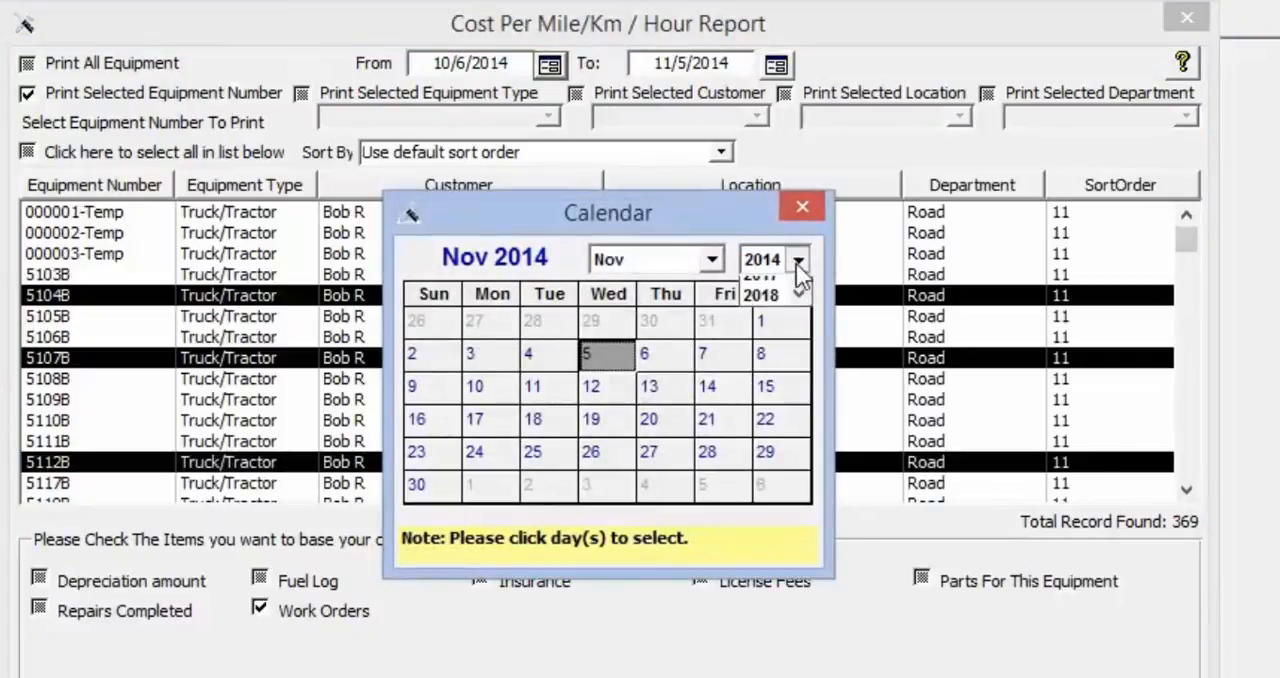
pyautogui.click(799, 289)
pyautogui.click(799, 289)
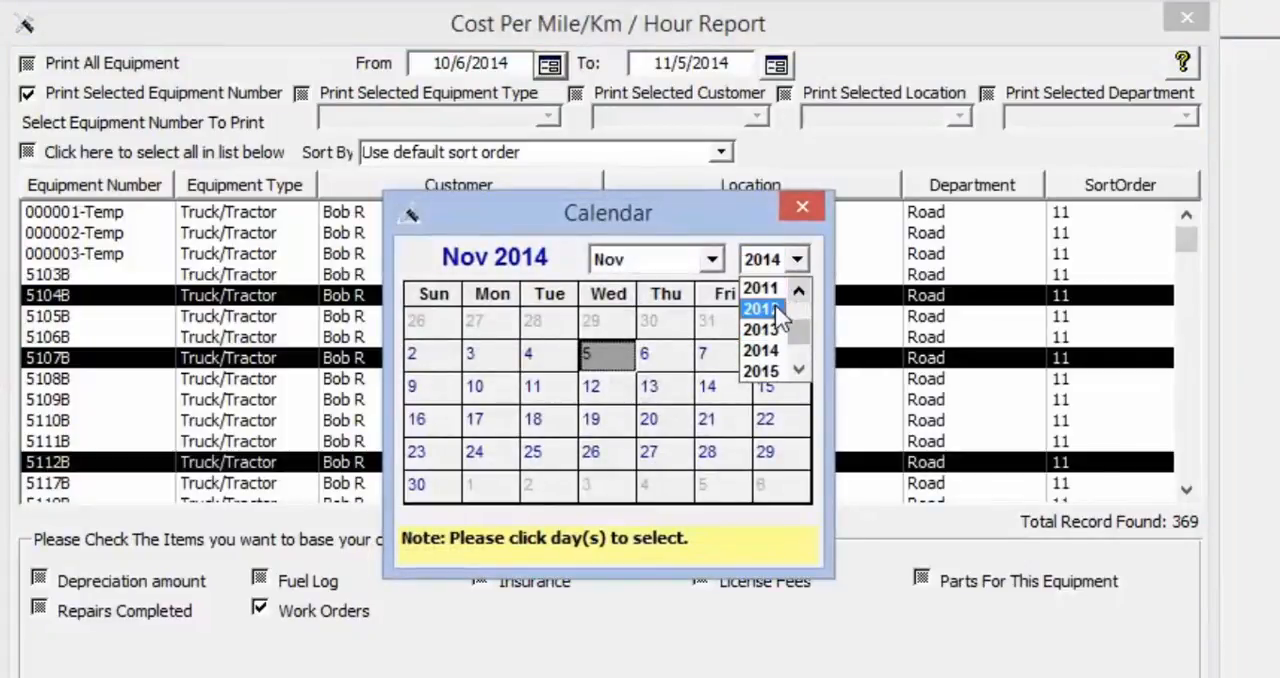
pyautogui.click(760, 306)
pyautogui.click(666, 320)
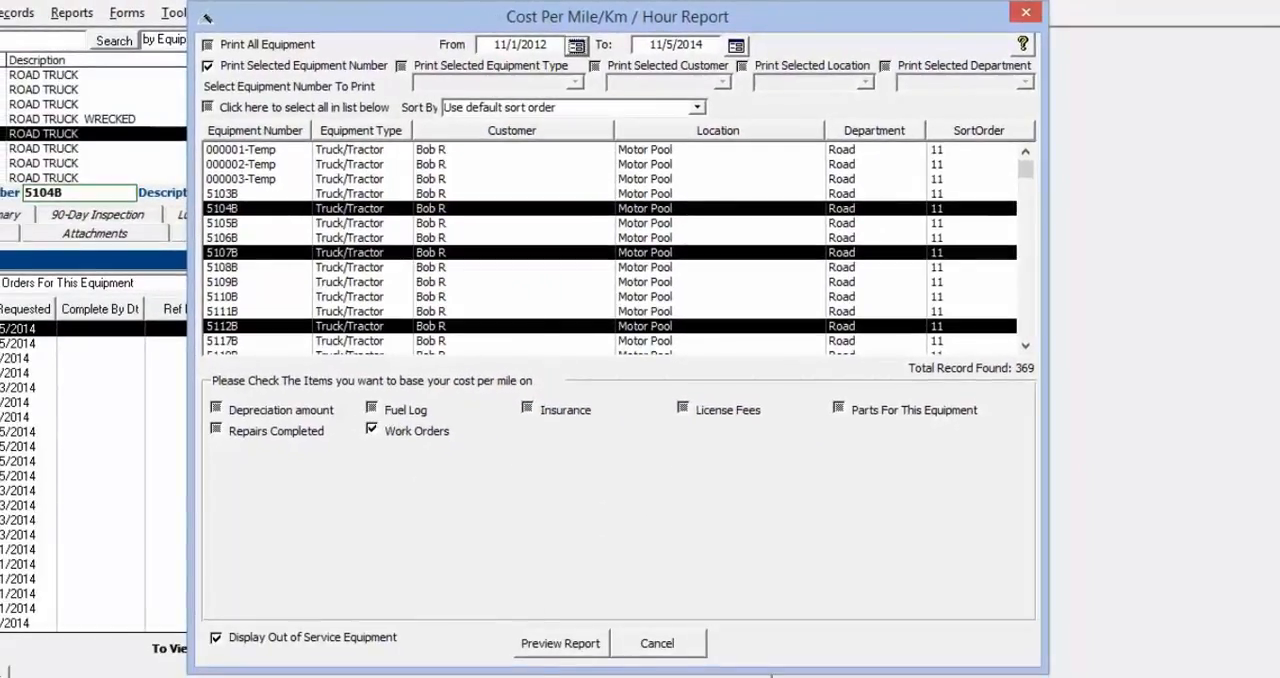
pyautogui.click(549, 648)
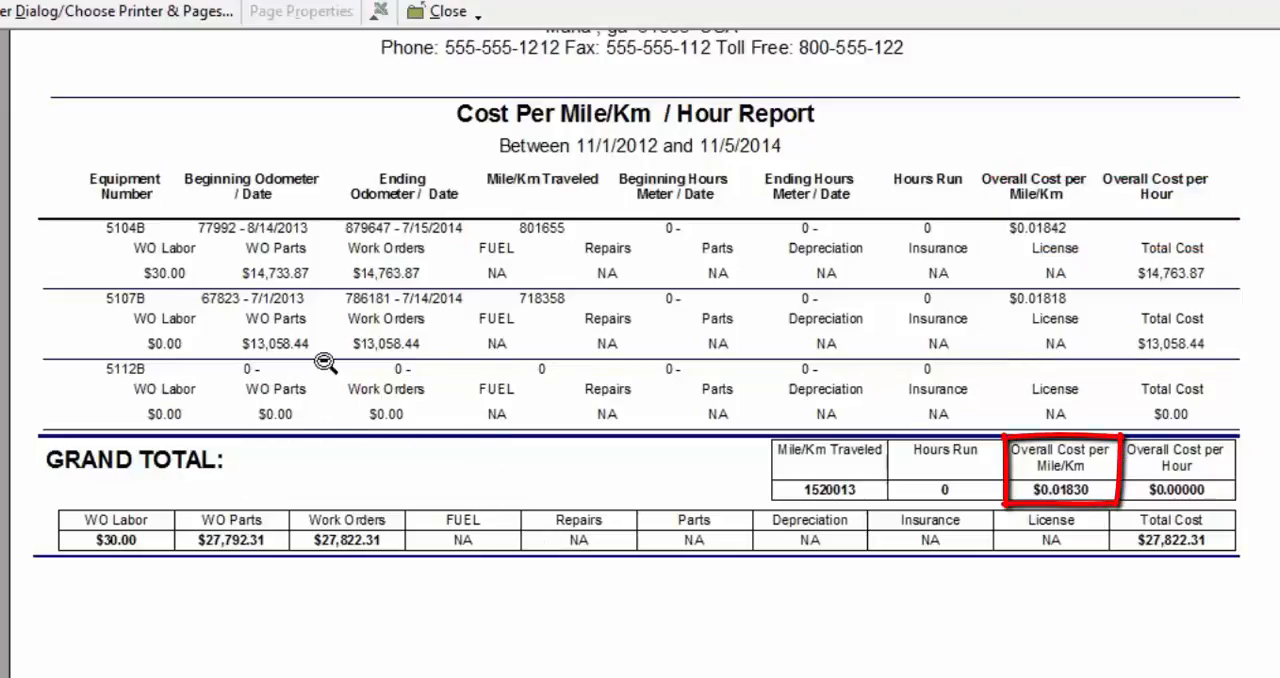
pyautogui.click(470, 11)
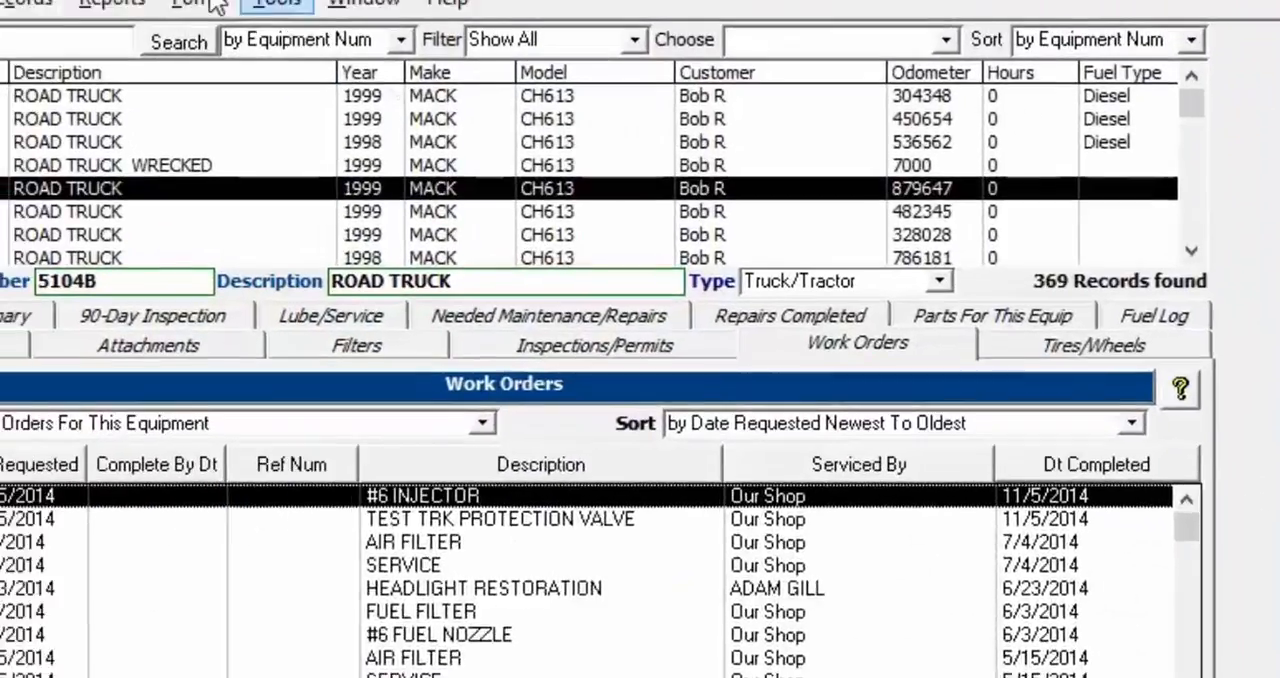
# Open the Repair Codes / Cost Per Mile/Km / Hour Report for all equipment and select repair codes 01-Tires through 05-Cab
pyautogui.click(355, 58)
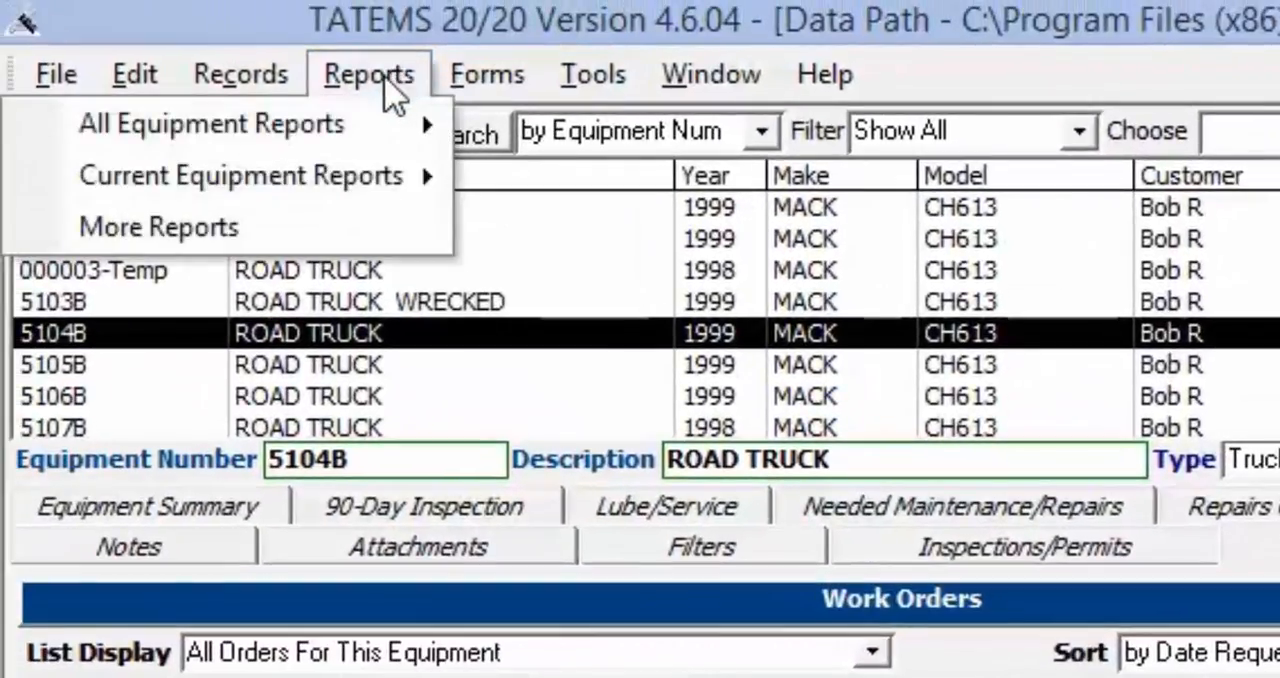
pyautogui.moveTo(494, 80)
pyautogui.moveTo(389, 80)
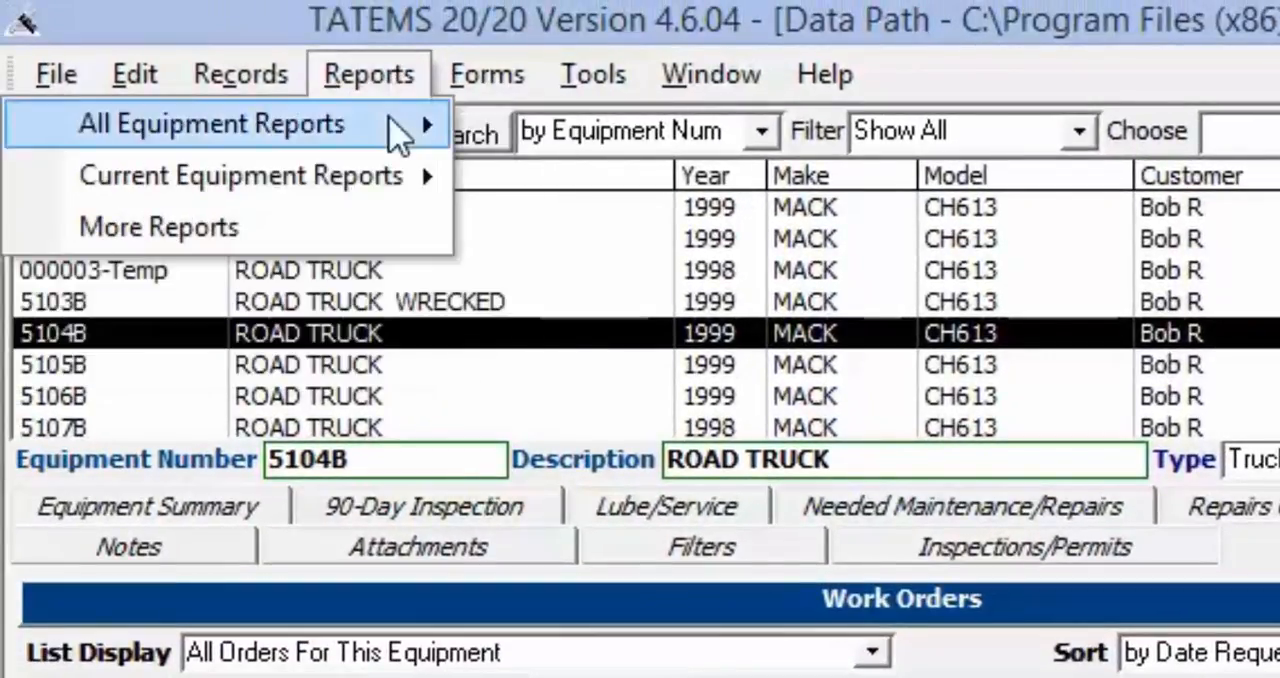
pyautogui.moveTo(392, 125)
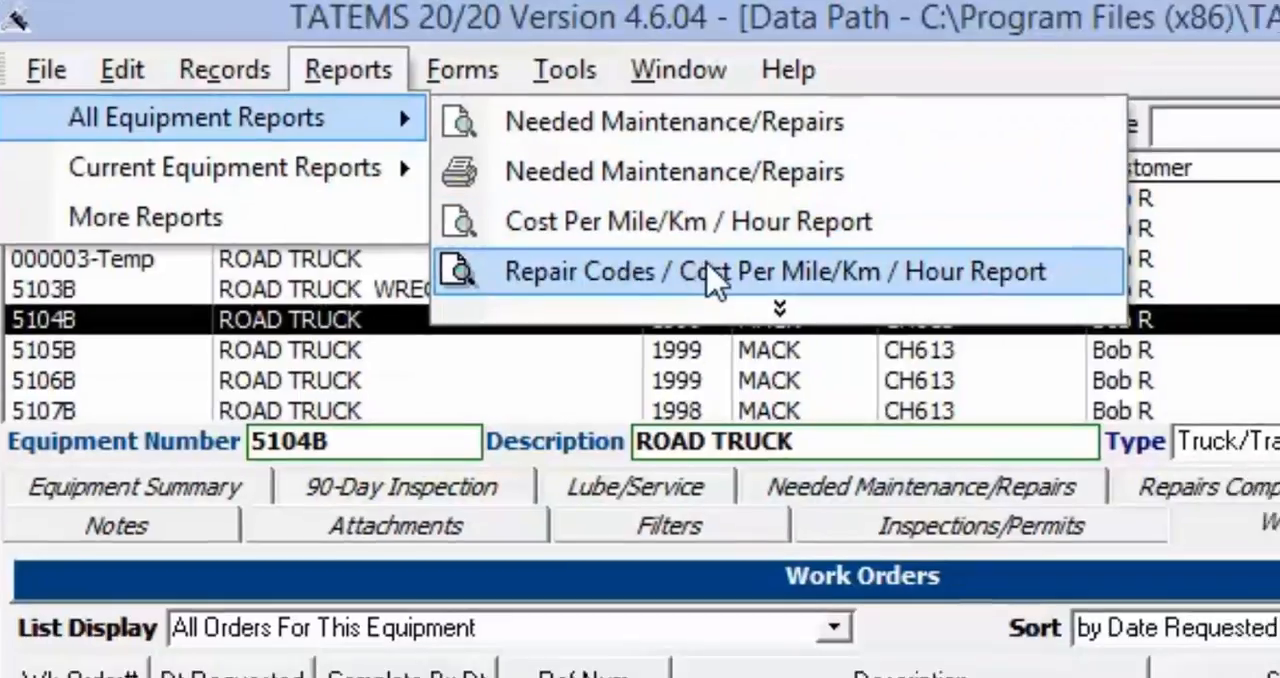
pyautogui.click(728, 284)
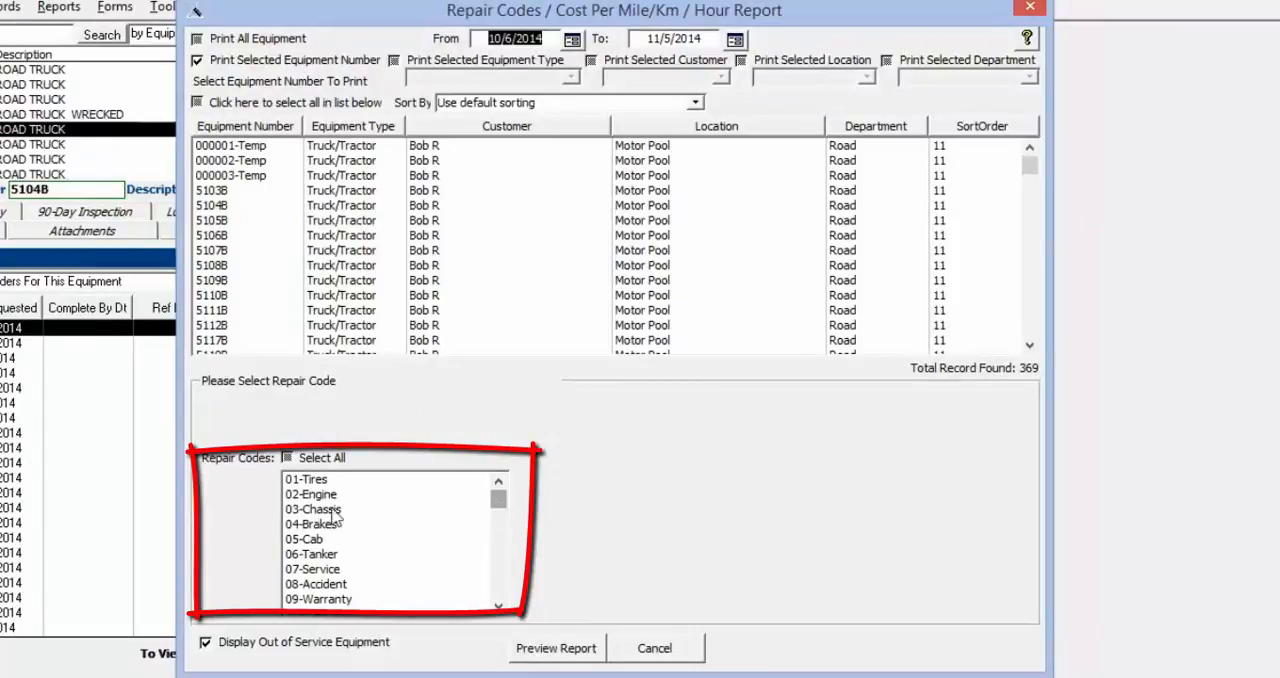
pyautogui.click(321, 480)
pyautogui.click(321, 494)
pyautogui.click(321, 509)
pyautogui.click(319, 539)
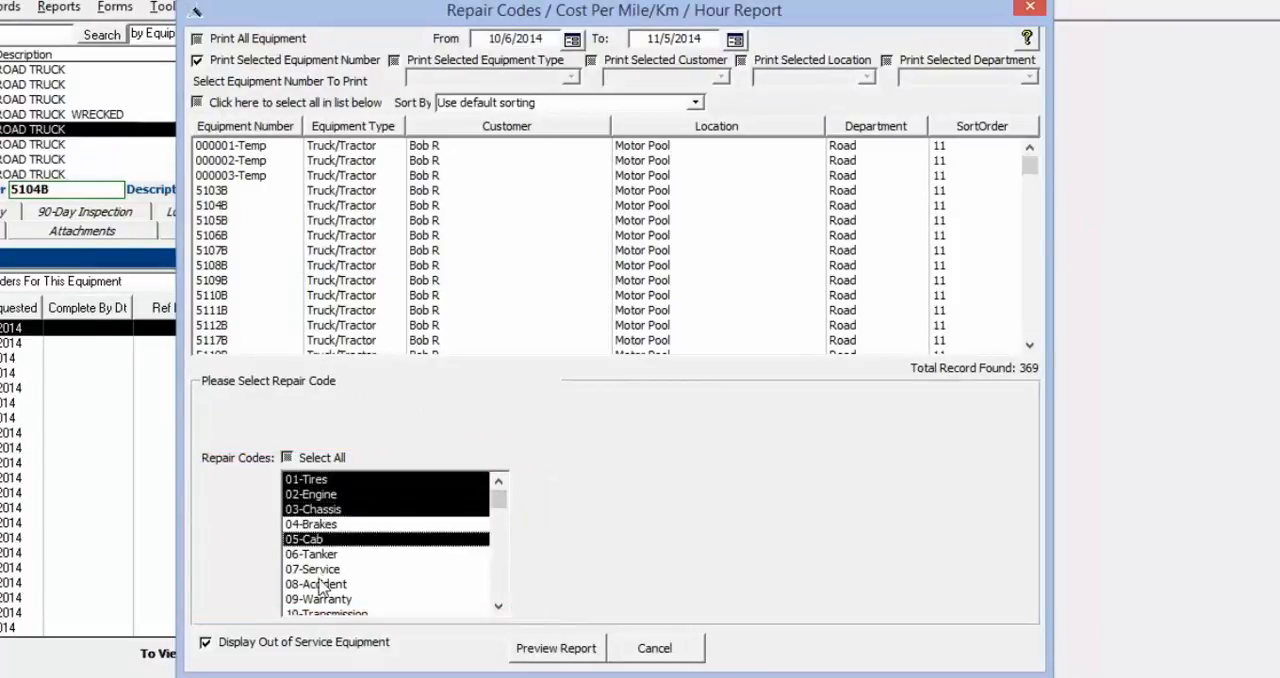
pyautogui.click(316, 524)
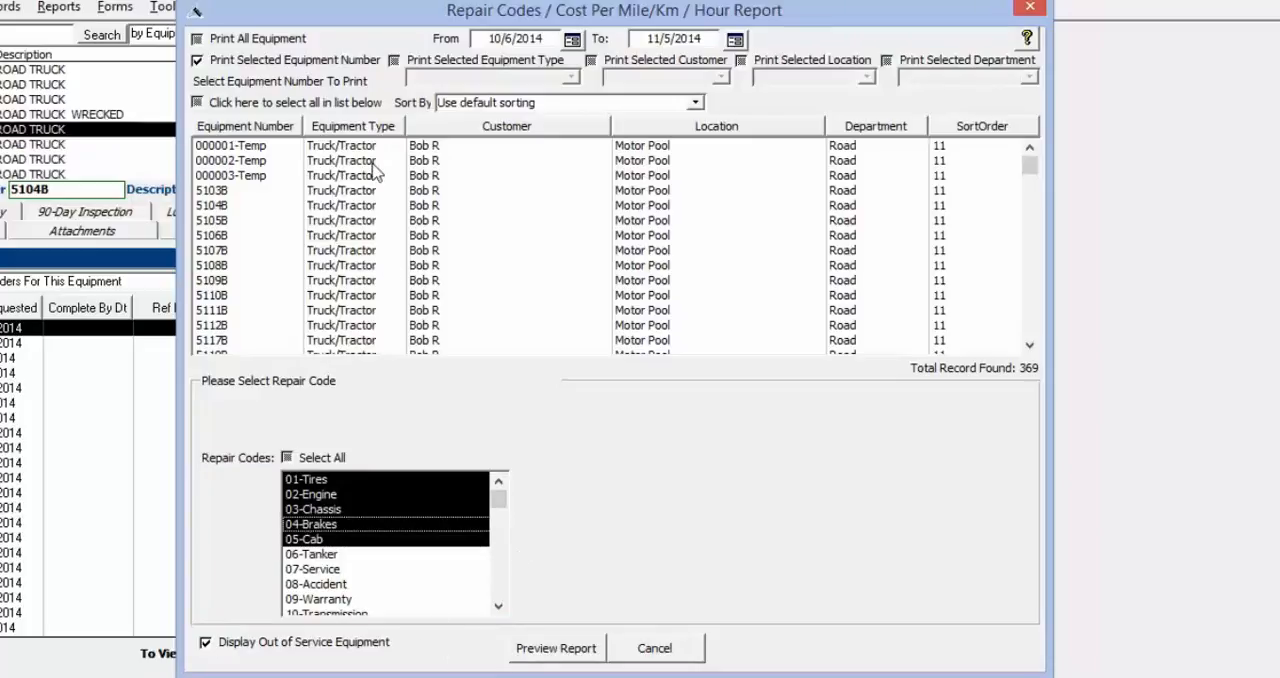
# Include all listed equipment in the repair codes report and set its start date to 8/1/2014
pyautogui.click(218, 103)
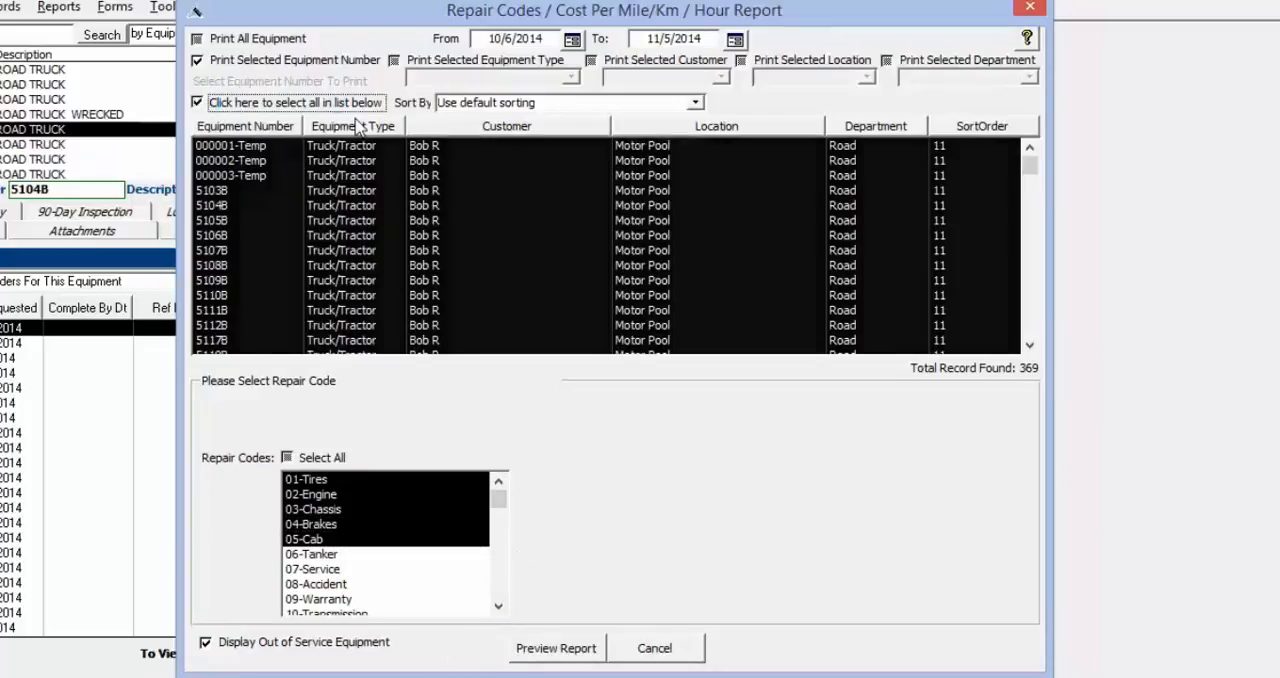
pyautogui.click(573, 40)
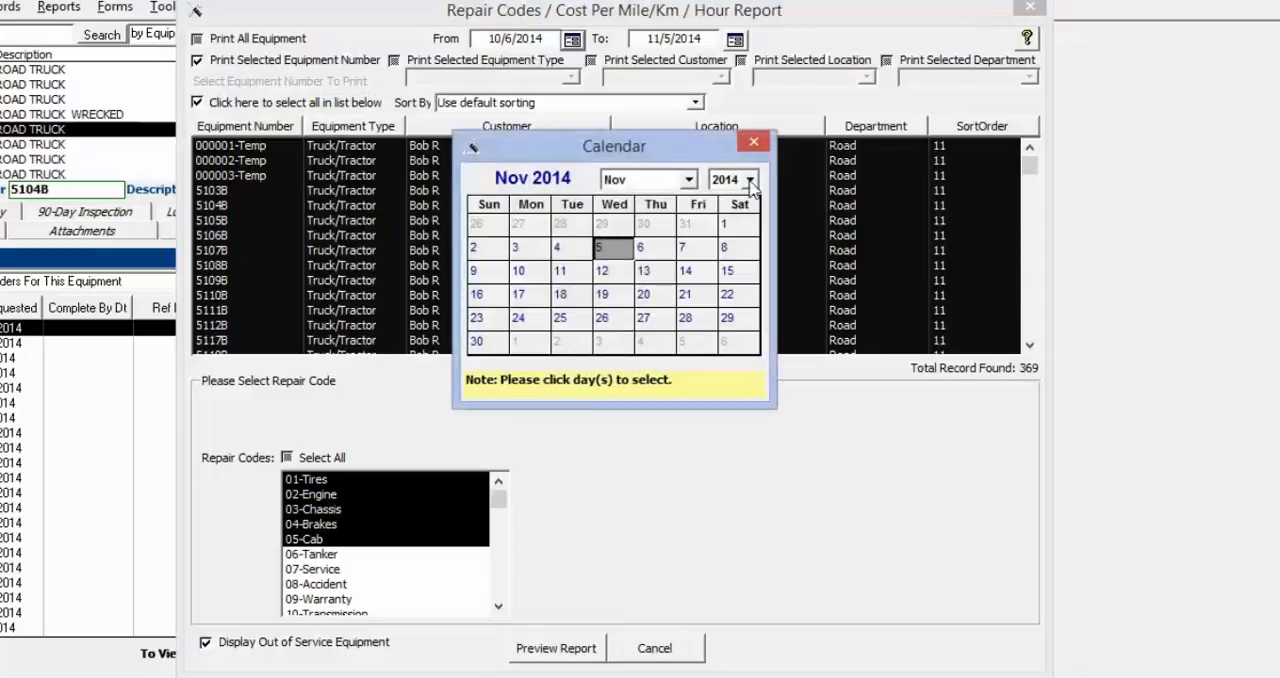
pyautogui.click(689, 179)
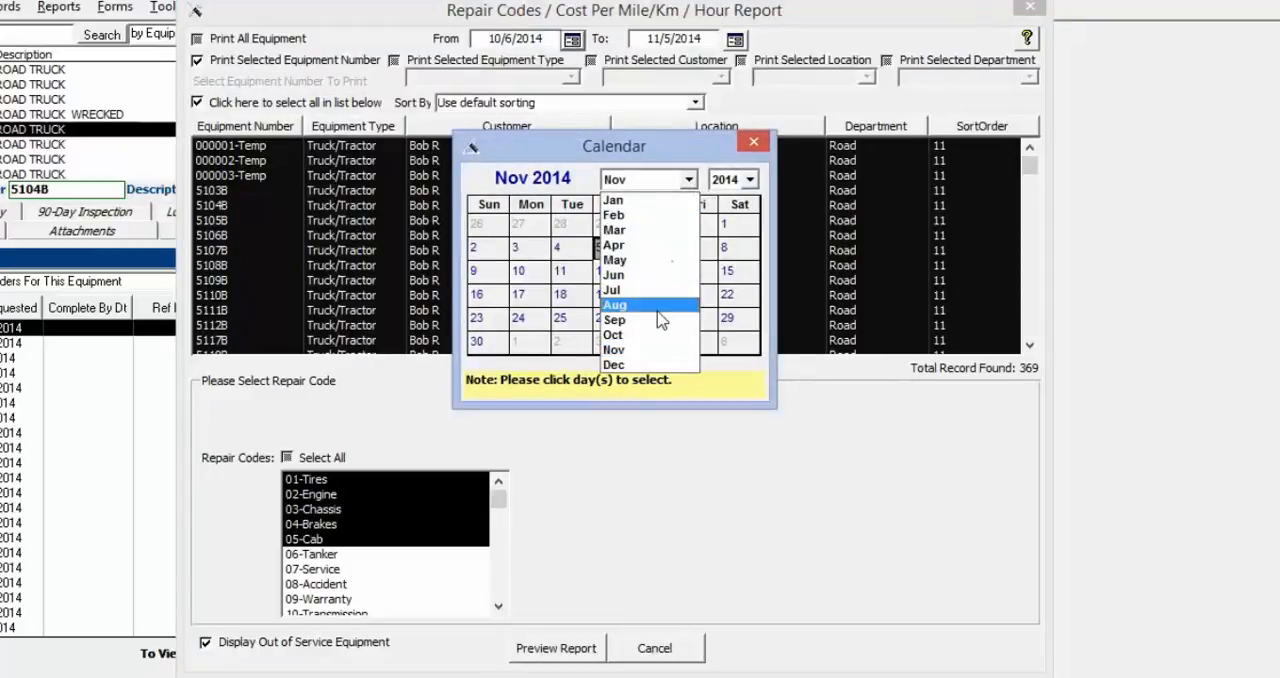
pyautogui.click(660, 318)
pyautogui.click(683, 226)
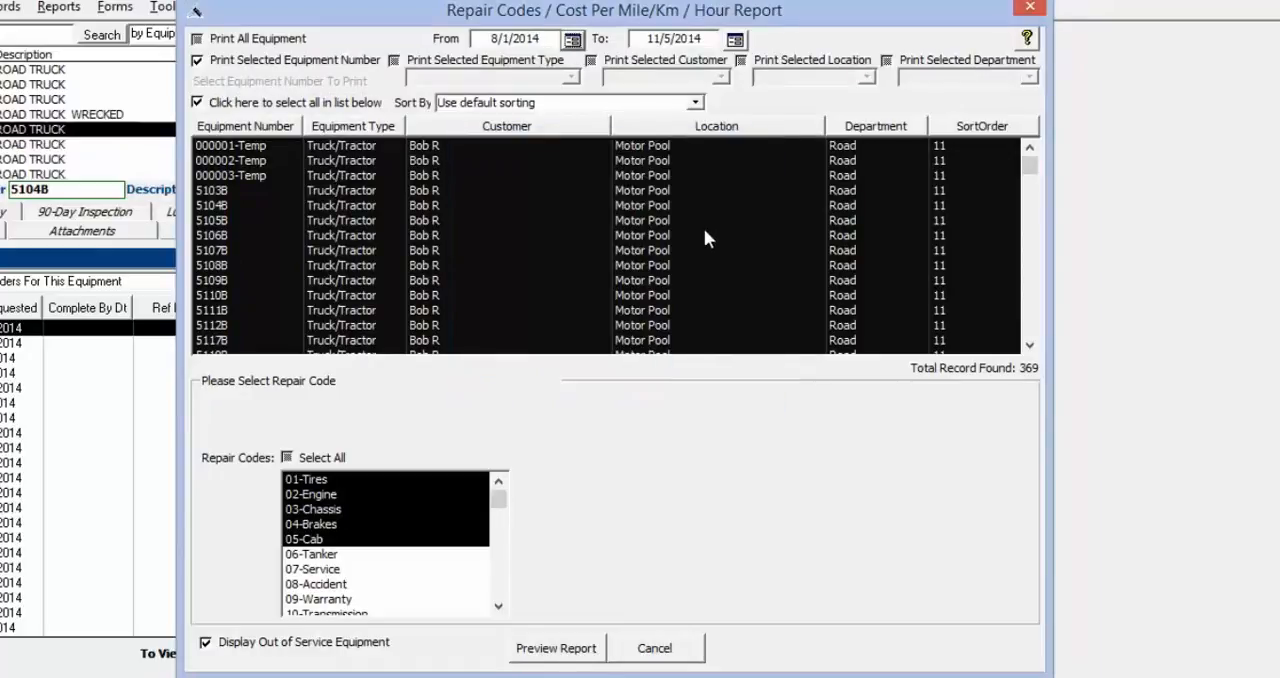
# Preview the repair codes cost report, review the costs per repair code, and close the preview and report options
pyautogui.click(558, 650)
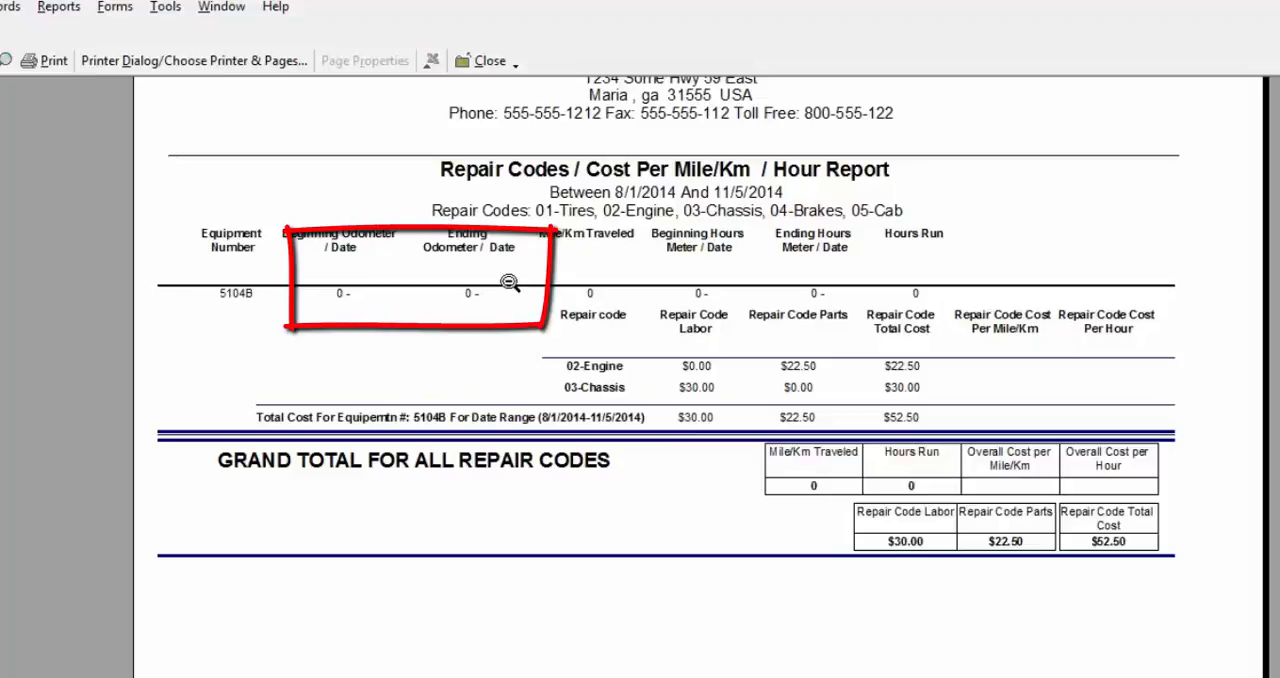
pyautogui.click(484, 61)
pyautogui.click(641, 650)
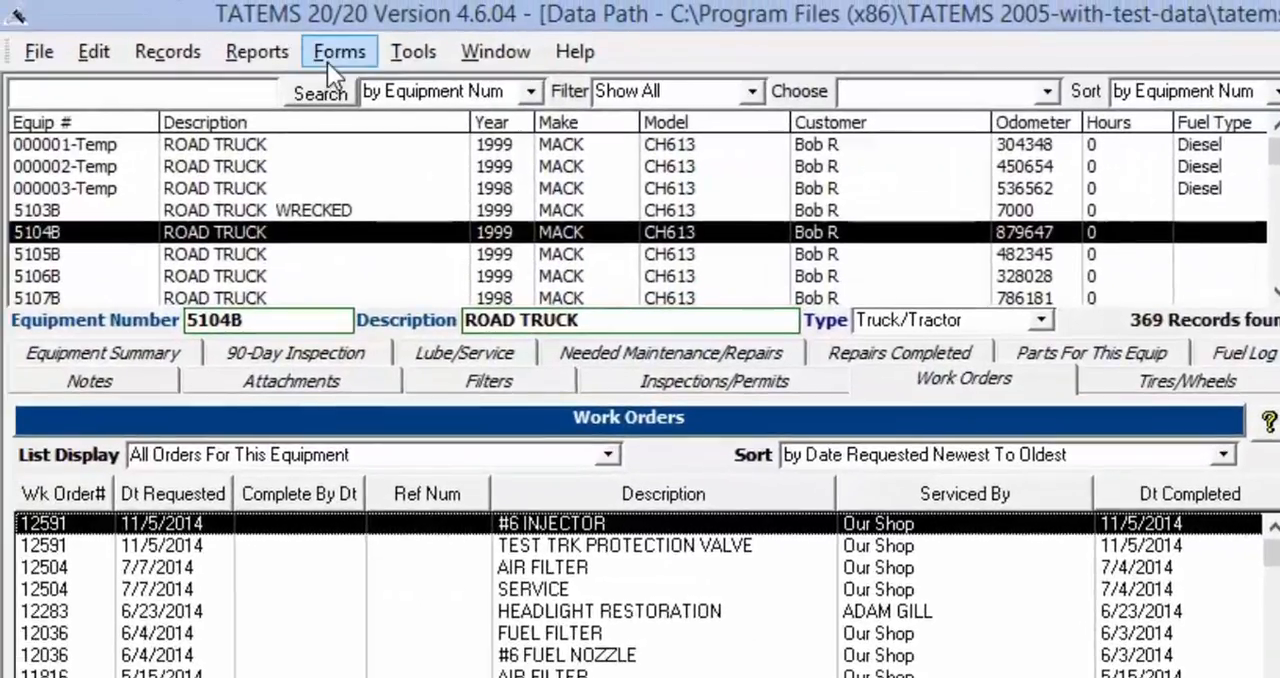
# Review the full lists of available all-equipment and current-equipment reports, including the Unit Information reports with all equipment data
pyautogui.click(112, 9)
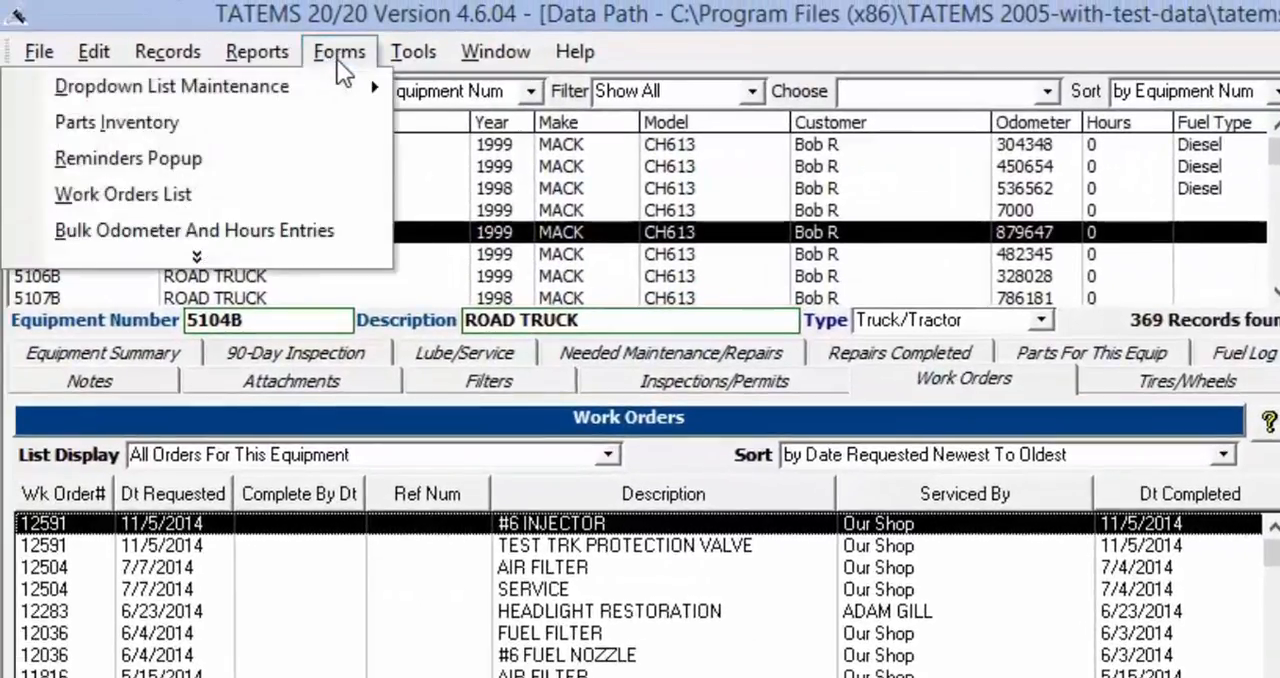
pyautogui.moveTo(250, 55)
pyautogui.moveTo(250, 88)
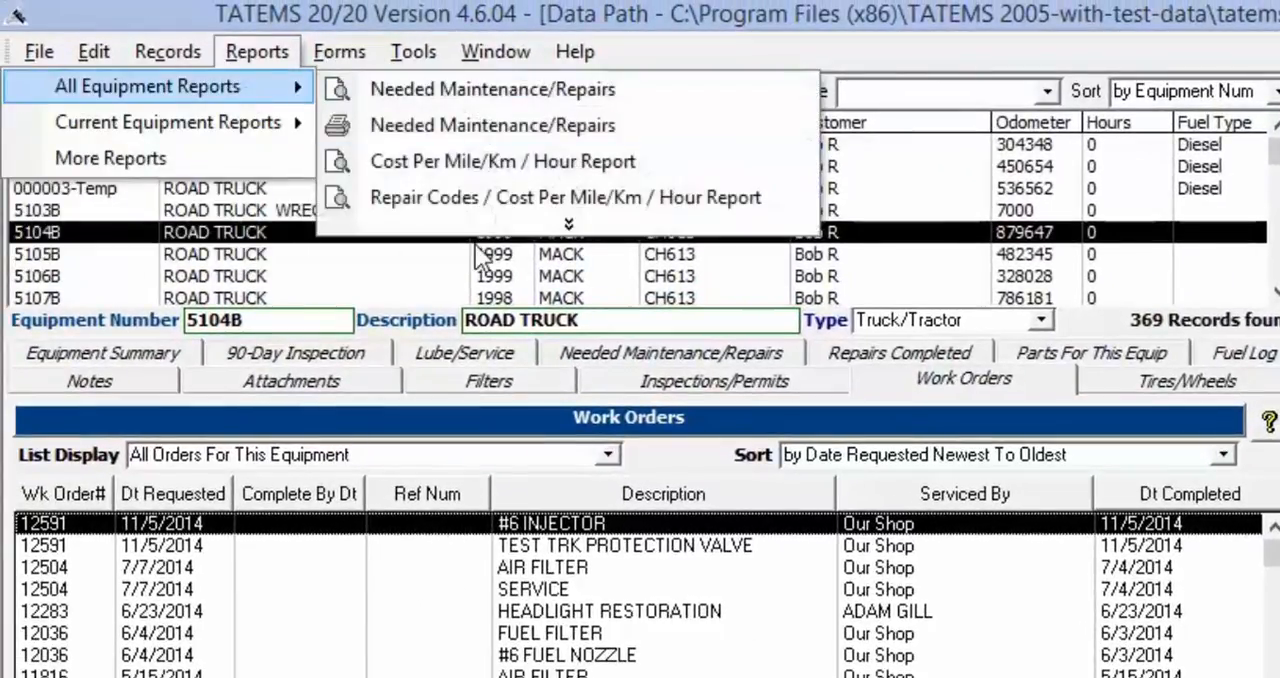
pyautogui.click(568, 224)
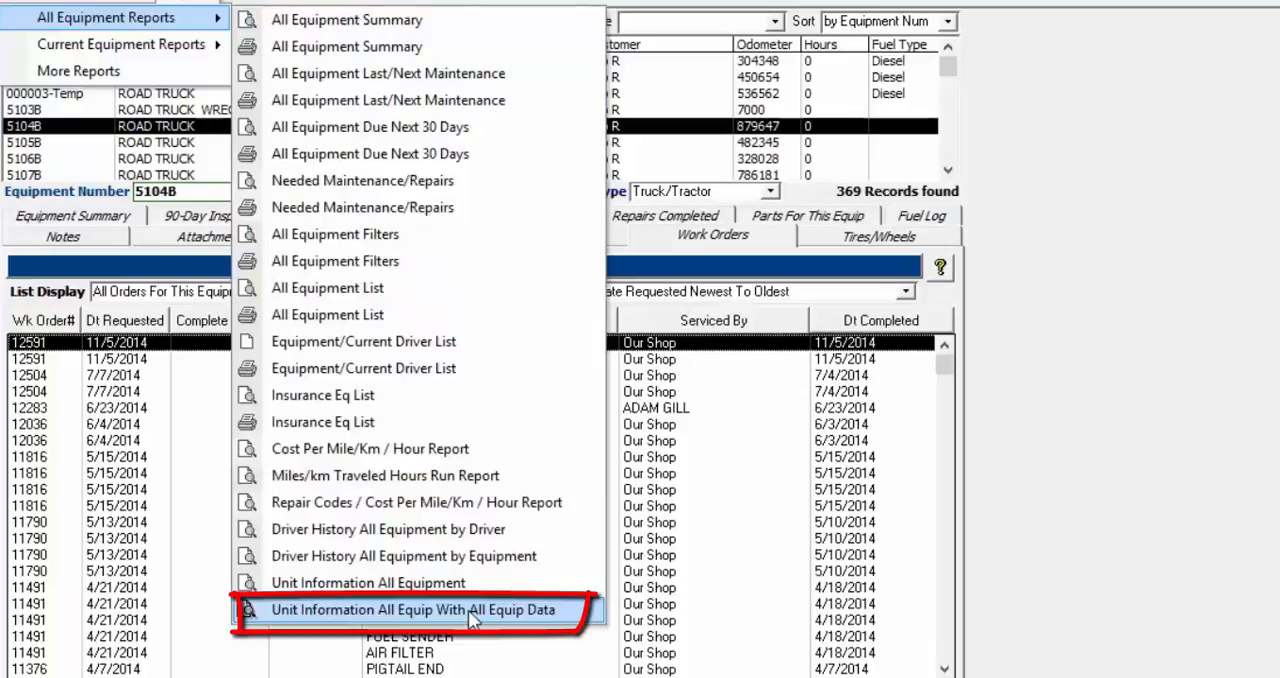
pyautogui.click(468, 607)
pyautogui.moveTo(192, 1)
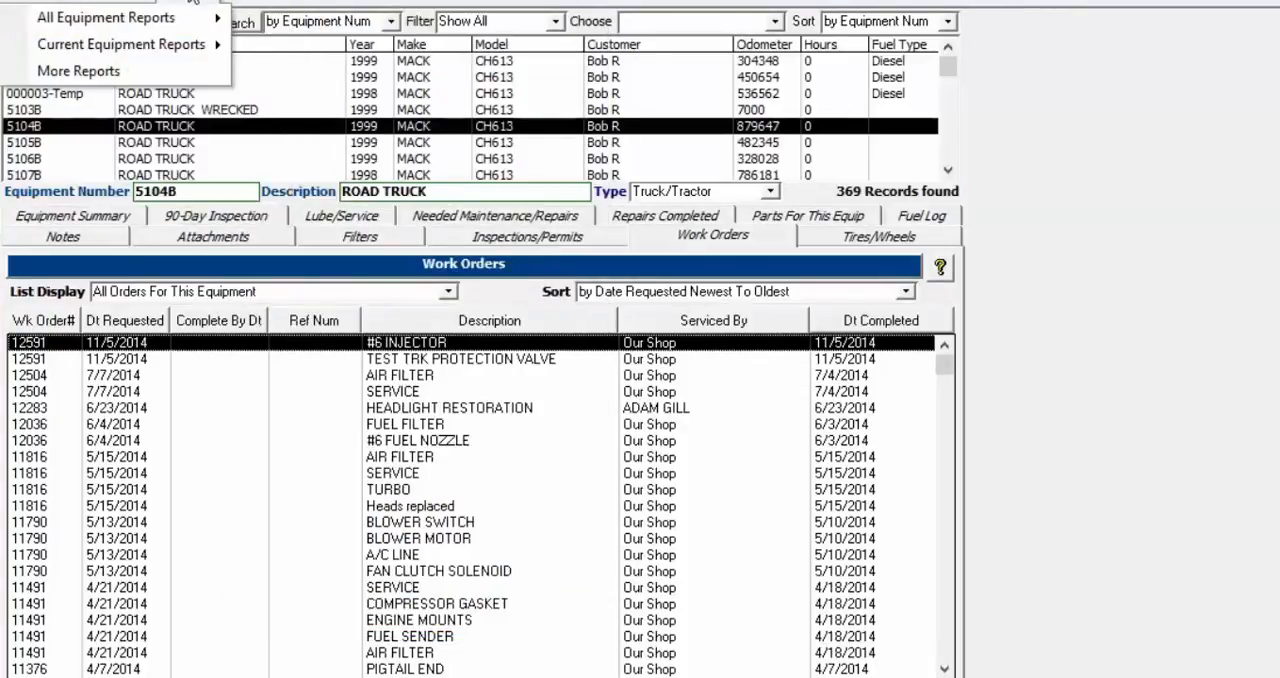
pyautogui.moveTo(185, 55)
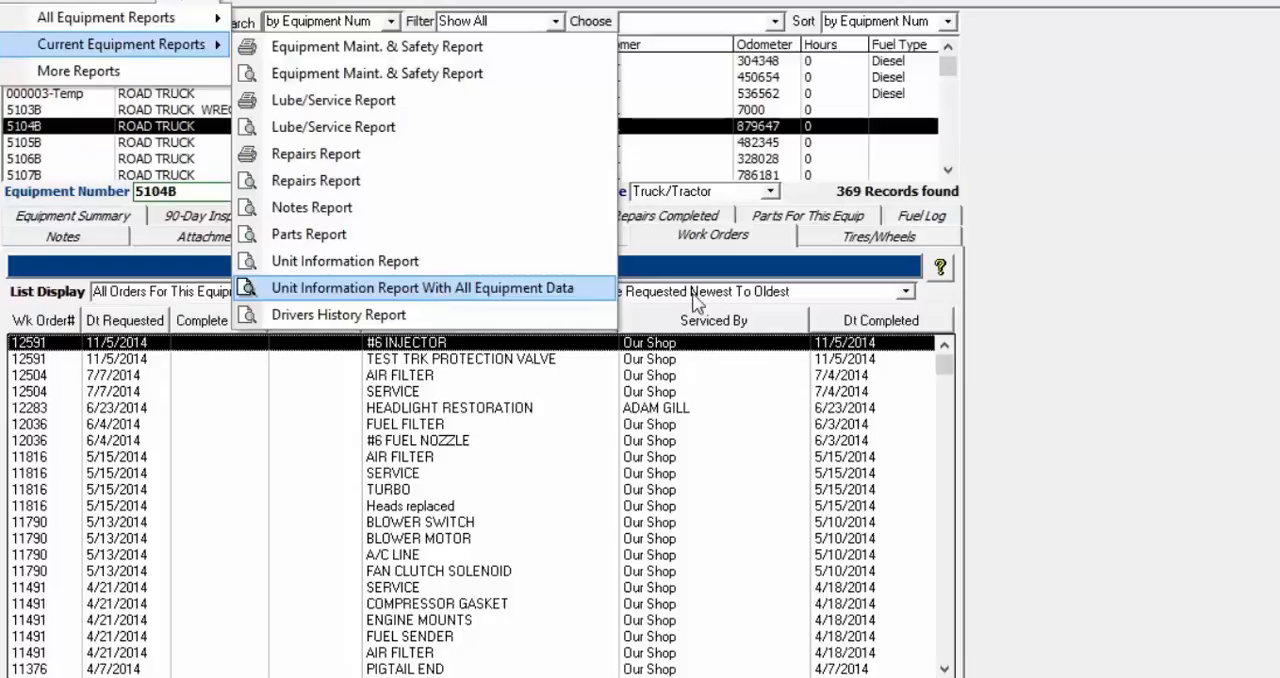
pyautogui.click(1110, 240)
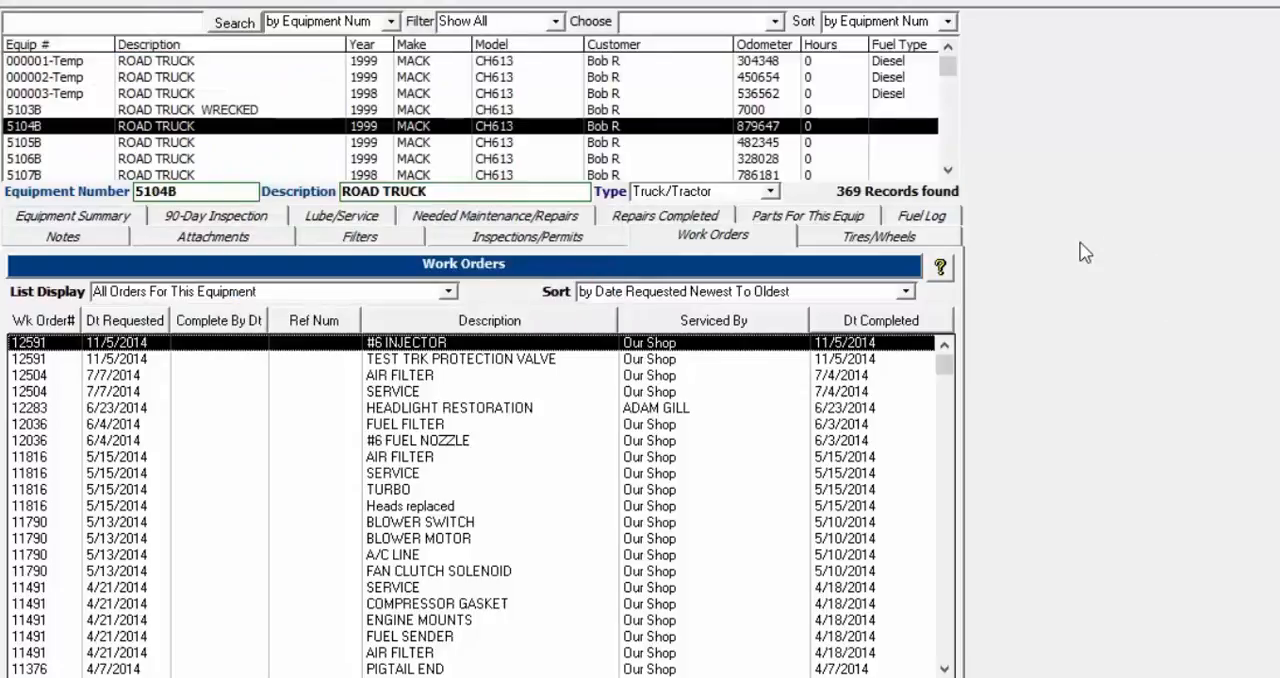